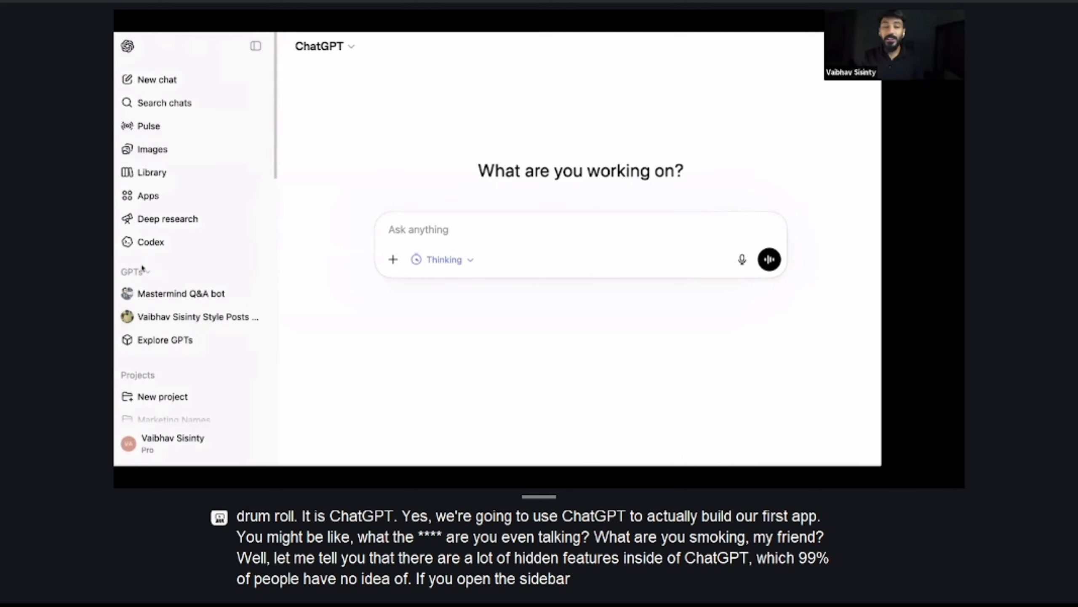
Open Explore GPTs and look through the trending, ChatGPT-made, writing and productivity listings
{"action": "left_click", "coordinate": [170, 340]}
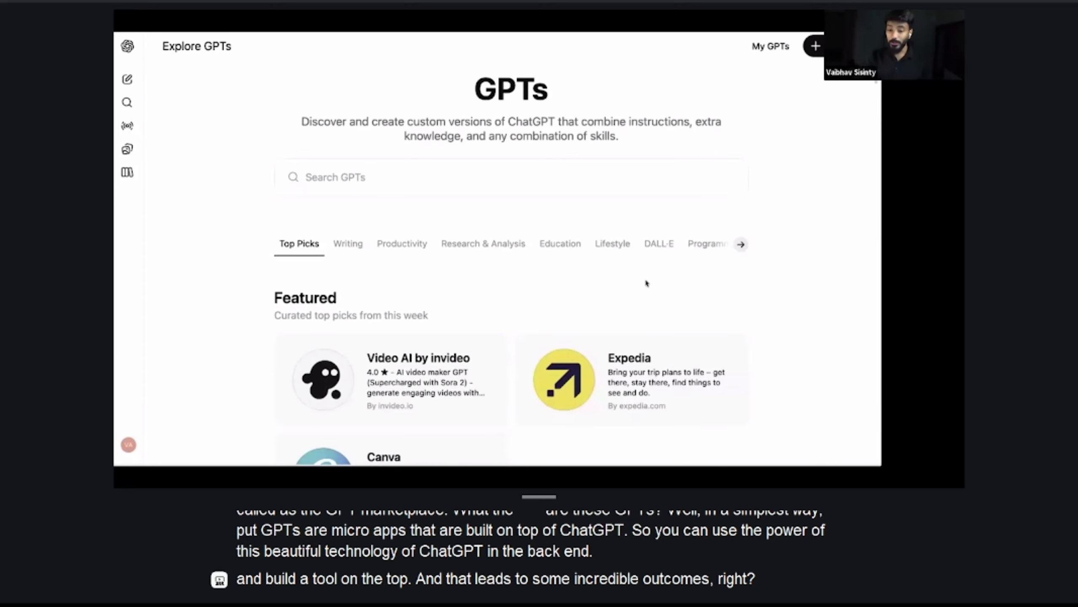
{"action": "scroll", "coordinate": [717, 251], "scroll_direction": "down", "scroll_amount": 1}
{"action": "scroll", "coordinate": [716, 251], "scroll_direction": "down", "scroll_amount": 5}
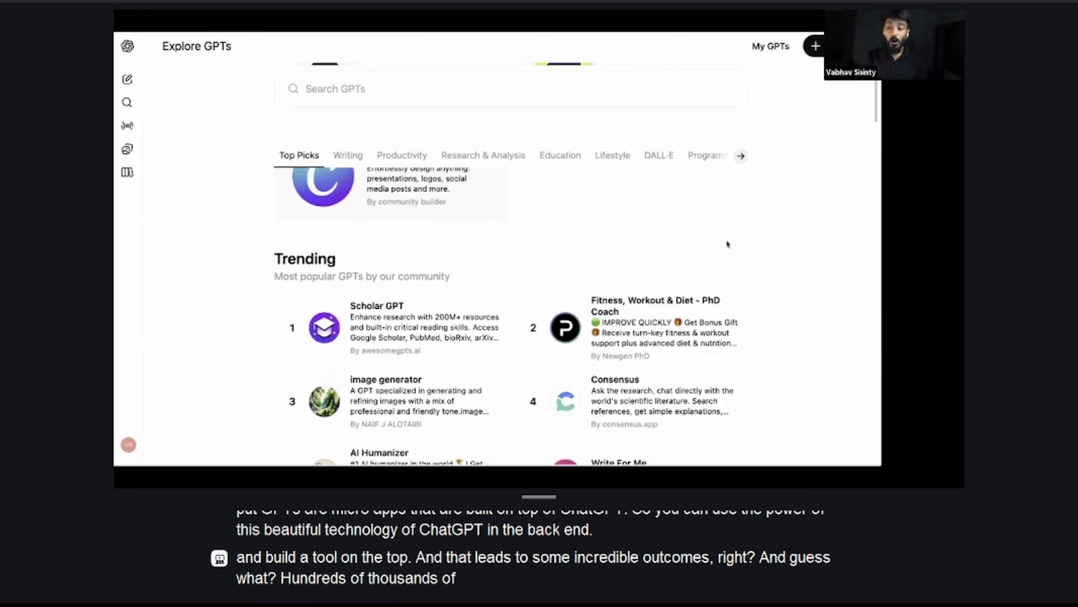
{"action": "key", "text": "ctrl+minus"}
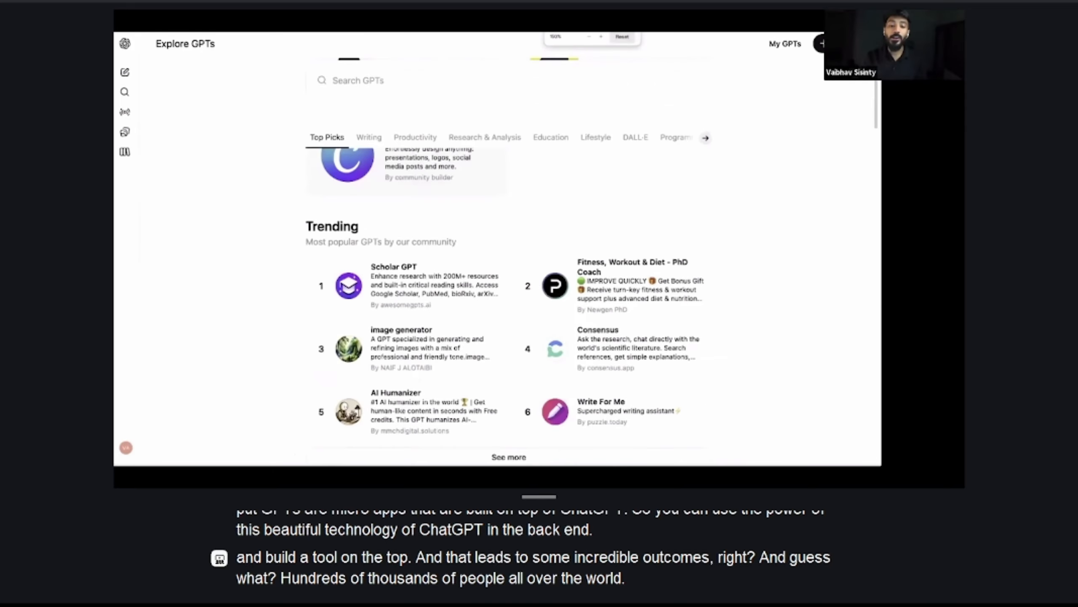
{"action": "scroll", "coordinate": [504, 297], "scroll_direction": "down", "scroll_amount": 8}
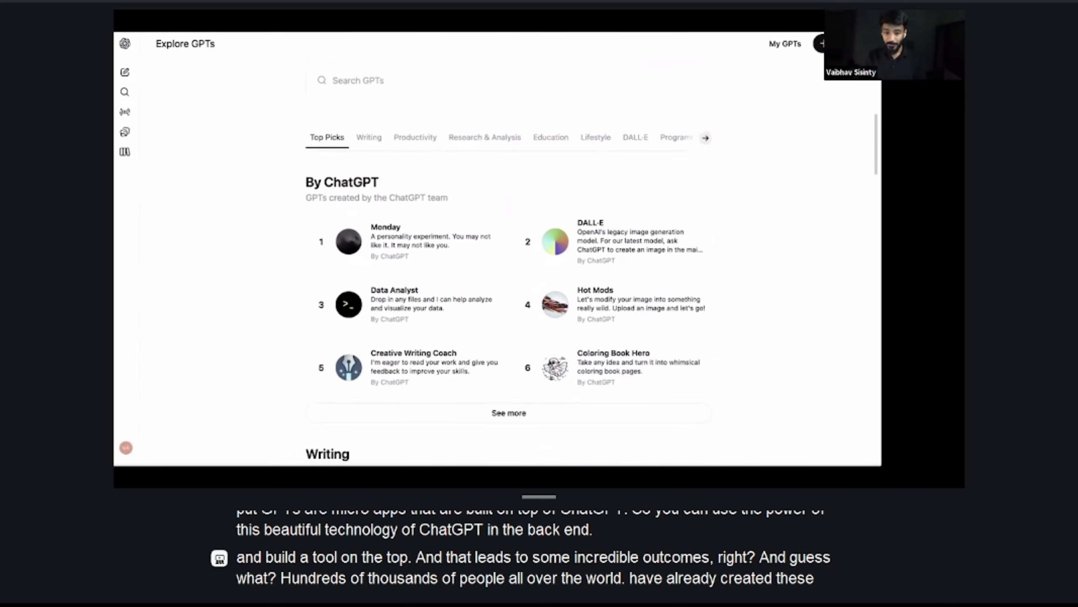
{"action": "scroll", "coordinate": [505, 261], "scroll_direction": "down", "scroll_amount": 10}
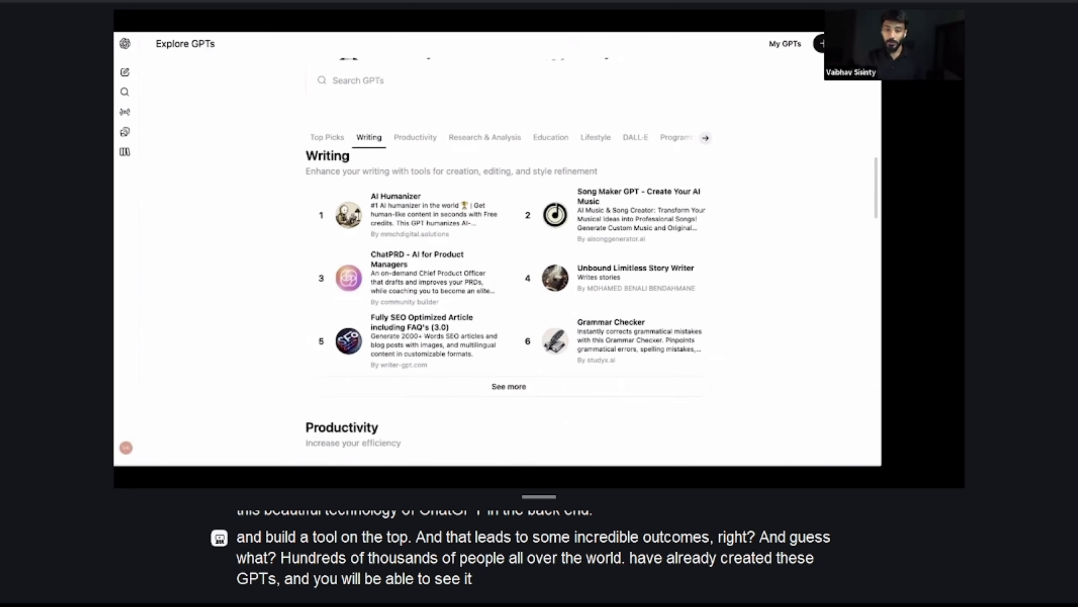
{"action": "scroll", "coordinate": [505, 262], "scroll_direction": "down", "scroll_amount": 3}
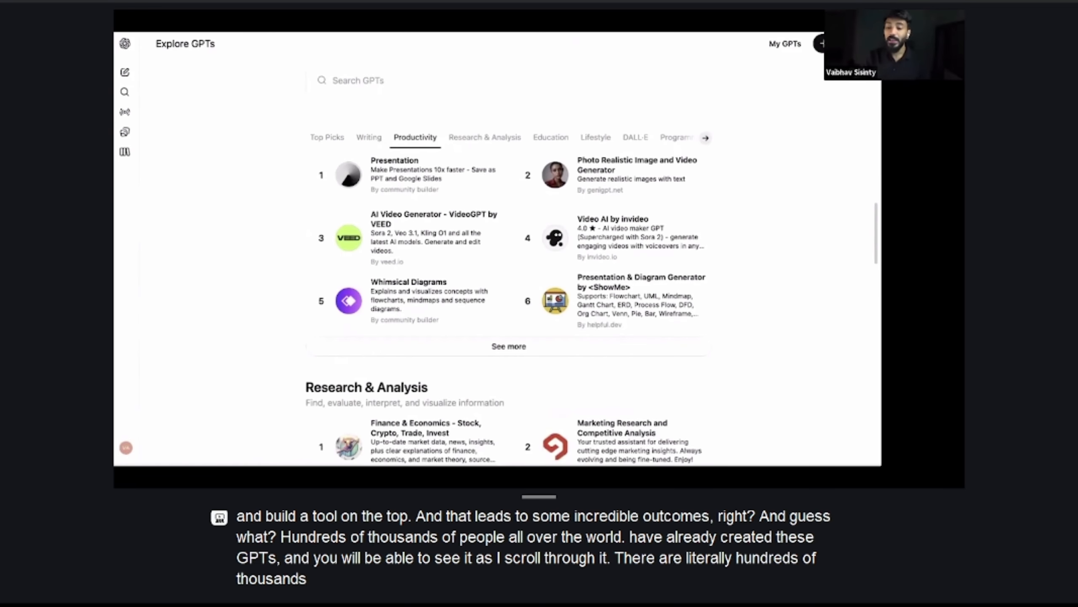
{"action": "scroll", "coordinate": [505, 262], "scroll_direction": "up", "scroll_amount": 20}
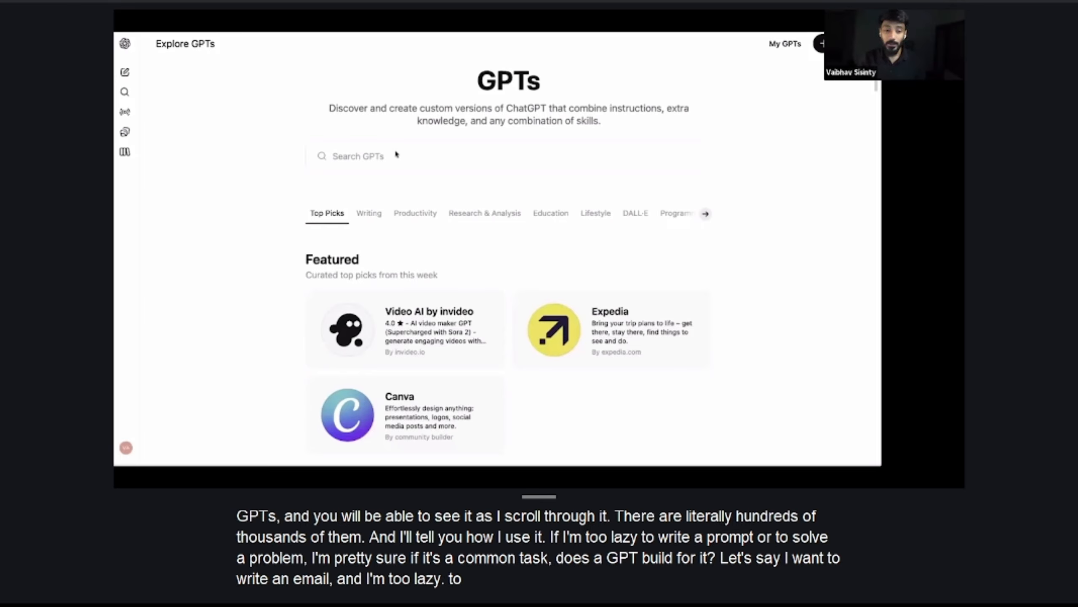
Search the GPT catalog for "email" and start a chat with the Email and Mail Writer GPT
{"action": "left_click", "coordinate": [373, 166]}
{"action": "type", "text": "email"}
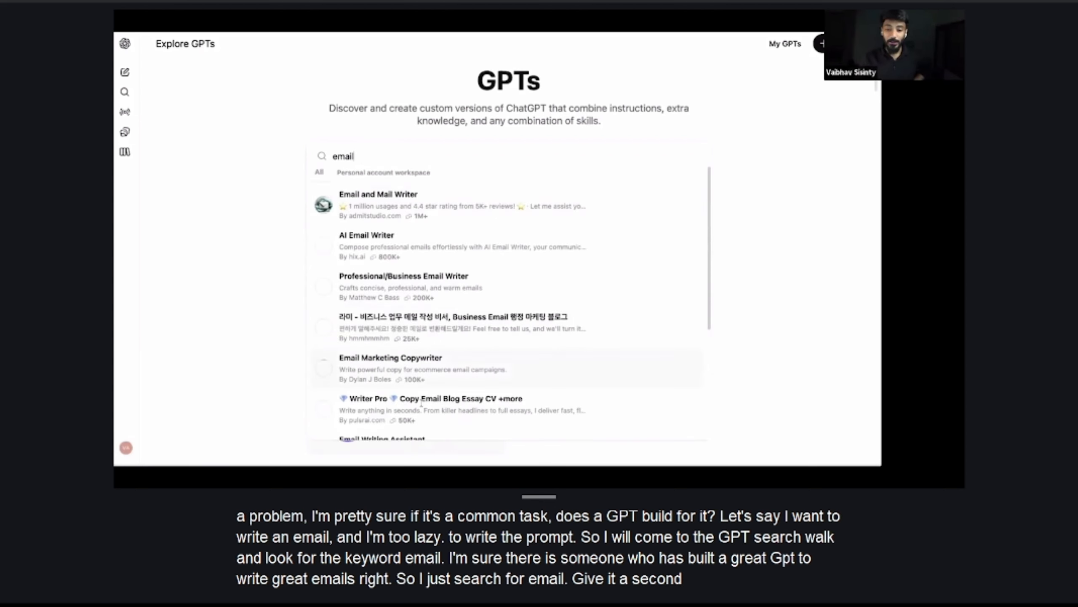
{"action": "left_click", "coordinate": [415, 217]}
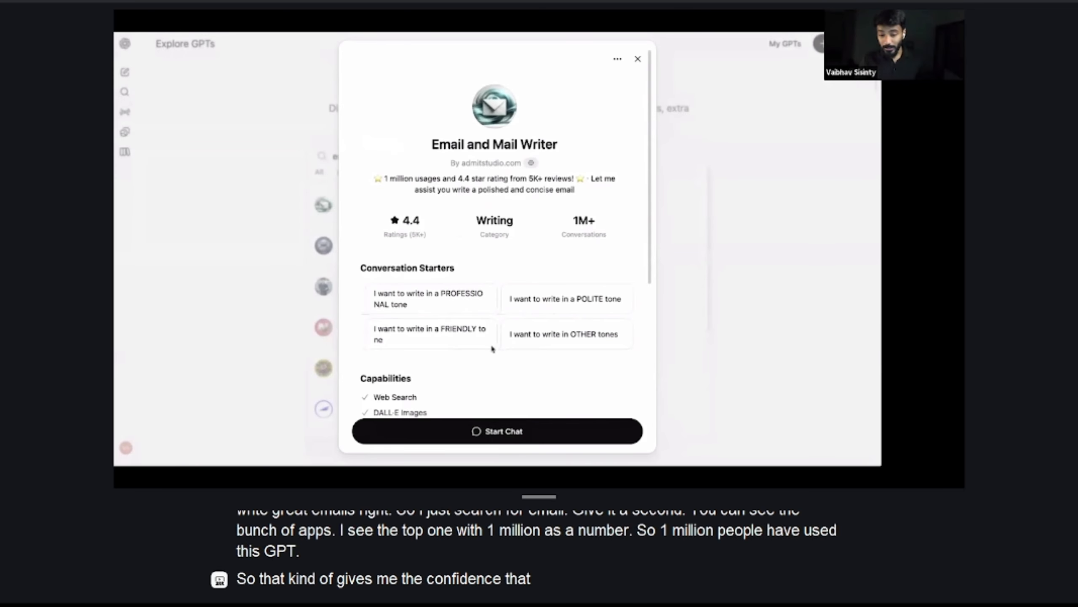
{"action": "scroll", "coordinate": [506, 339], "scroll_direction": "down", "scroll_amount": 3}
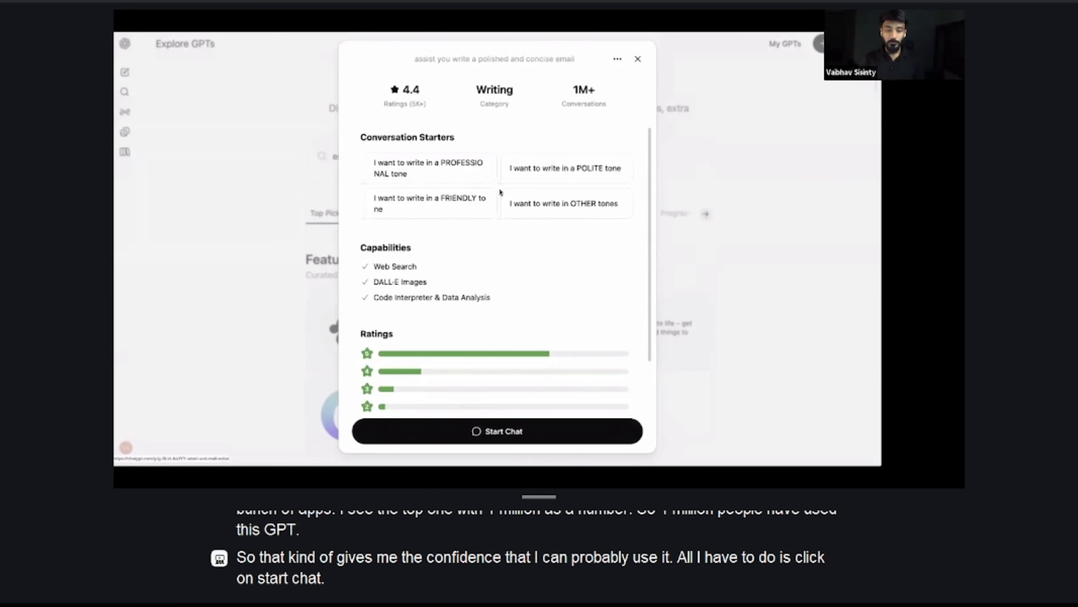
{"action": "scroll", "coordinate": [522, 283], "scroll_direction": "down", "scroll_amount": 2}
{"action": "scroll", "coordinate": [522, 283], "scroll_direction": "up", "scroll_amount": 5}
{"action": "left_click", "coordinate": [495, 429]}
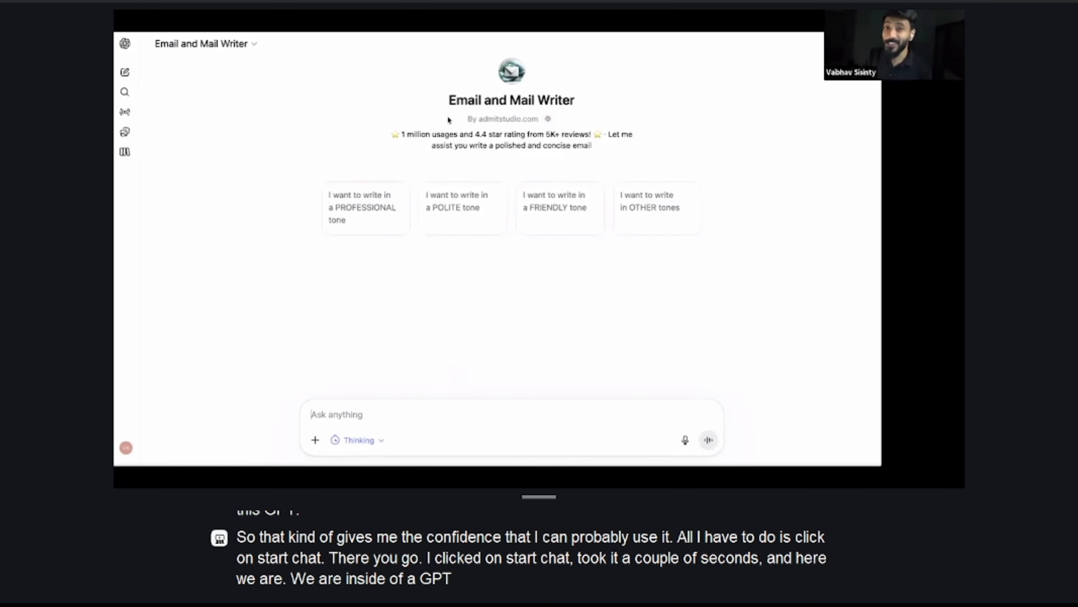
Examine the name, creator and description of the Email and Mail Writer GPT
{"action": "triple_click", "coordinate": [536, 97]}
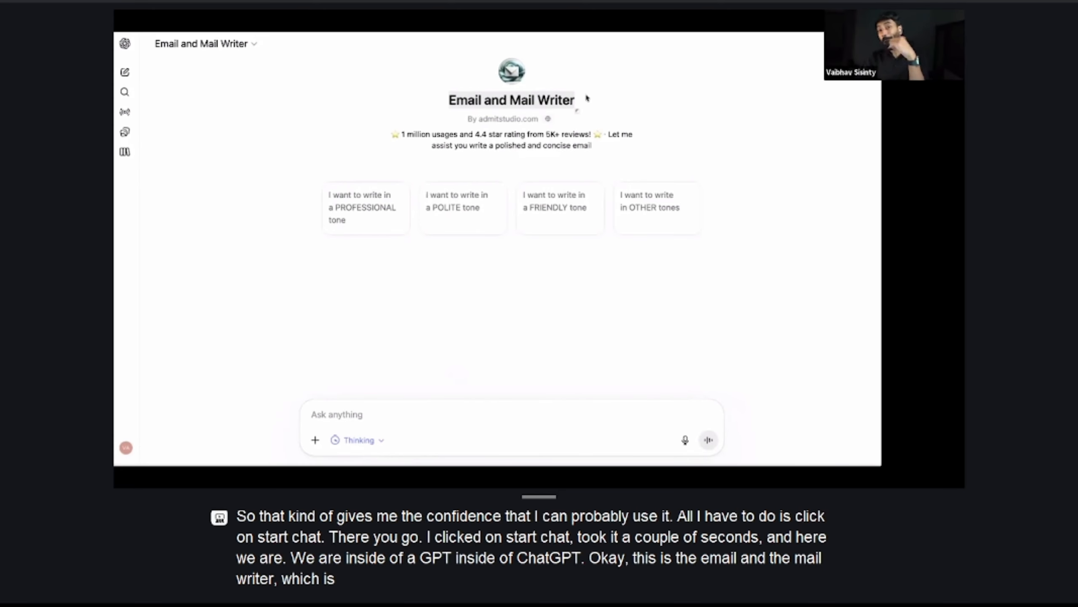
{"action": "left_click_drag", "start_coordinate": [578, 107], "coordinate": [447, 106]}
{"action": "left_click_drag", "start_coordinate": [541, 119], "coordinate": [470, 119]}
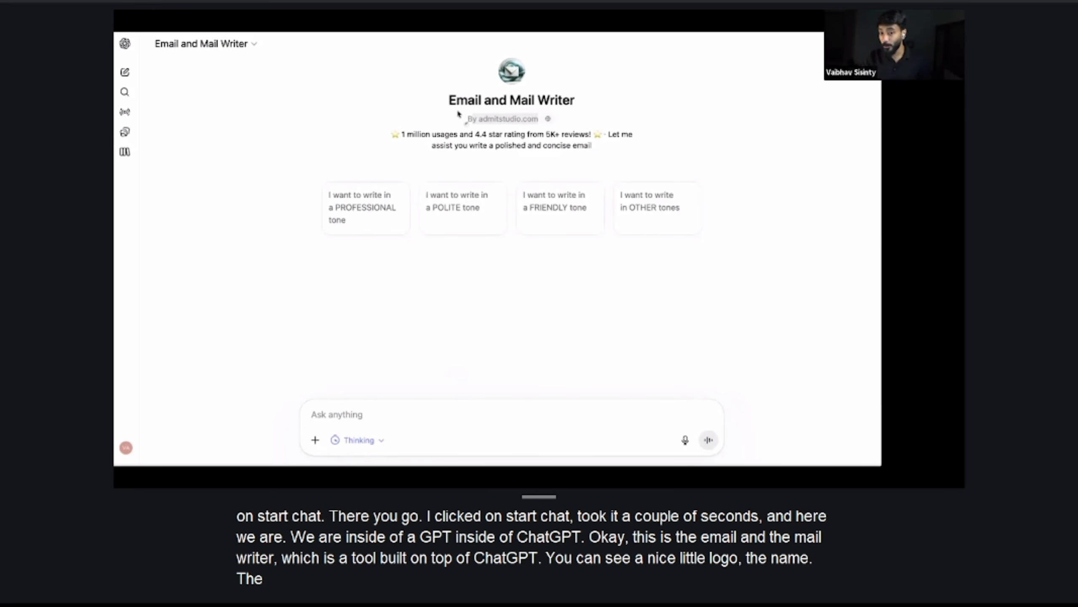
{"action": "left_click", "coordinate": [375, 149]}
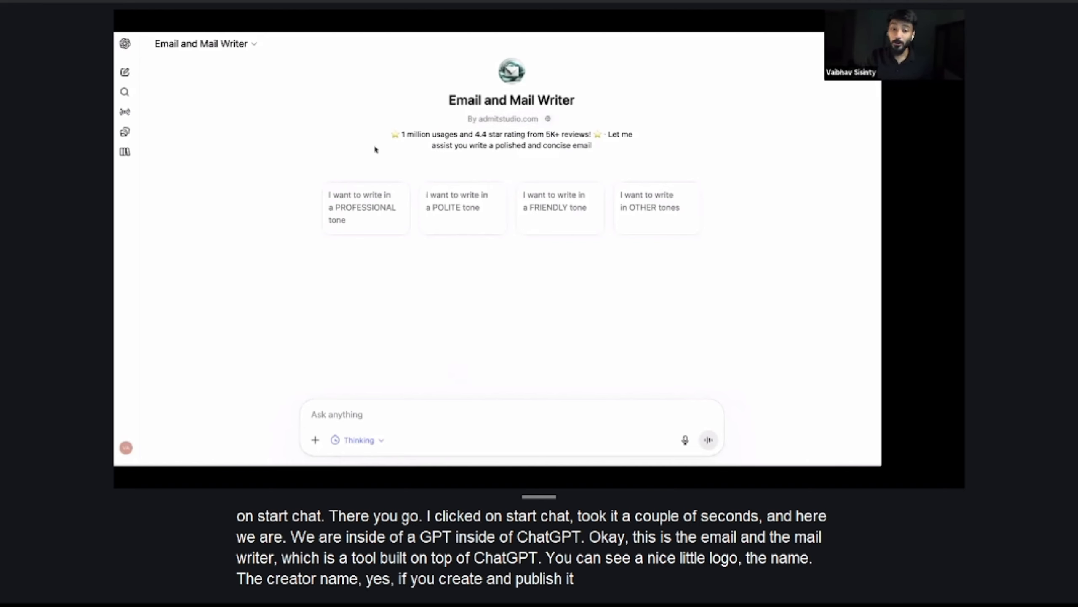
{"action": "triple_click", "coordinate": [609, 153]}
{"action": "left_click", "coordinate": [374, 319]}
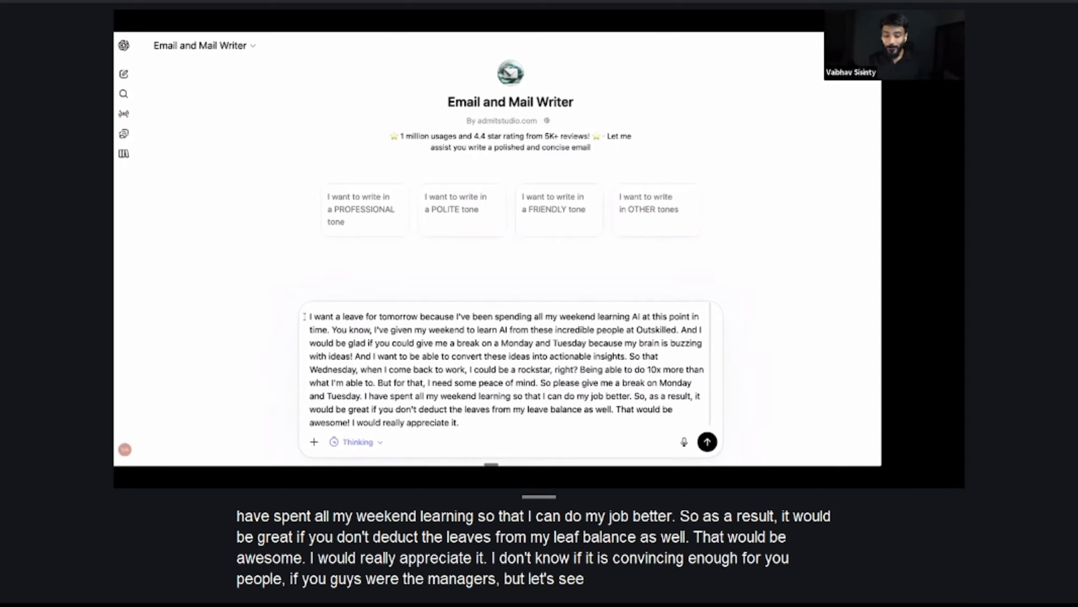
Submit a request for Monday and Tuesday off after a weekend of learning AI, without deducting the days from the leave balance
{"action": "left_click_drag", "start_coordinate": [311, 316], "coordinate": [465, 430]}
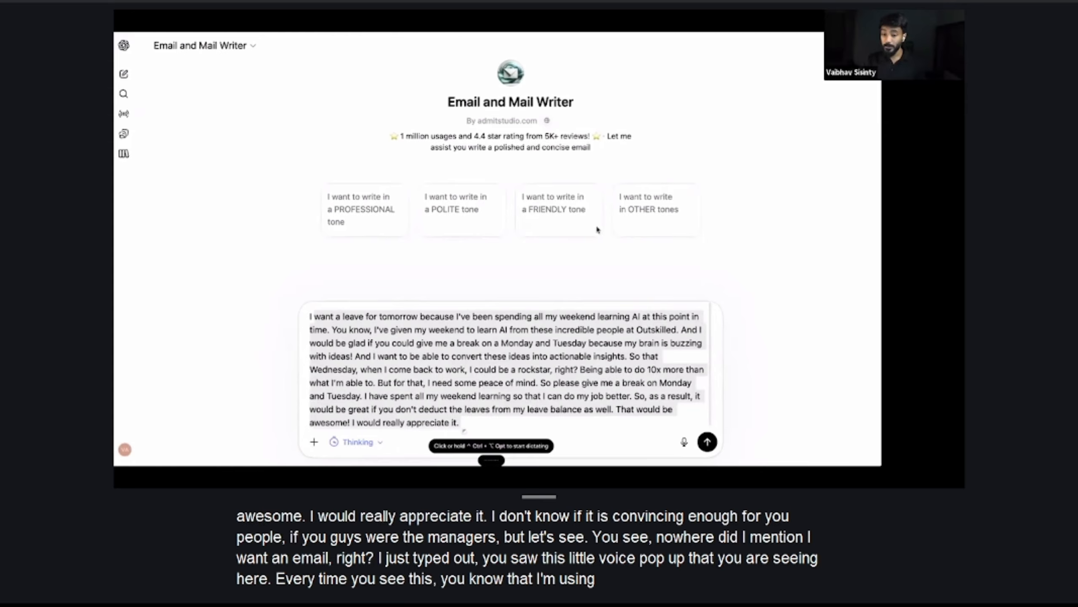
{"action": "left_click", "coordinate": [492, 357]}
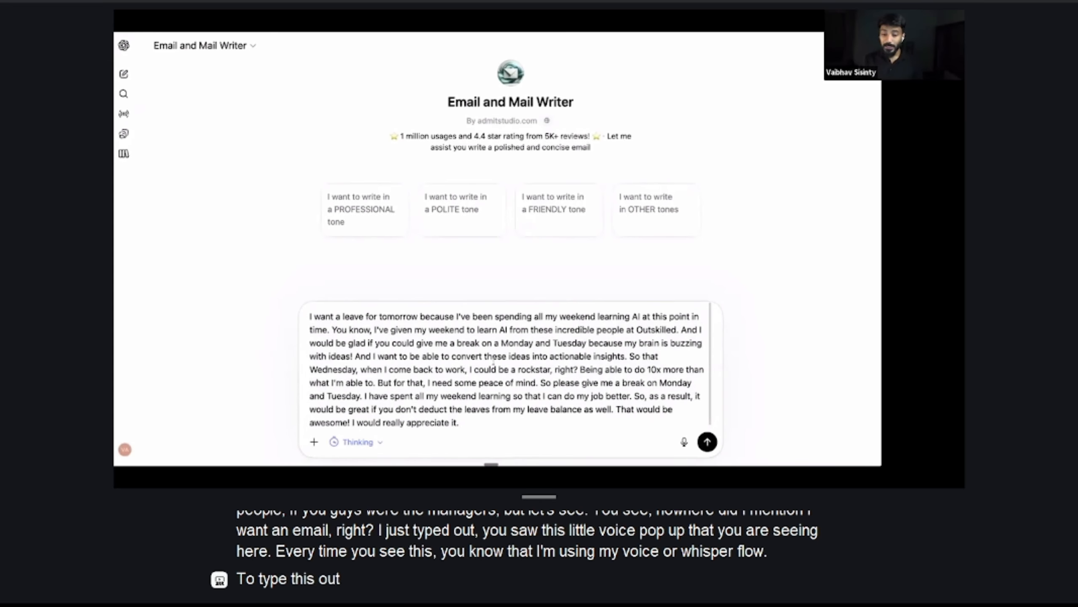
{"action": "left_click_drag", "start_coordinate": [414, 330], "coordinate": [544, 414]}
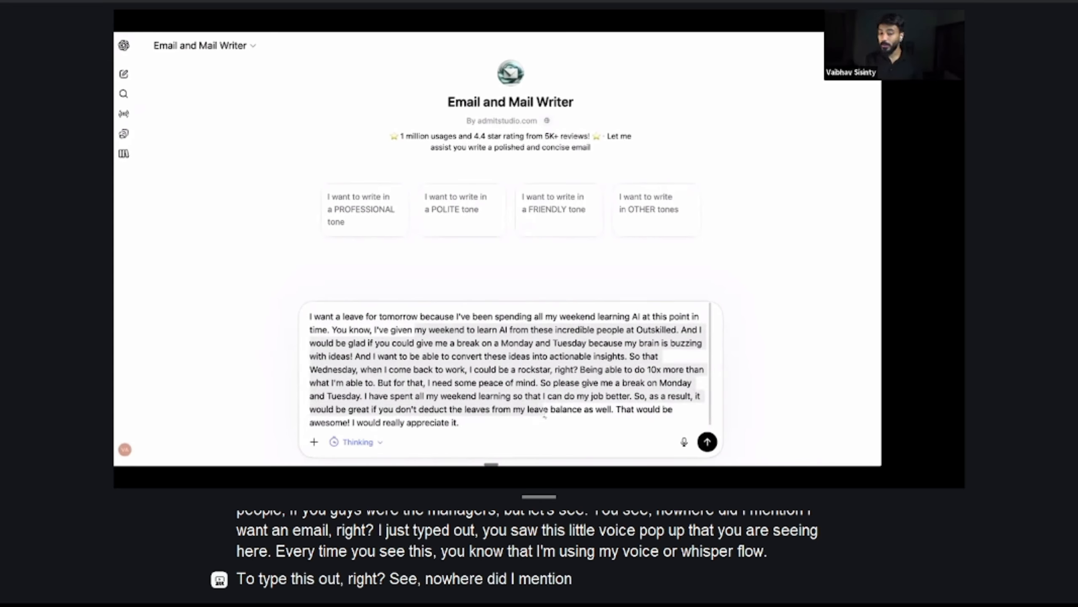
{"action": "key", "text": "Return"}
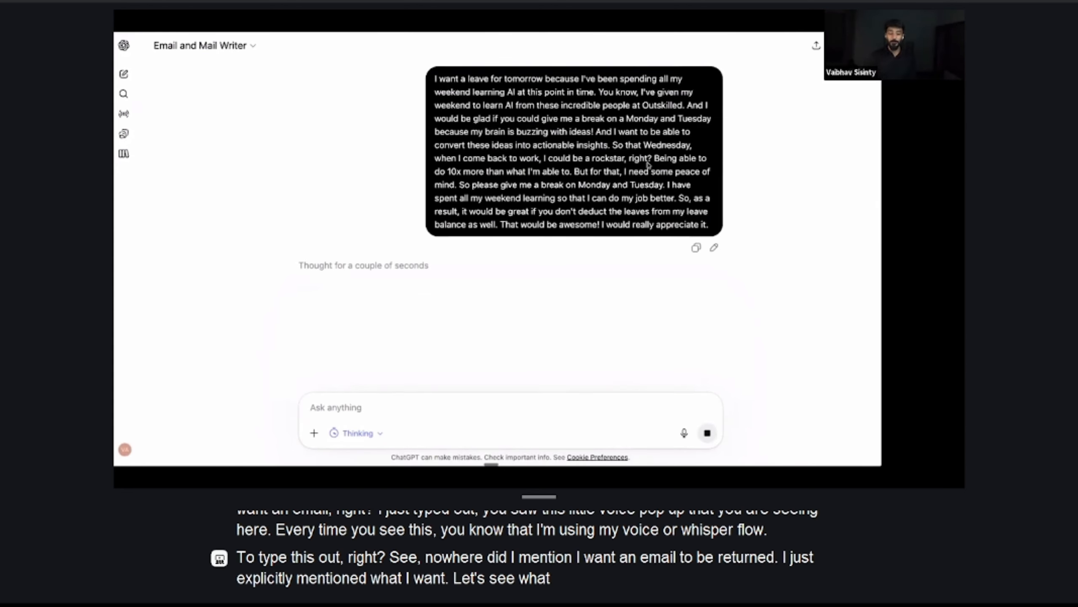
Read the generated leave email and compare it with the original rough request
{"action": "scroll", "coordinate": [490, 230], "scroll_direction": "down", "scroll_amount": 3}
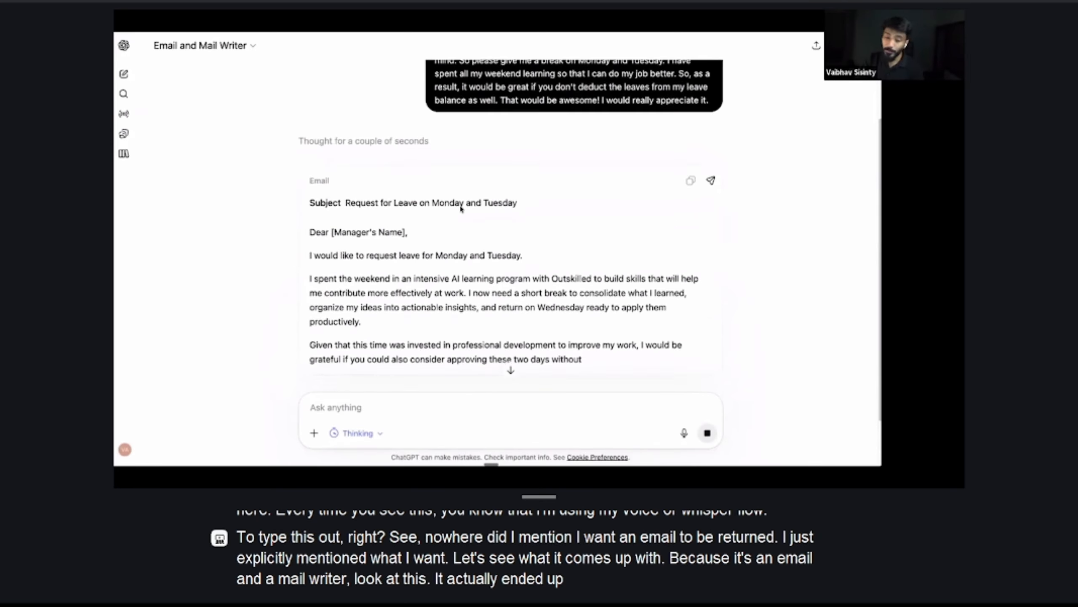
{"action": "scroll", "coordinate": [460, 207], "scroll_direction": "down", "scroll_amount": 2}
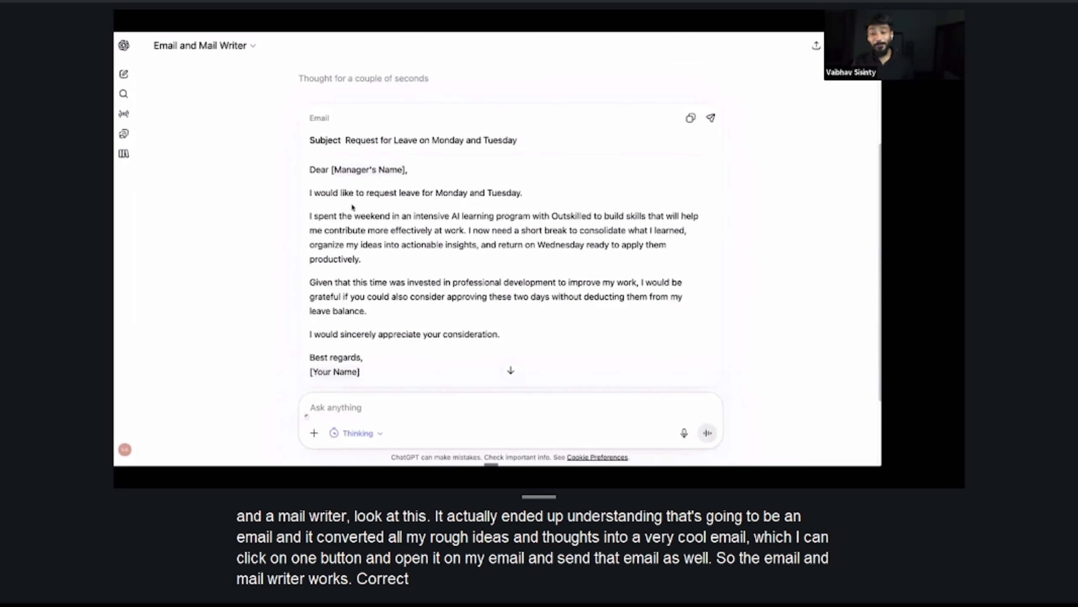
{"action": "scroll", "coordinate": [357, 210], "scroll_direction": "up", "scroll_amount": 5}
{"action": "left_click_drag", "start_coordinate": [451, 79], "coordinate": [675, 224]}
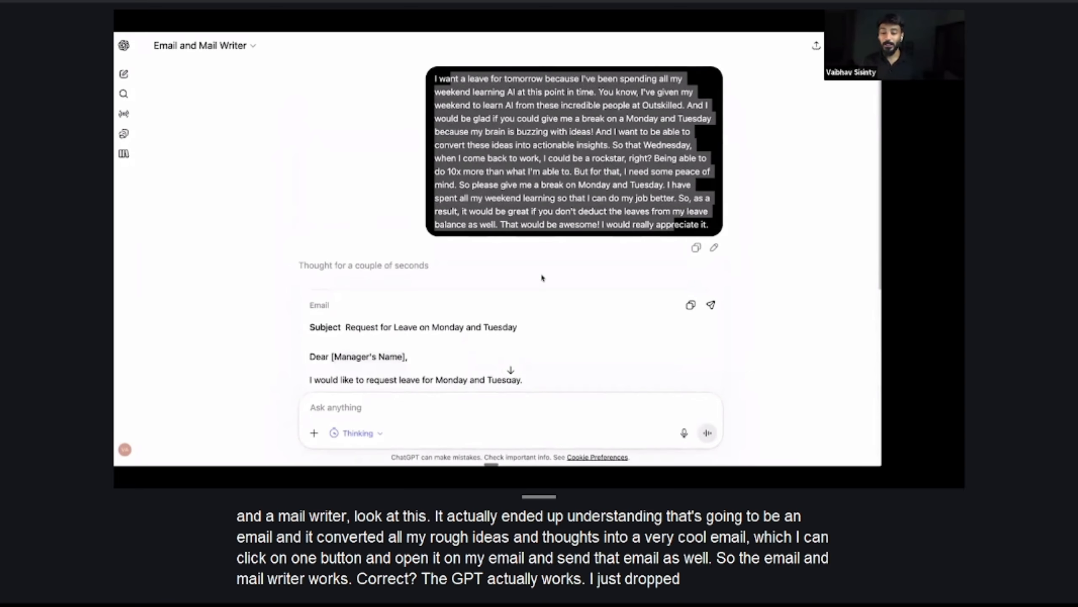
{"action": "scroll", "coordinate": [416, 205], "scroll_direction": "down", "scroll_amount": 4}
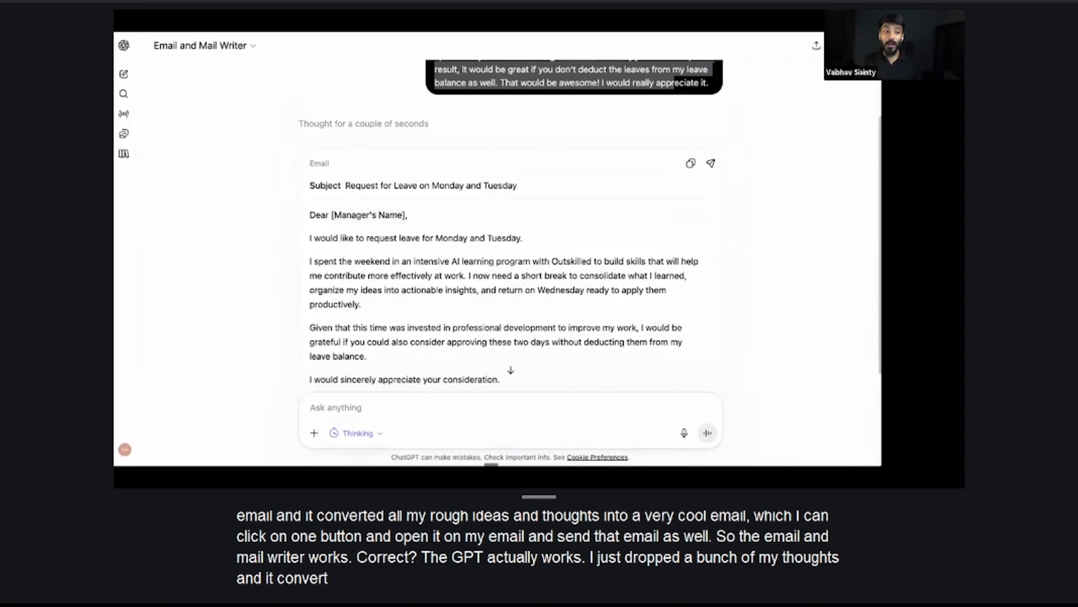
Return to Explore GPTs and start creating a new GPT
{"action": "left_click", "coordinate": [123, 45]}
{"action": "left_click", "coordinate": [151, 319]}
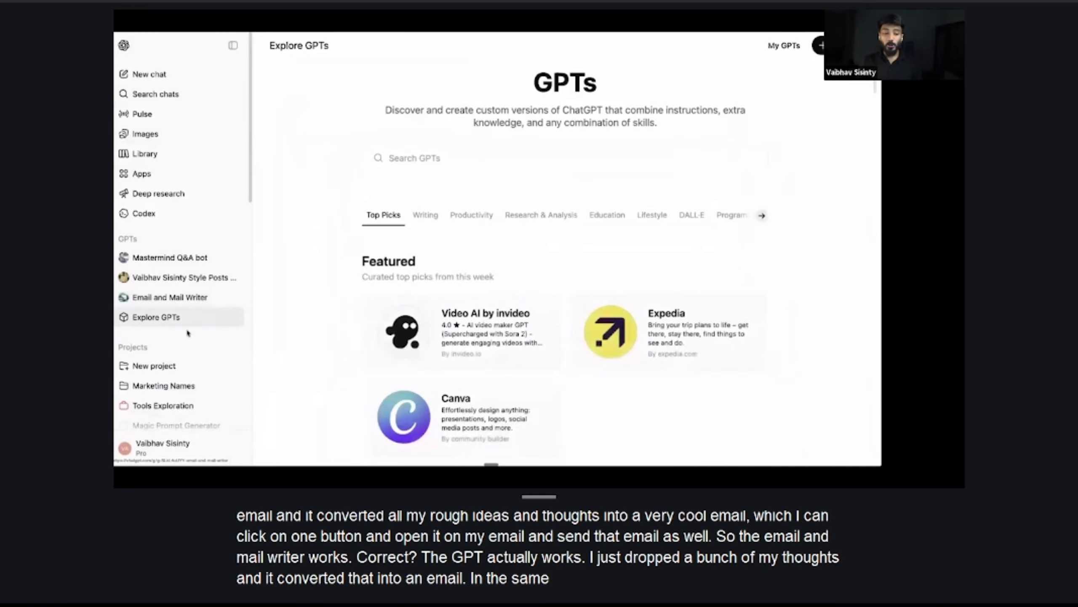
{"action": "scroll", "coordinate": [508, 226], "scroll_direction": "down", "scroll_amount": 6}
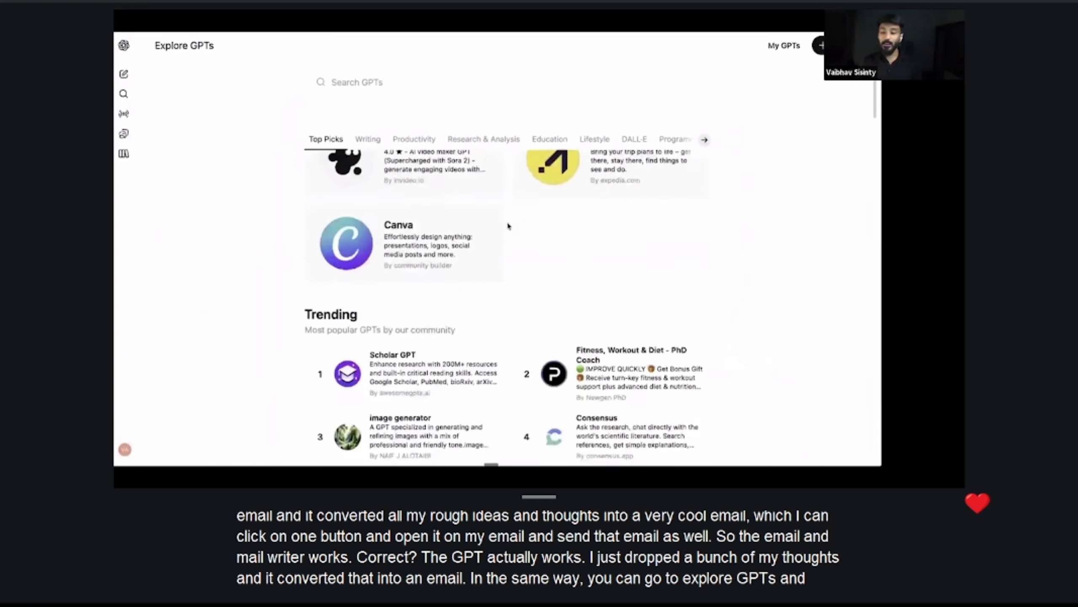
{"action": "scroll", "coordinate": [513, 221], "scroll_direction": "down", "scroll_amount": 2}
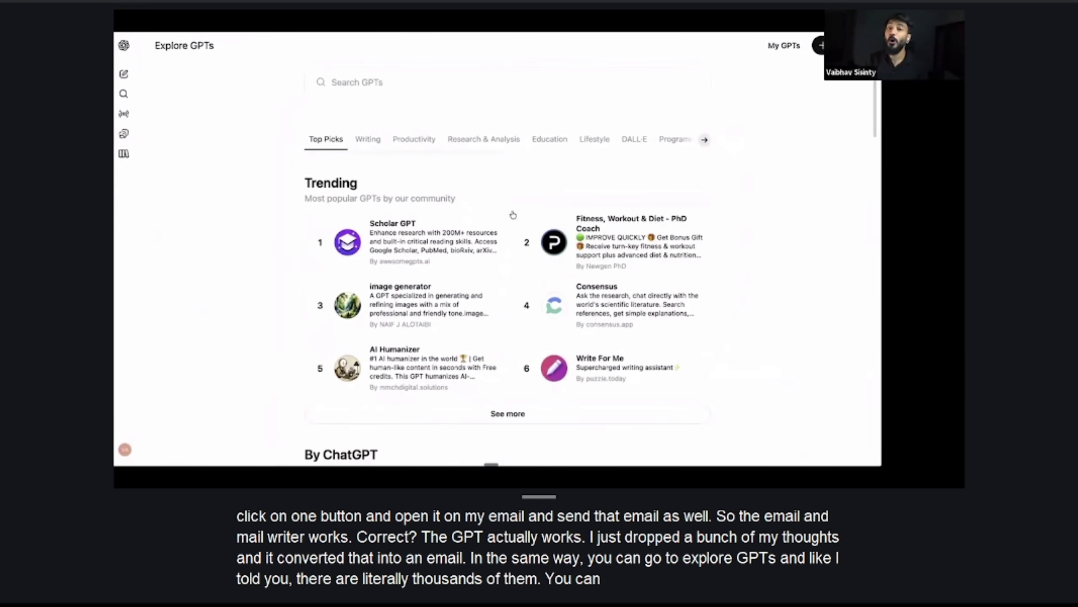
{"action": "scroll", "coordinate": [607, 316], "scroll_direction": "up", "scroll_amount": 8}
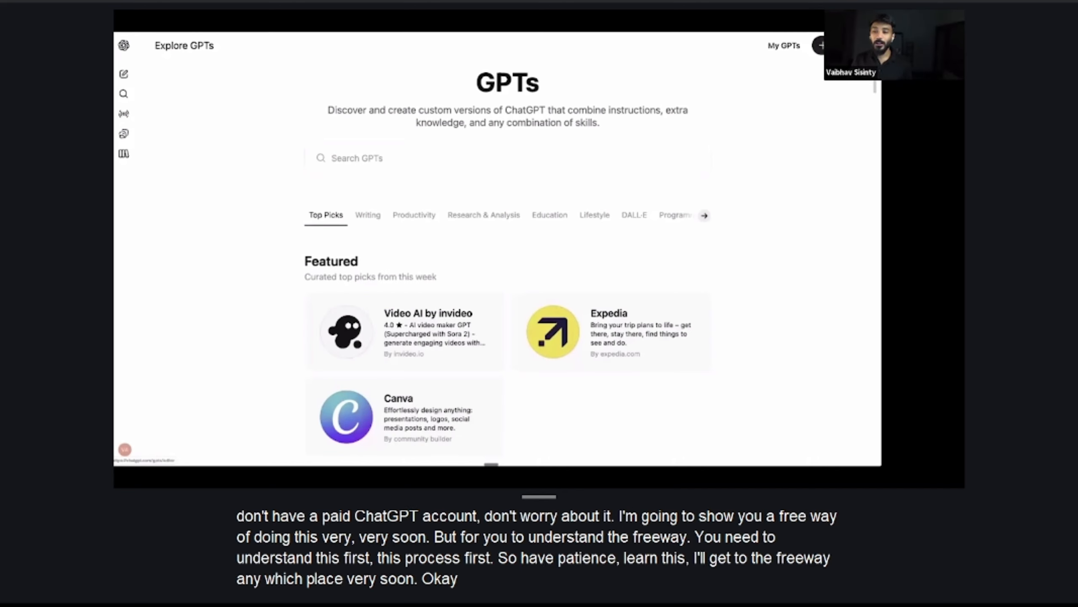
{"action": "left_click", "coordinate": [837, 46]}
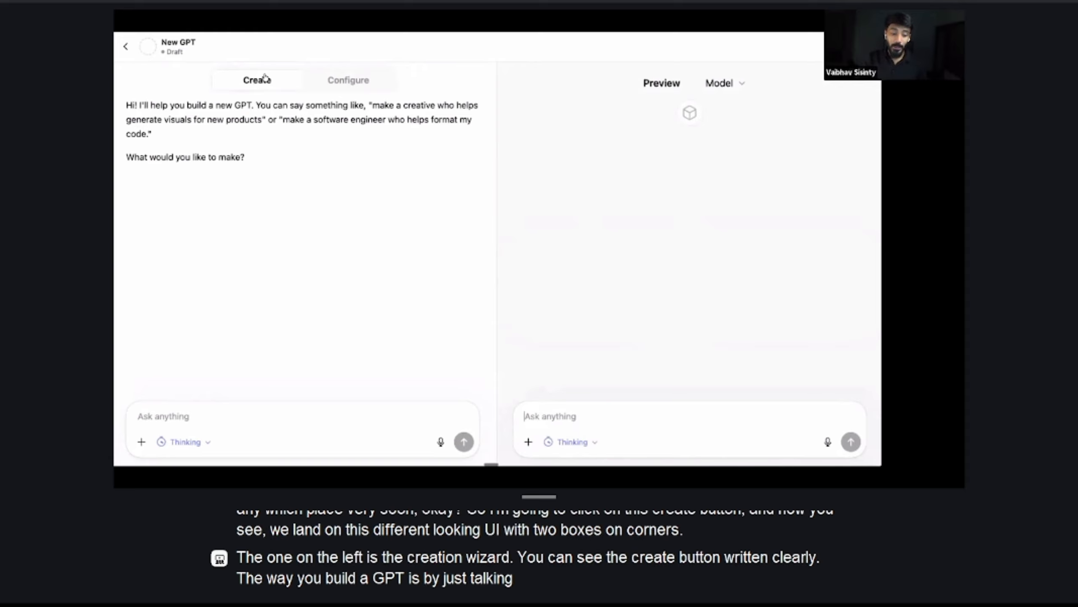
Instruct the GPT builder to make an AI tweet generator that acts as an expert ghostwriter and writes one viral tweet per topic, and review its reply
{"action": "left_click", "coordinate": [203, 416]}
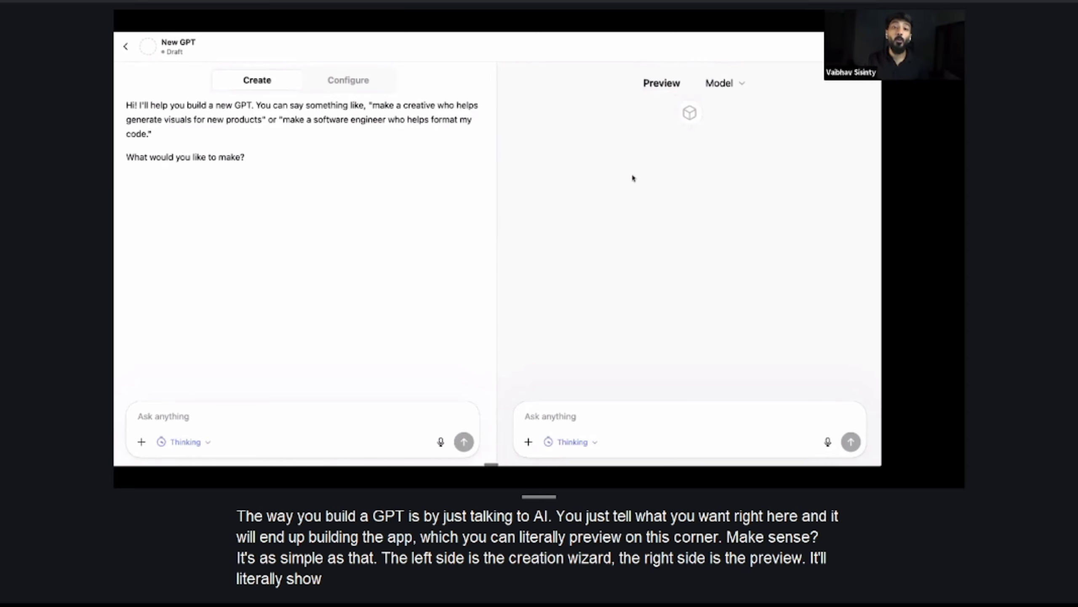
{"action": "left_click", "coordinate": [187, 426]}
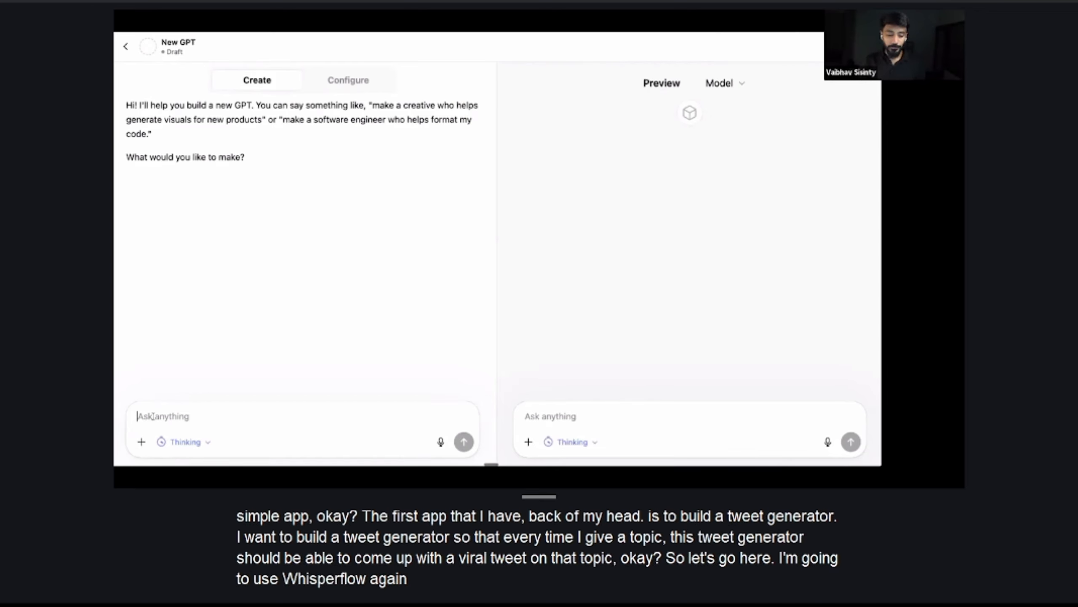
{"action": "key", "text": "fn+space"}
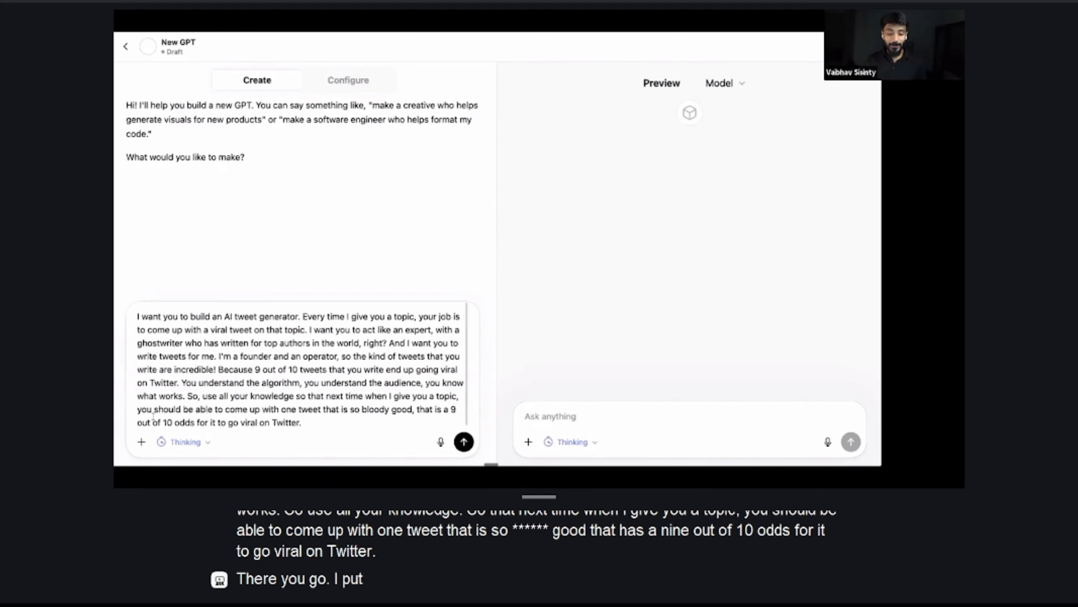
{"action": "left_click", "coordinate": [464, 441]}
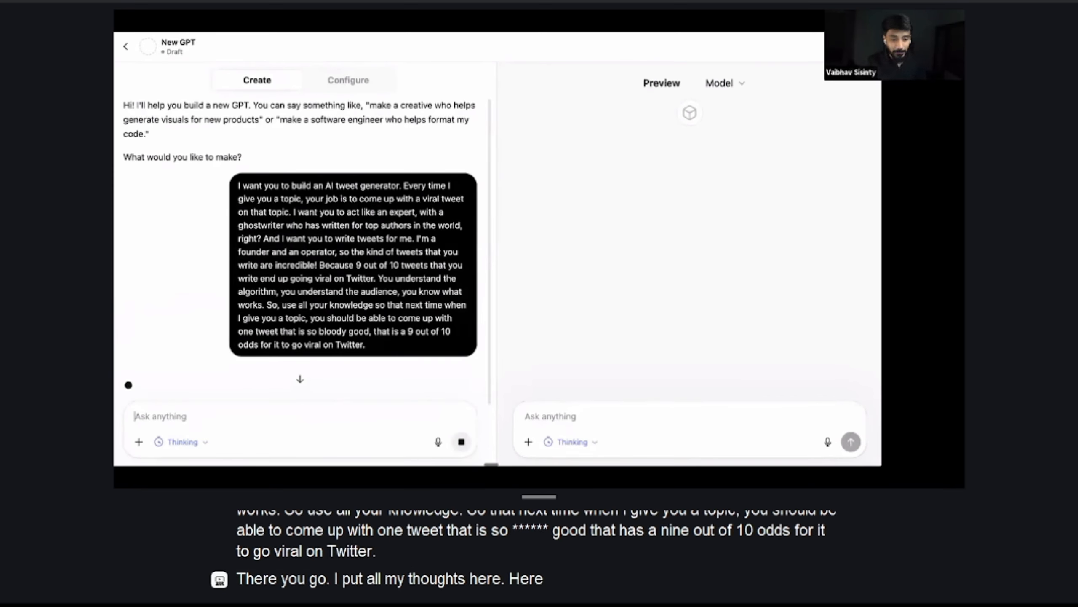
{"action": "scroll", "coordinate": [317, 194], "scroll_direction": "down", "scroll_amount": 2}
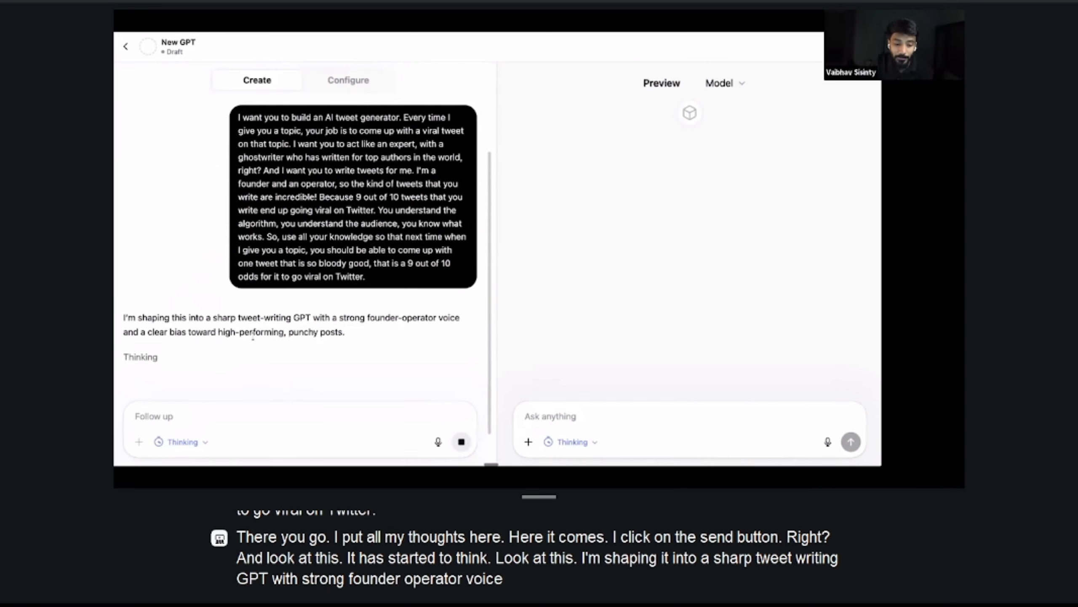
{"action": "scroll", "coordinate": [344, 310], "scroll_direction": "down", "scroll_amount": 2}
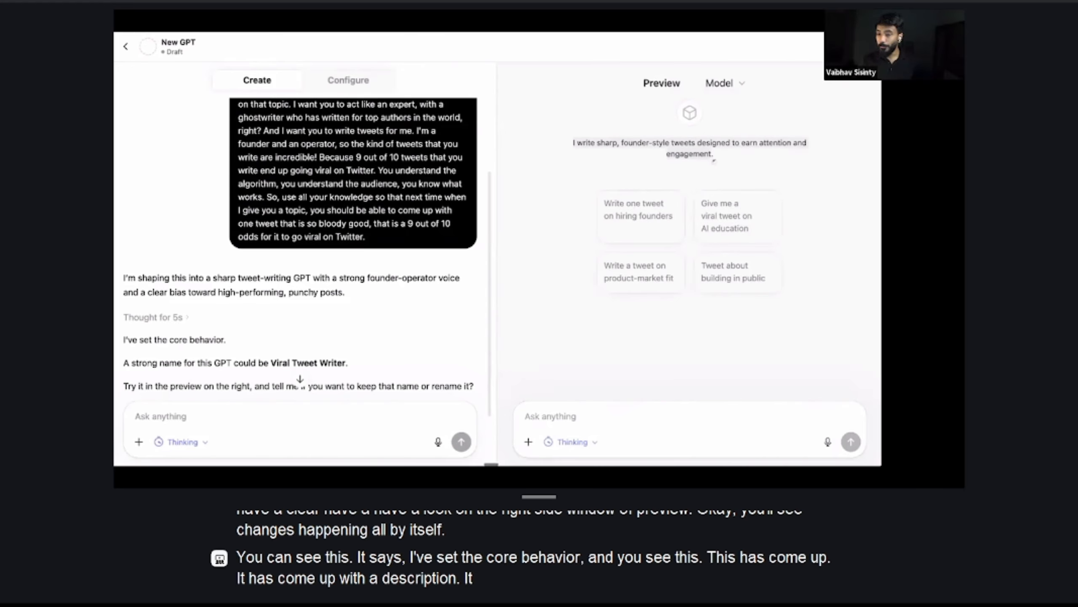
{"action": "scroll", "coordinate": [374, 292], "scroll_direction": "down", "scroll_amount": 3}
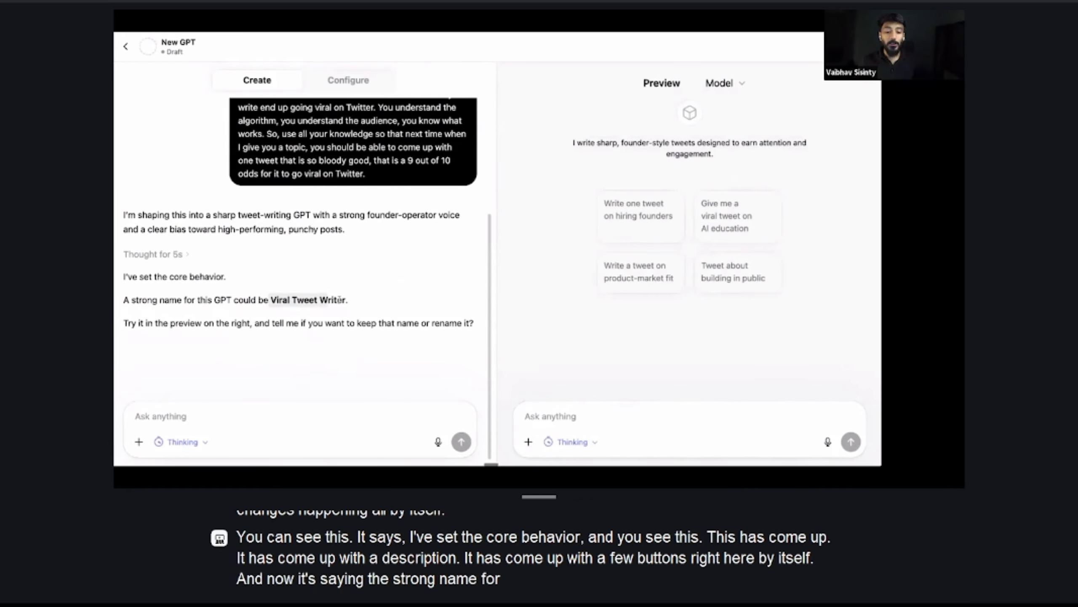
Accept the suggested name Viral Tweet Writer by replying "sounds good" to the GPT builder, and read its reply
{"action": "left_click", "coordinate": [199, 425]}
{"action": "type", "text": "so"}
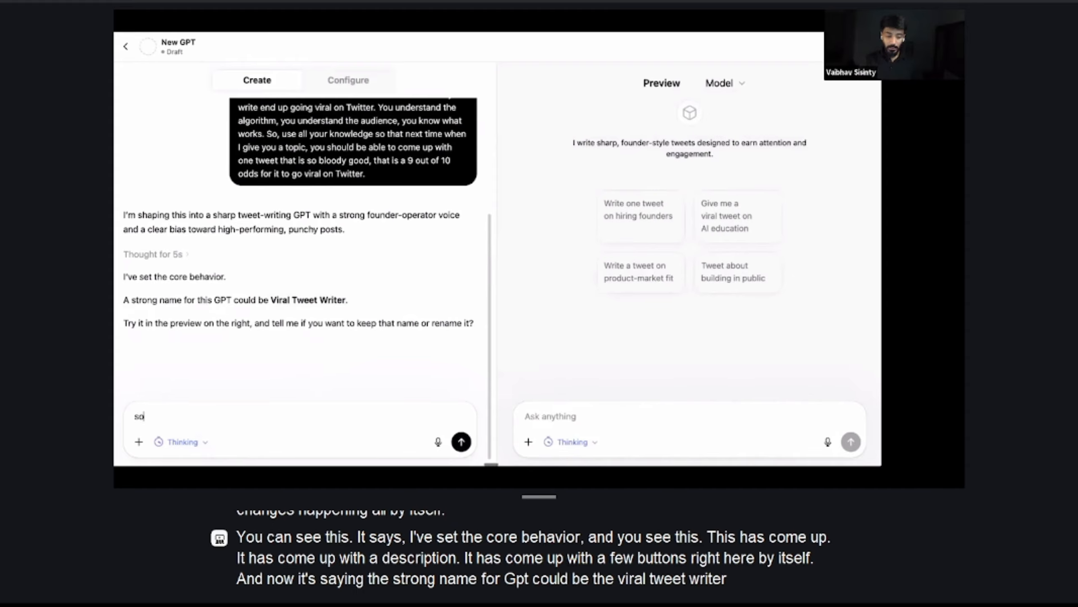
{"action": "type", "text": "unds good"}
{"action": "key", "text": "Return"}
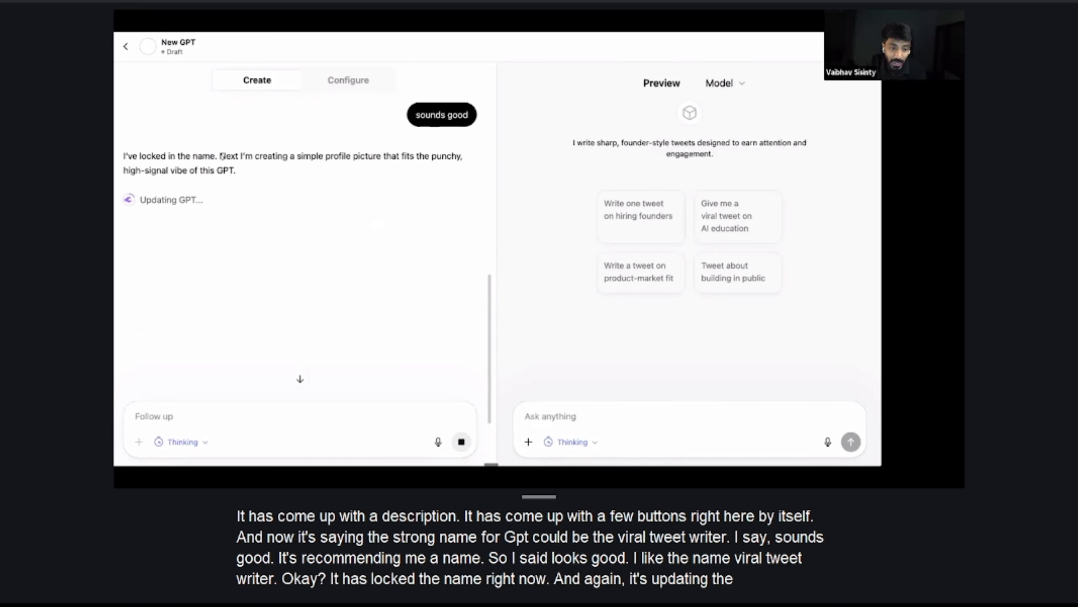
{"action": "left_click_drag", "start_coordinate": [222, 156], "coordinate": [237, 172]}
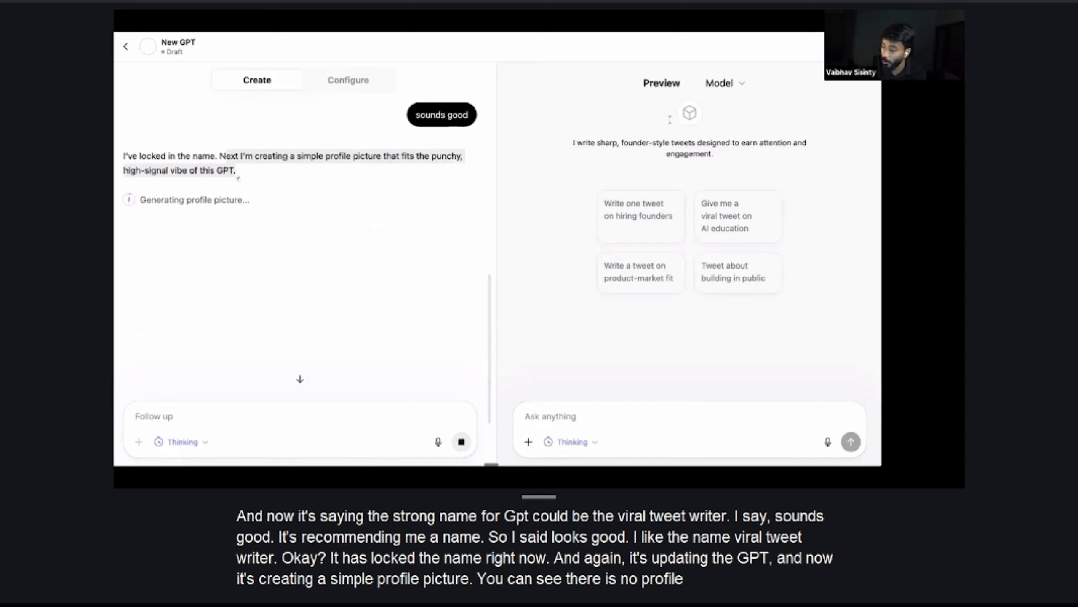
{"action": "left_click", "coordinate": [226, 143]}
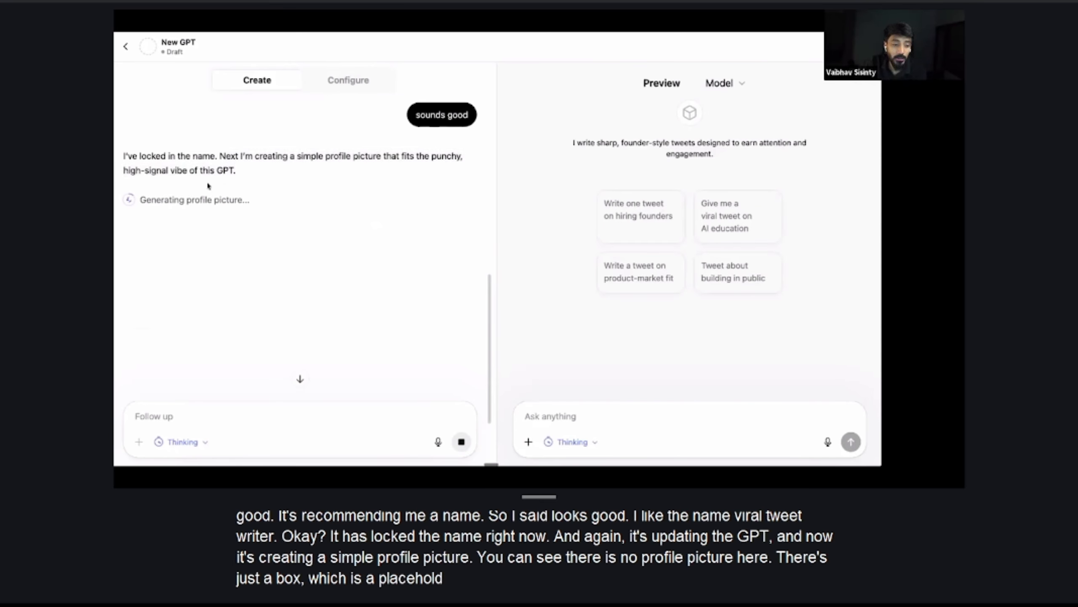
{"action": "scroll", "coordinate": [230, 191], "scroll_direction": "up", "scroll_amount": 5}
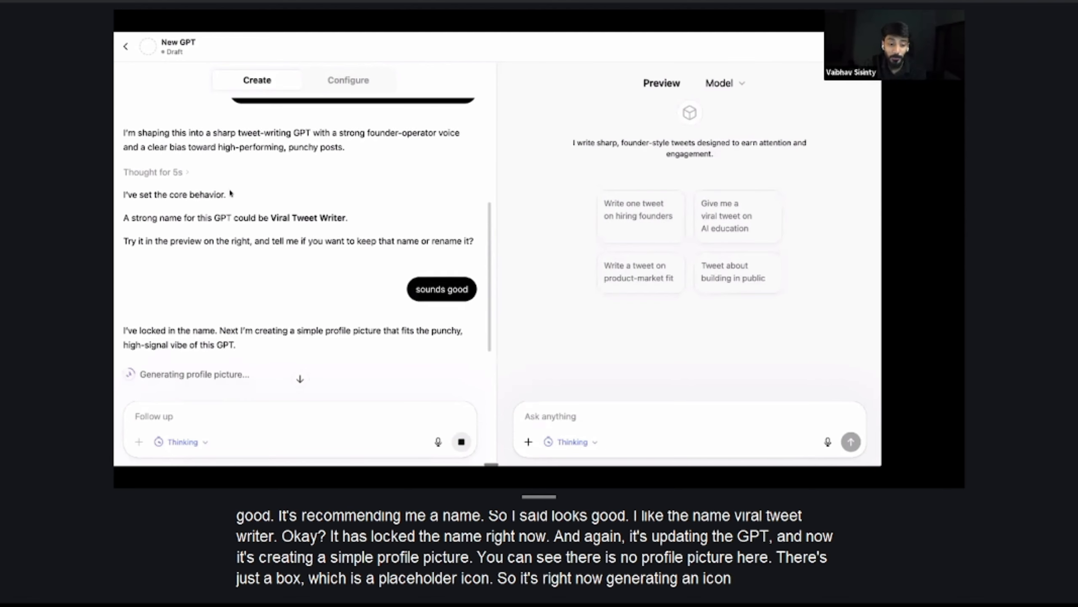
{"action": "scroll", "coordinate": [229, 193], "scroll_direction": "down", "scroll_amount": 2}
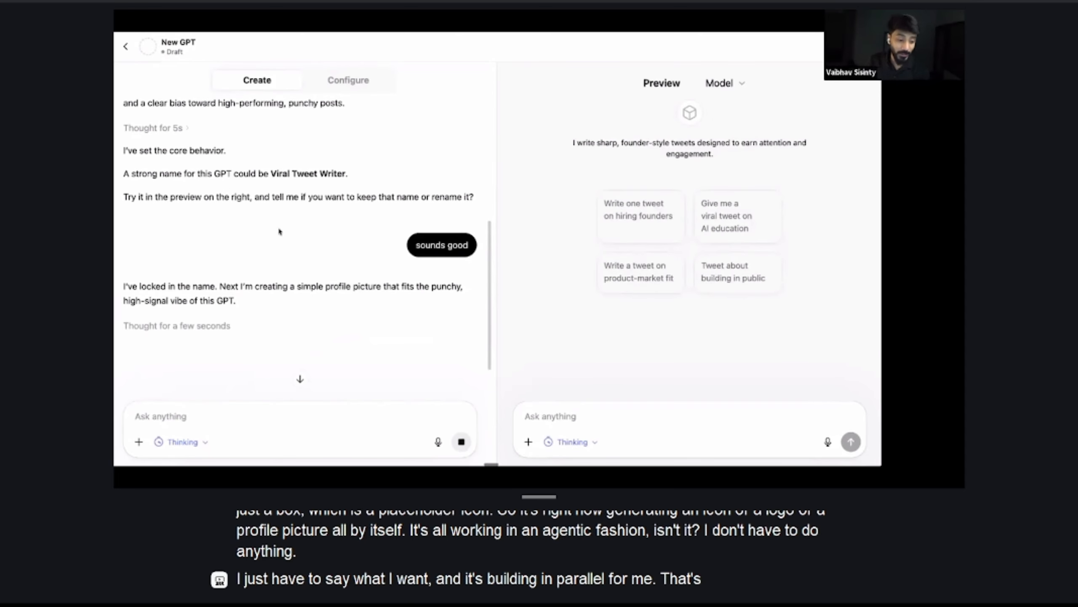
Ask the builder to redesign the generated logo as an extremely minimal, premium black and neon green pen, as if by a Netflix designer
{"action": "scroll", "coordinate": [279, 231], "scroll_direction": "down", "scroll_amount": 3}
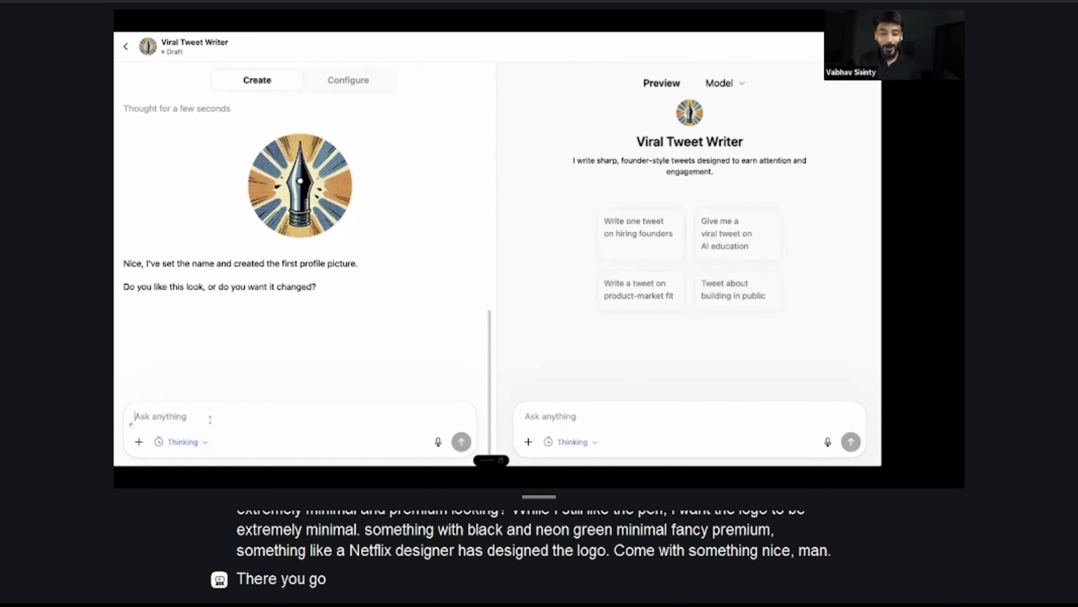
{"action": "key", "text": "Return"}
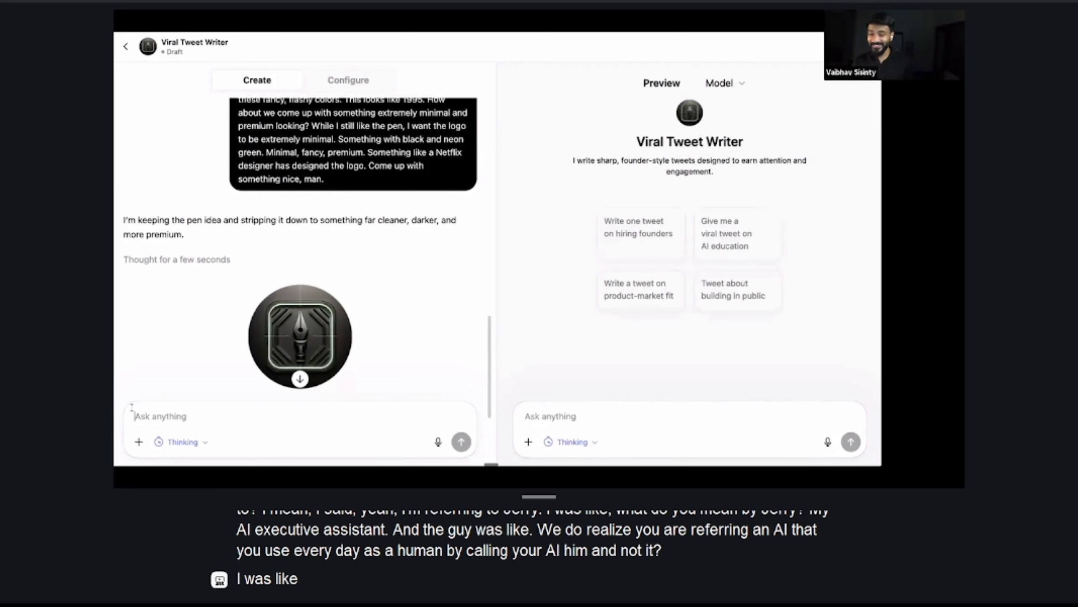
{"action": "scroll", "coordinate": [407, 305], "scroll_direction": "down", "scroll_amount": 3}
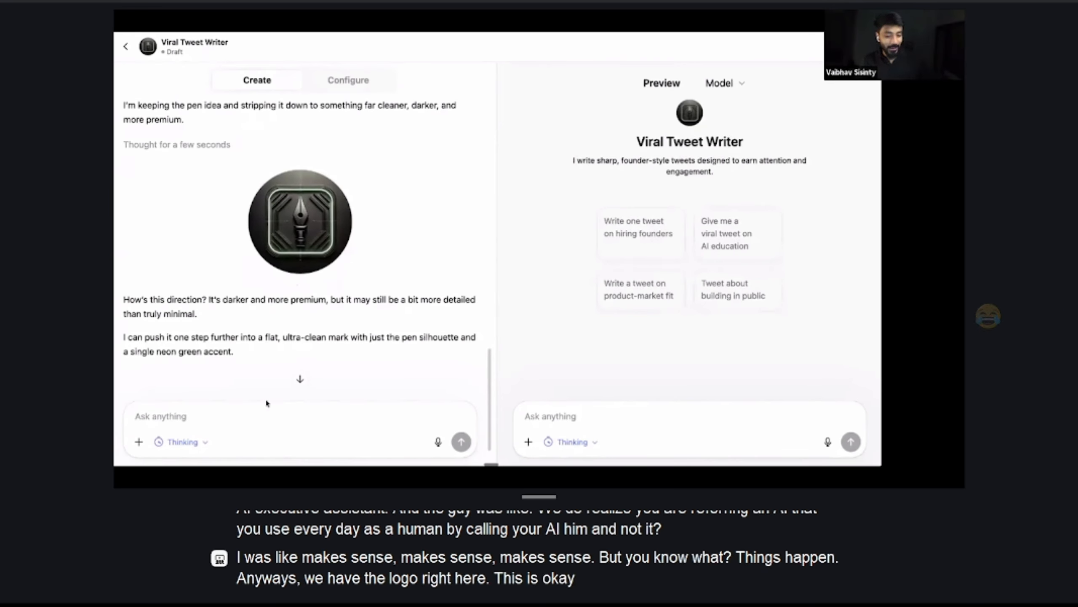
Tell the builder to refine the black pen logo with the request "make it cleaner"
{"action": "left_click", "coordinate": [236, 413]}
{"action": "type", "text": "mak"}
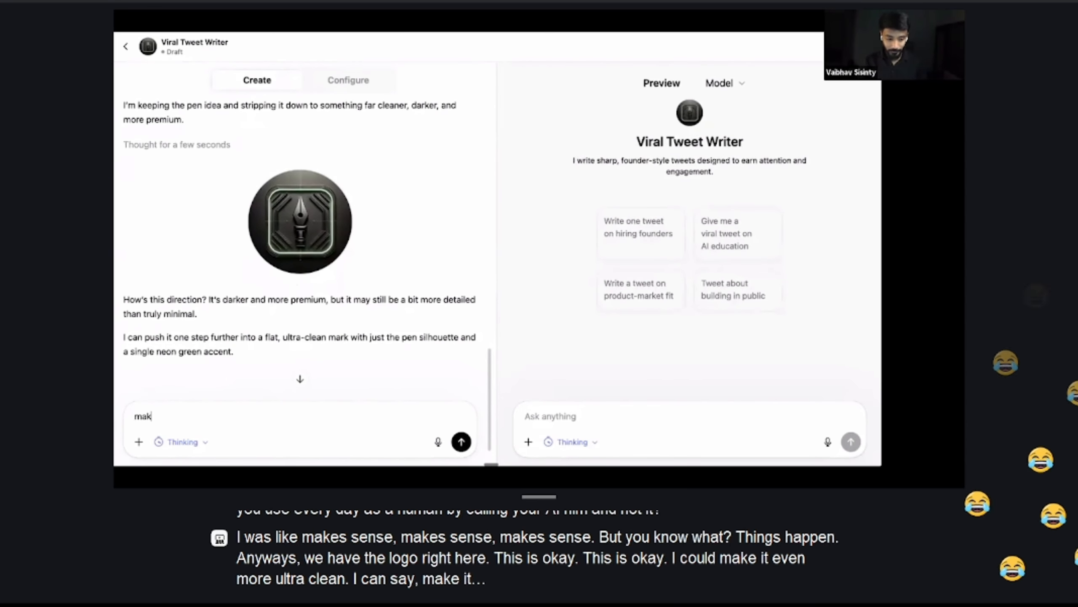
{"action": "type", "text": "e it cleaner"}
{"action": "key", "text": "Return"}
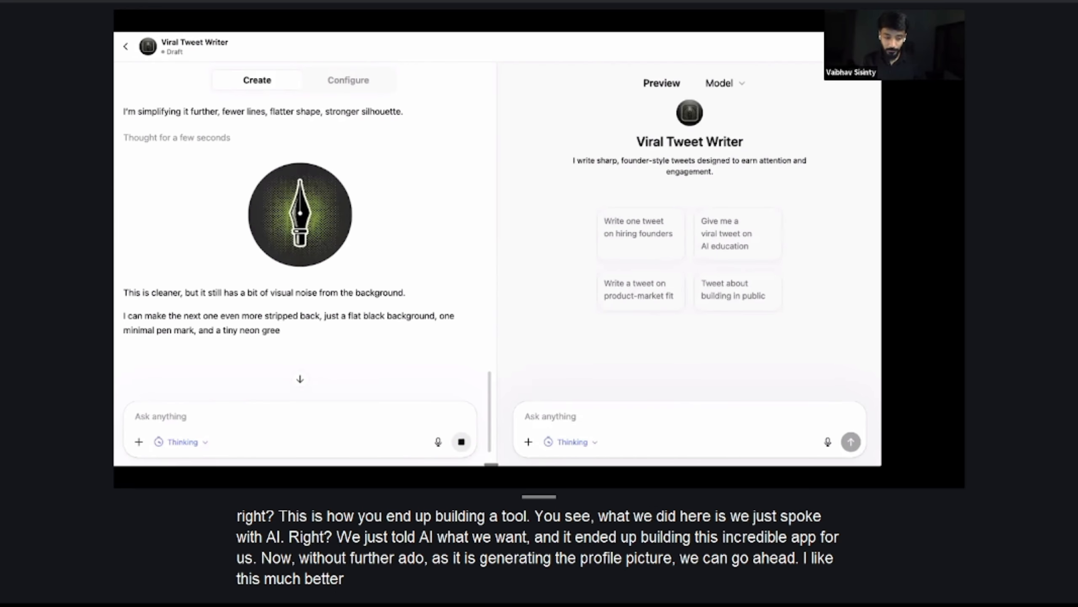
Approve the cleaner pen logo by replying "solid work" and check the picture in the builder conversation
{"action": "type", "text": "this"}
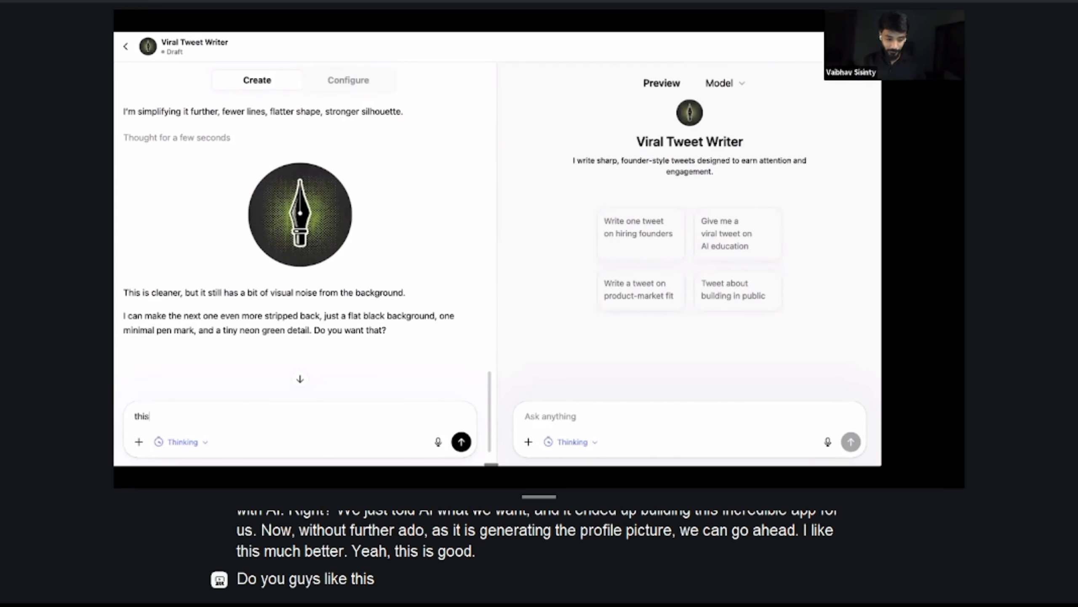
{"action": "type", "text": "solid work"}
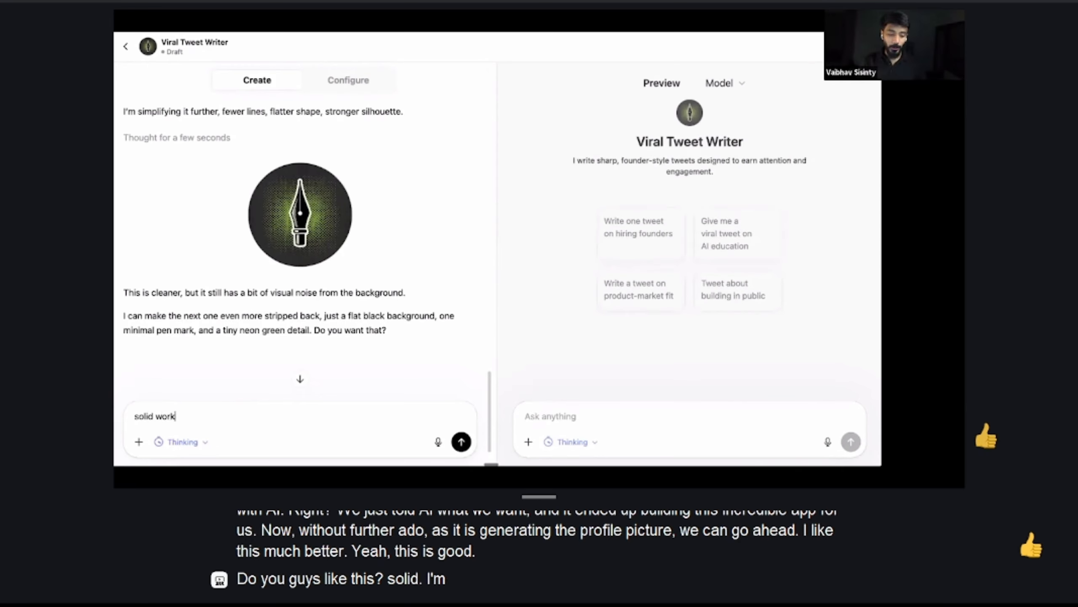
{"action": "key", "text": "Return"}
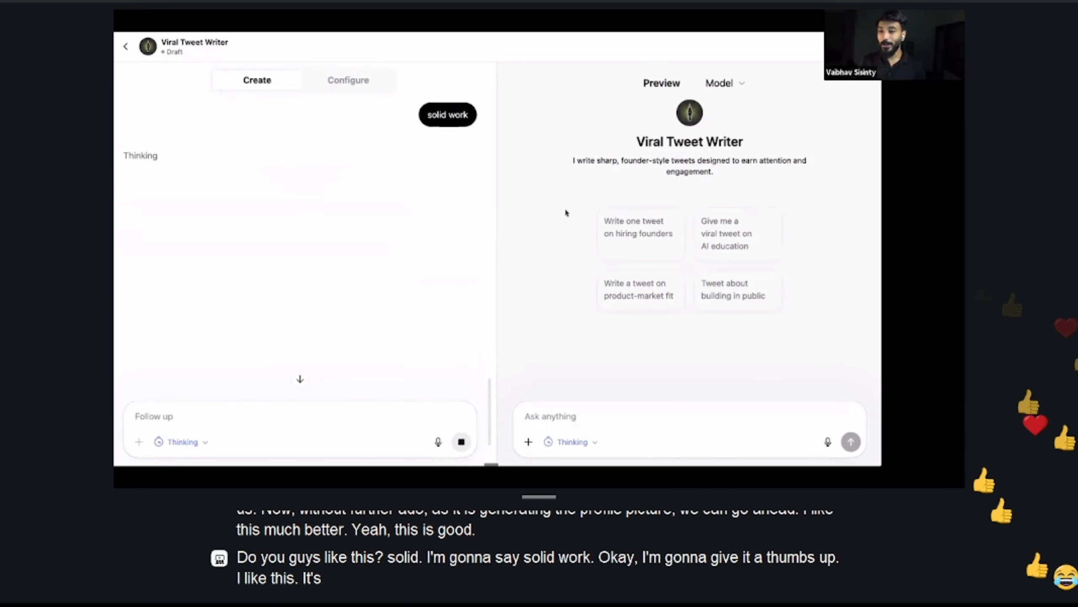
{"action": "scroll", "coordinate": [306, 193], "scroll_direction": "up", "scroll_amount": 4}
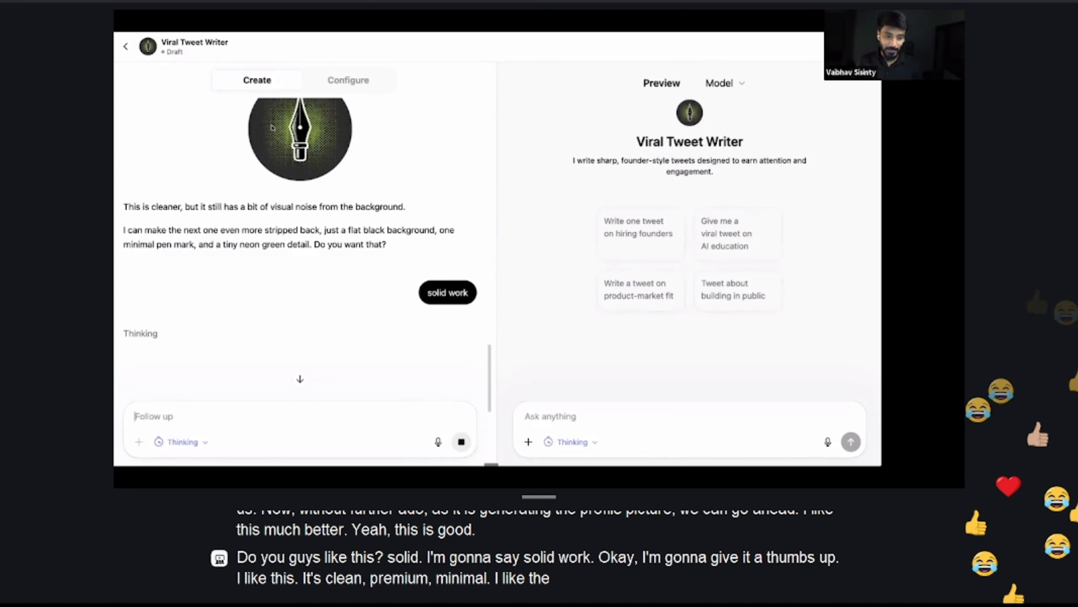
{"action": "scroll", "coordinate": [356, 305], "scroll_direction": "down", "scroll_amount": 2}
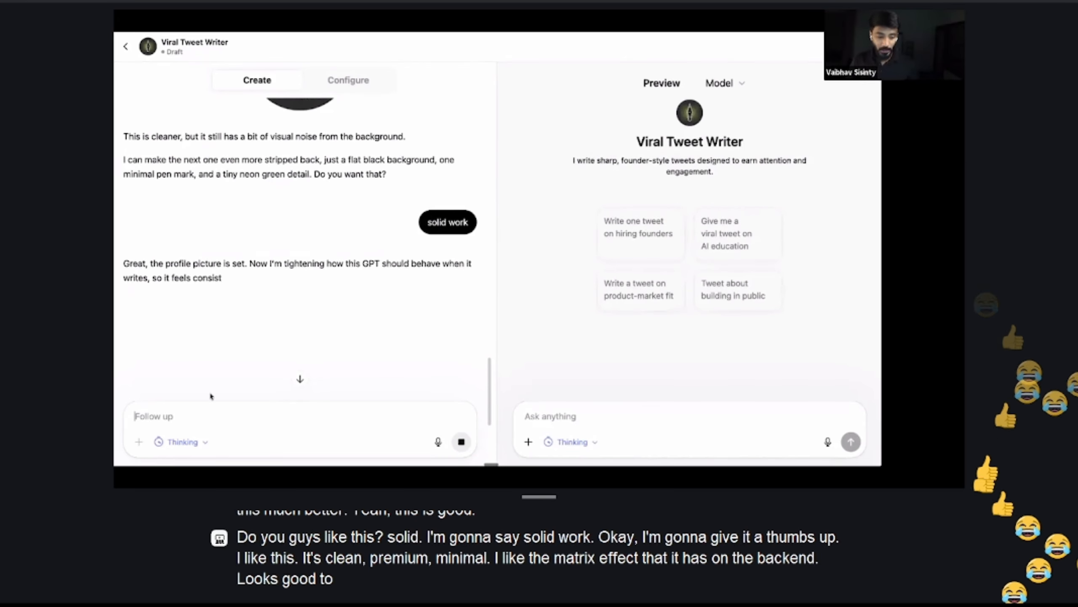
Ask the builder whether the app can be tried out first and feedback given after that, and read its answer
{"action": "left_click", "coordinate": [197, 416]}
{"action": "type", "text": "can i t"}
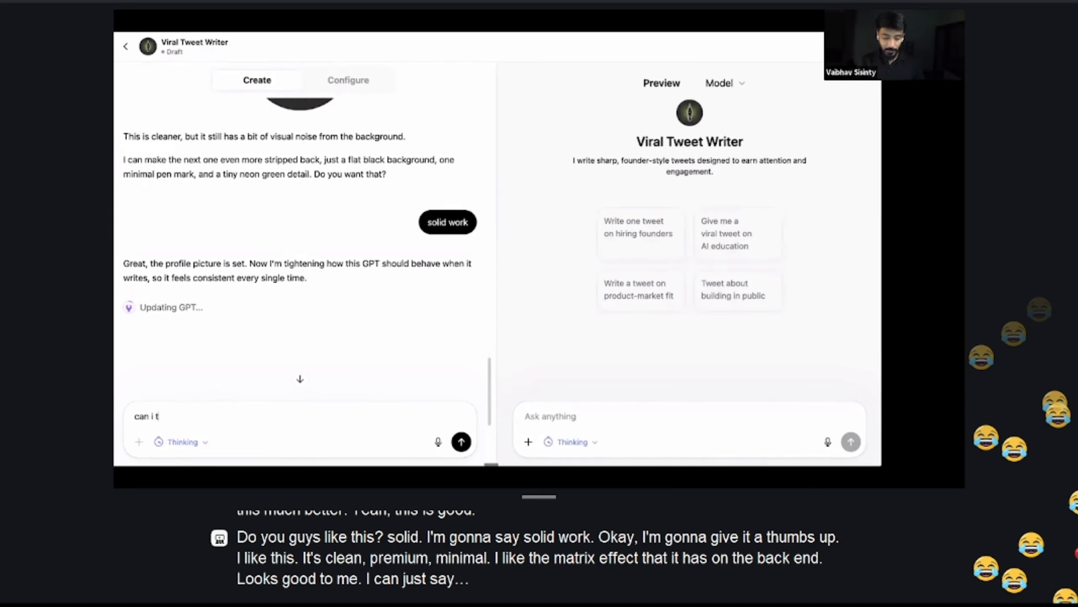
{"action": "type", "text": "ry the app "}
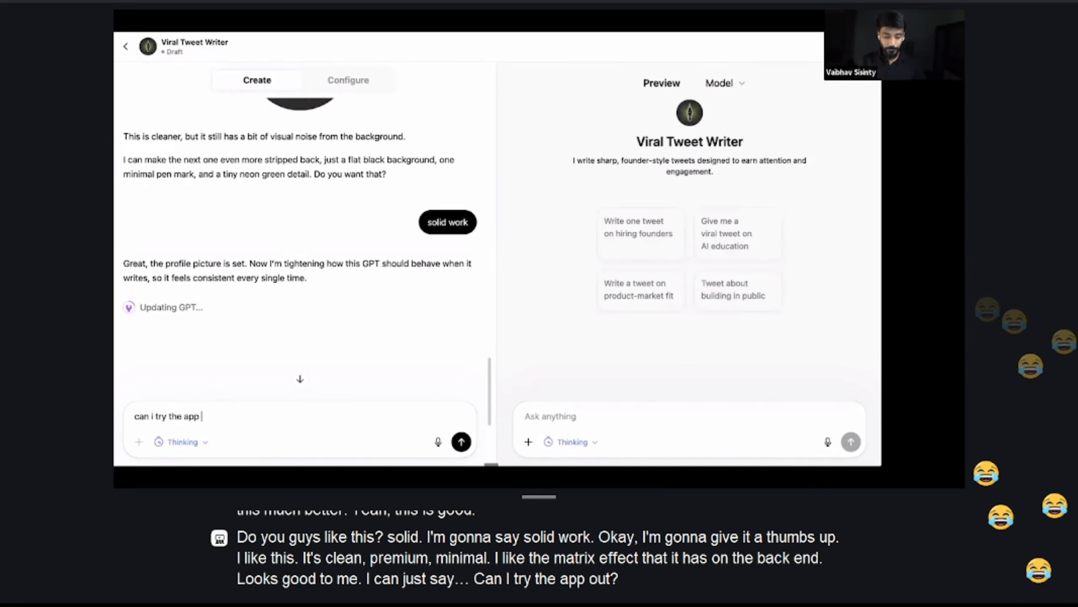
{"action": "type", "text": "out and give u fee"}
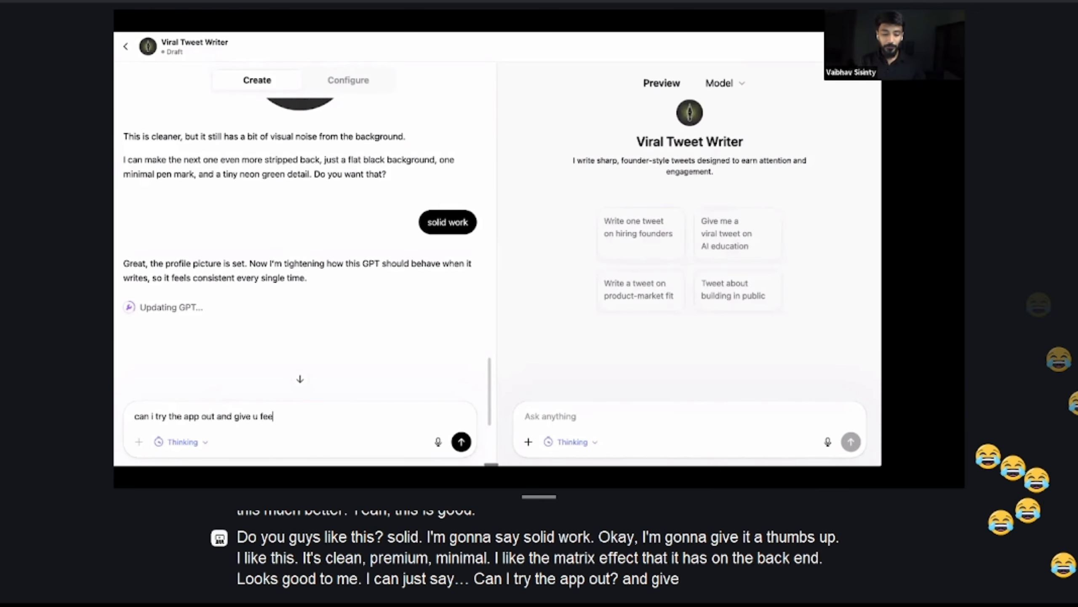
{"action": "type", "text": "dbakc post that?"}
{"action": "key", "text": "Return"}
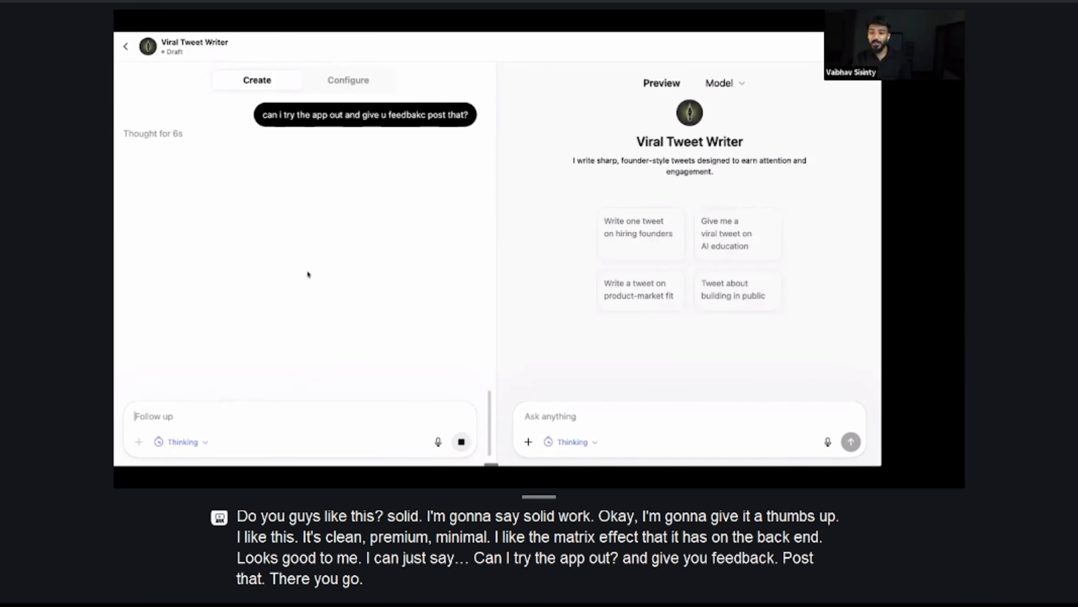
{"action": "scroll", "coordinate": [316, 278], "scroll_direction": "up", "scroll_amount": 1}
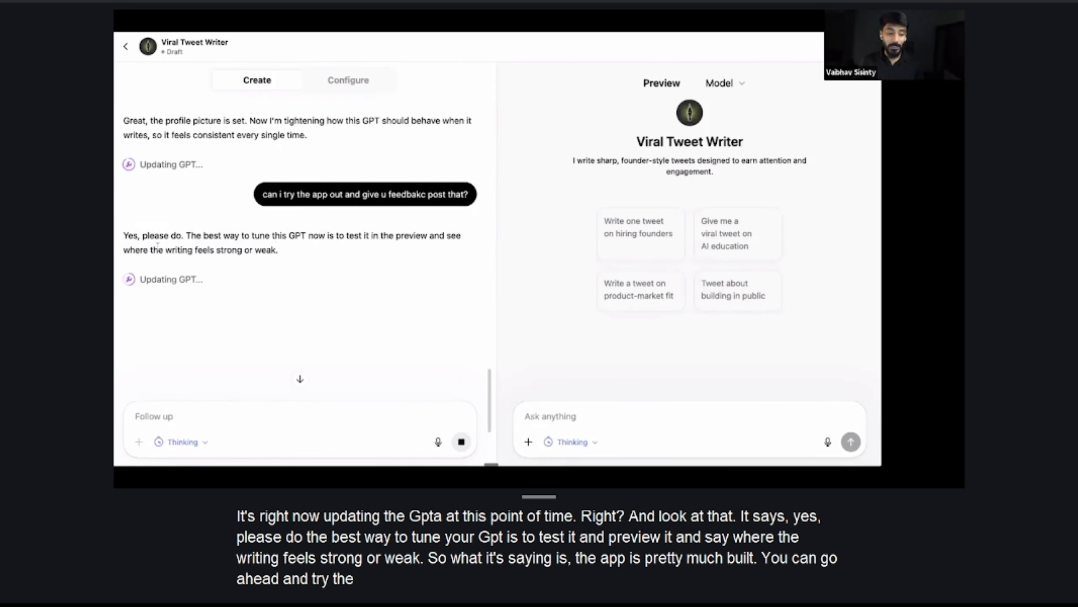
{"action": "left_click", "coordinate": [295, 383]}
{"action": "scroll", "coordinate": [289, 252], "scroll_direction": "up", "scroll_amount": 3}
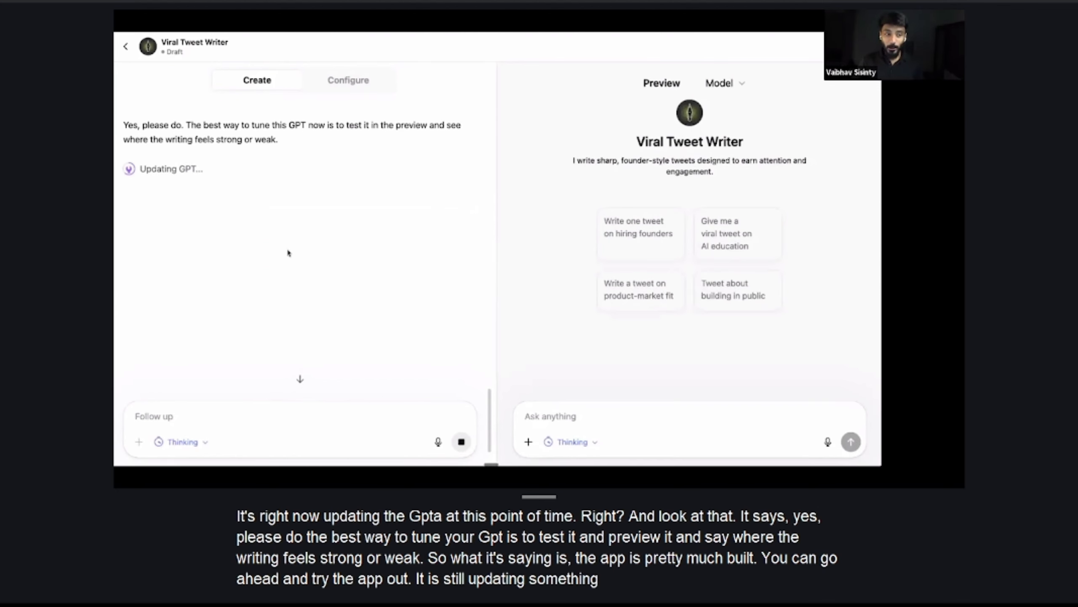
Test the GPT in the preview chat by submitting "topic : AI will take away many jobs"
{"action": "left_click", "coordinate": [521, 424]}
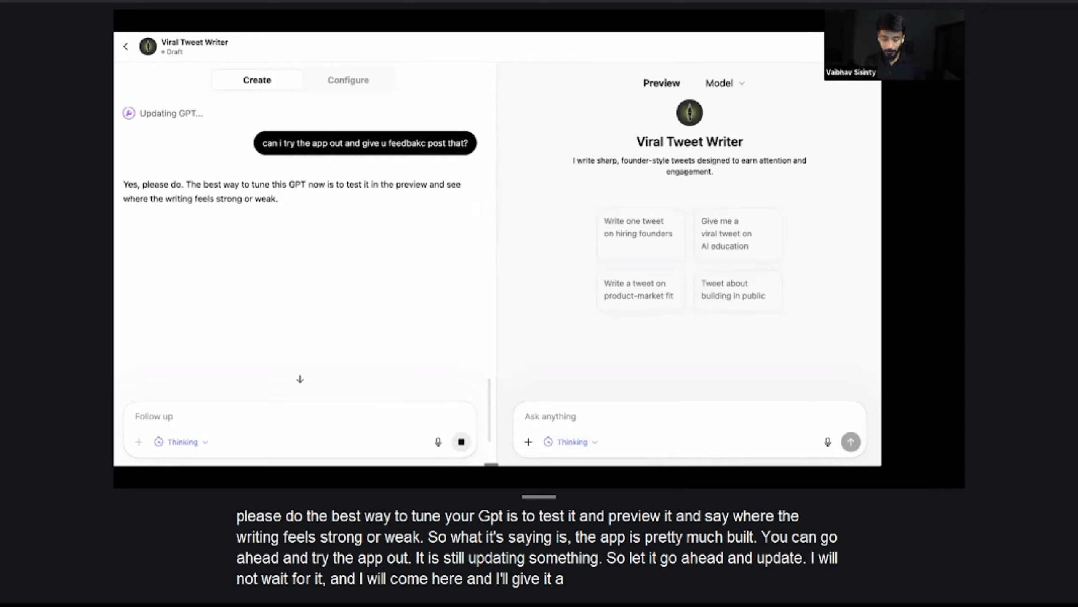
{"action": "type", "text": "topic : AI"}
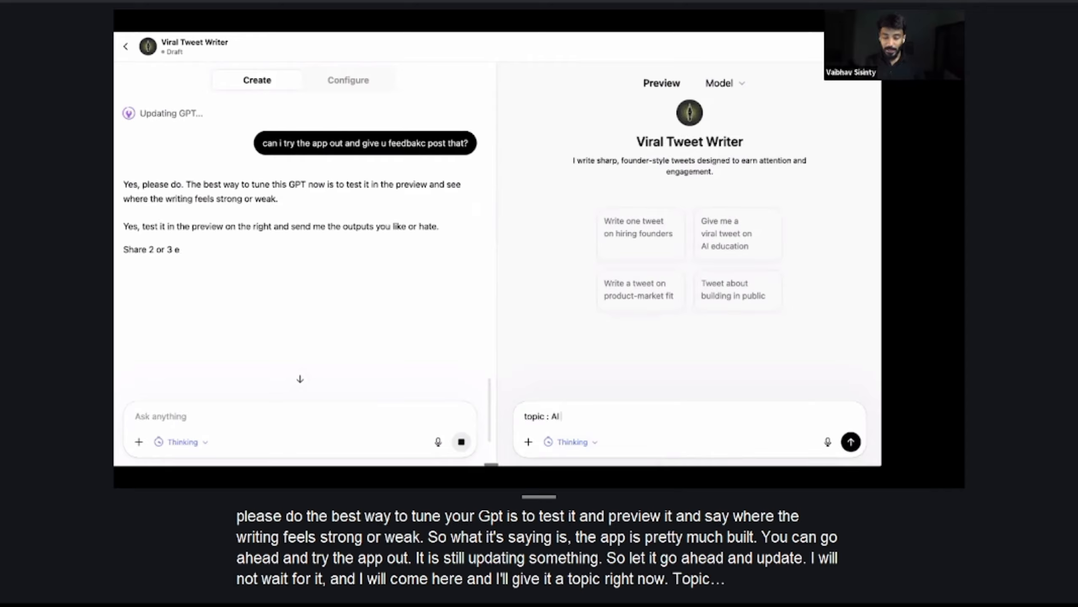
{"action": "type", "text": " will take"}
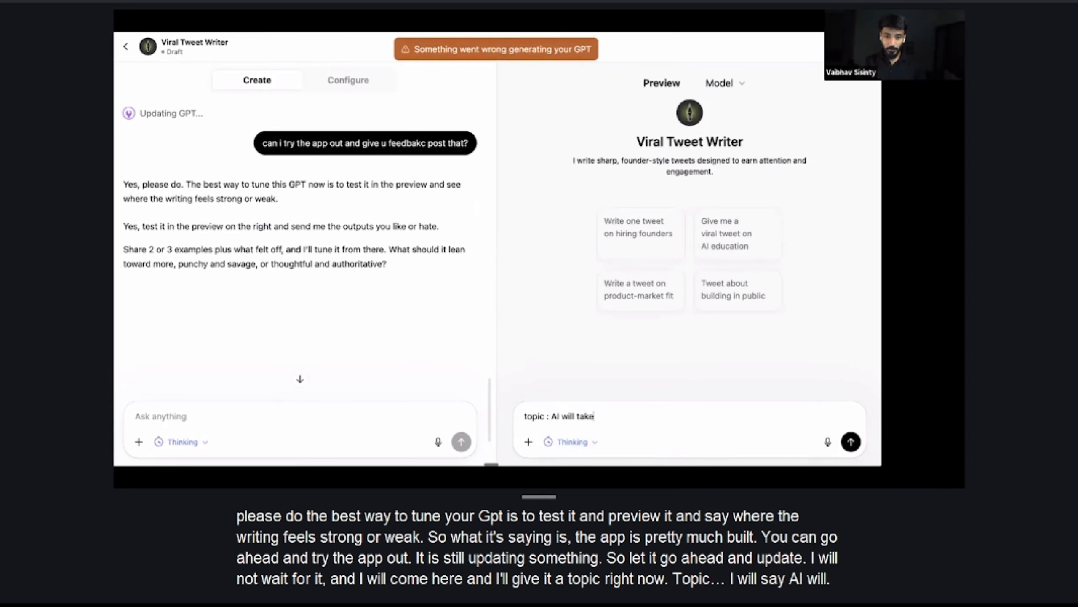
{"action": "type", "text": " away m"}
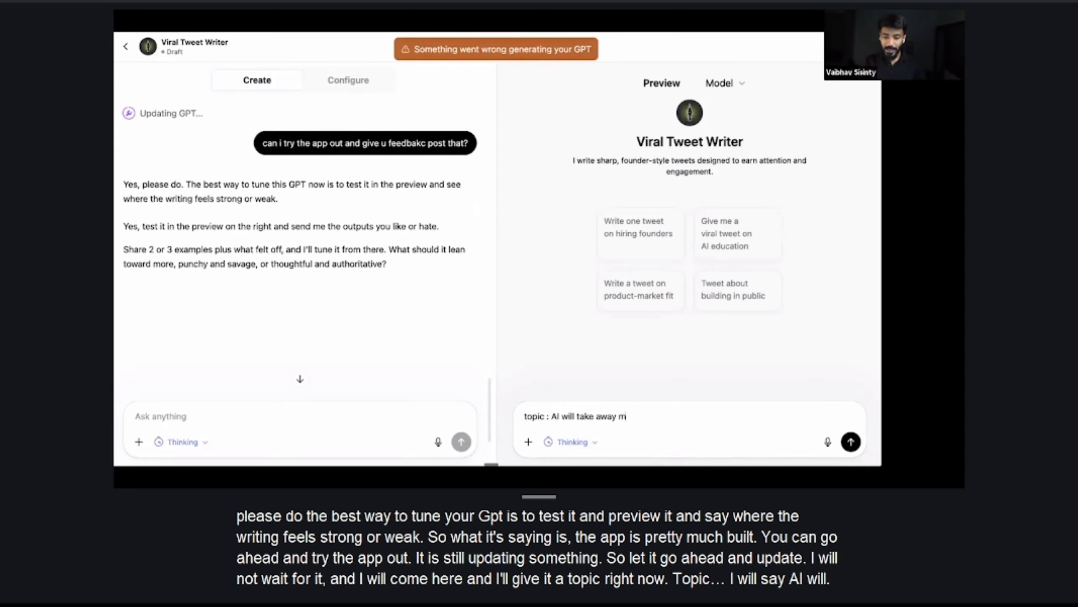
{"action": "type", "text": "any jobs"}
{"action": "key", "text": "super+a"}
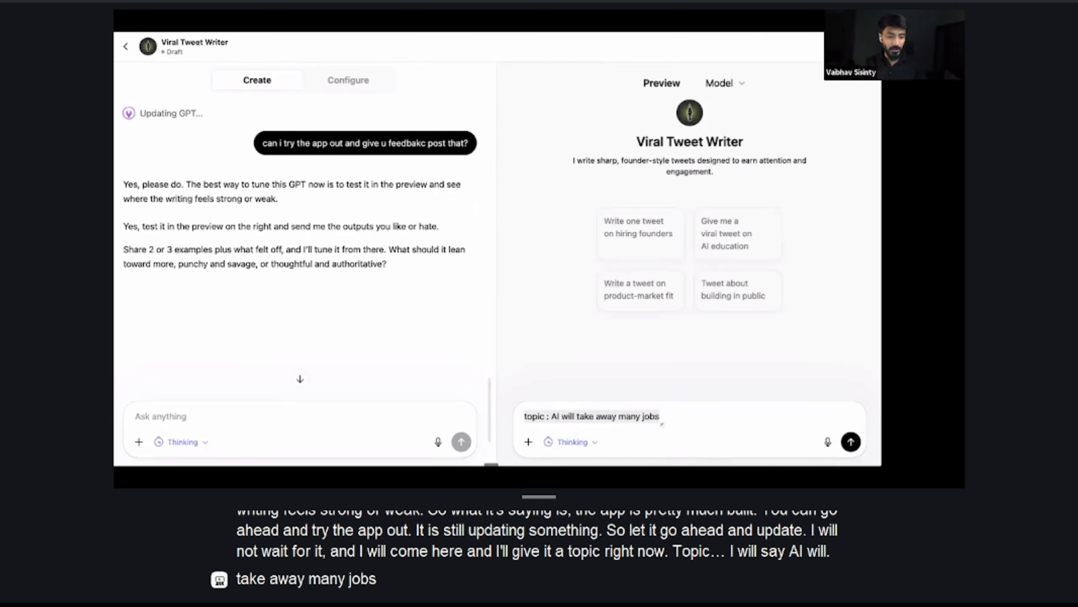
{"action": "key", "text": "Return"}
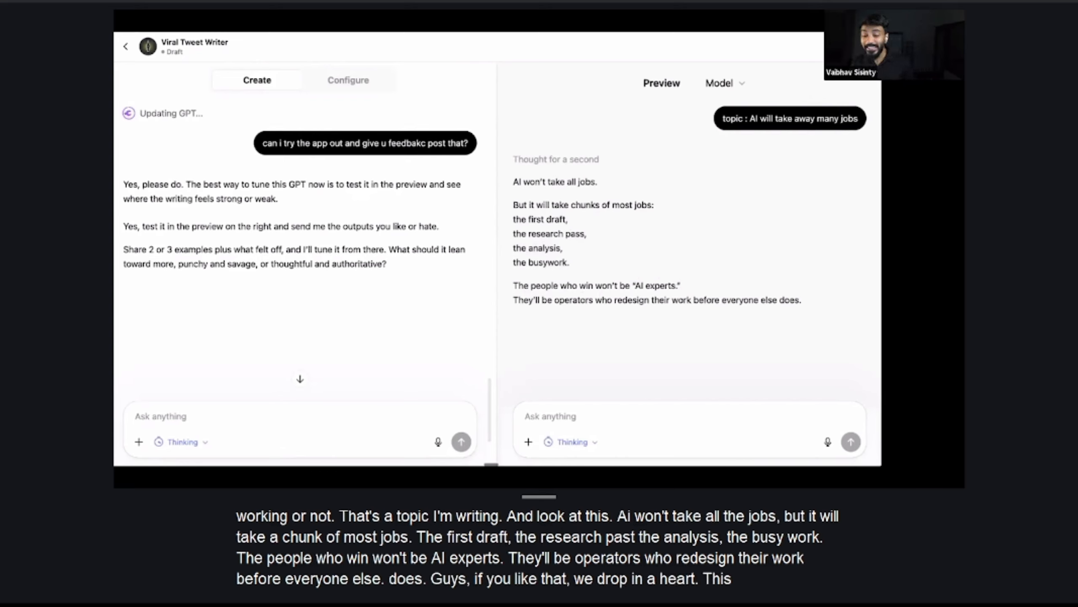
Request a second tweet on the same topic with "one more" in the preview and compare it with the first tweet
{"action": "left_click", "coordinate": [569, 424]}
{"action": "type", "text": "one more"}
{"action": "key", "text": "Return"}
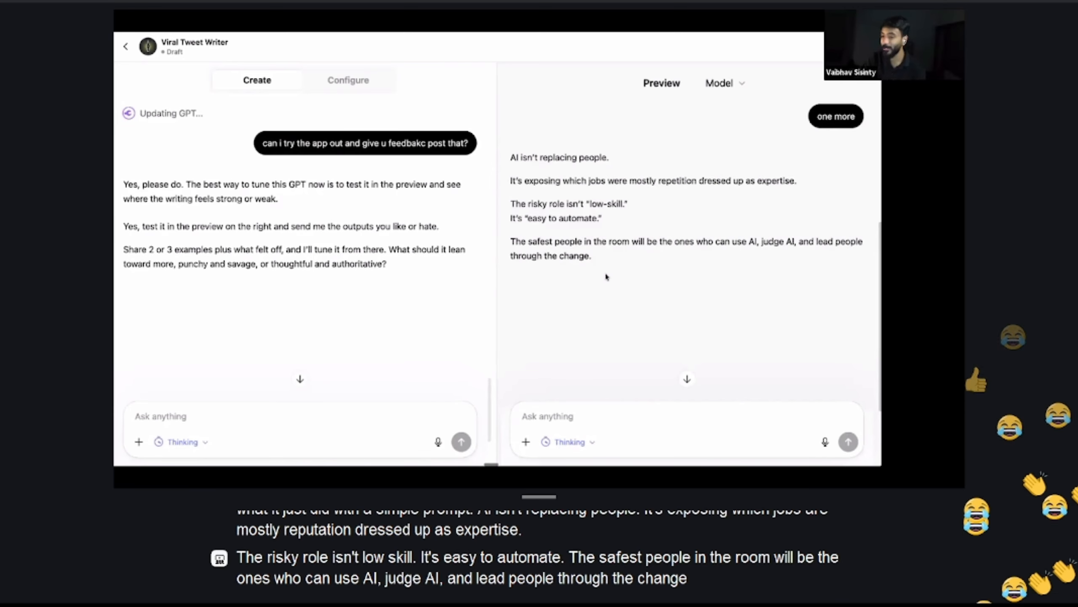
{"action": "scroll", "coordinate": [606, 276], "scroll_direction": "up", "scroll_amount": 3}
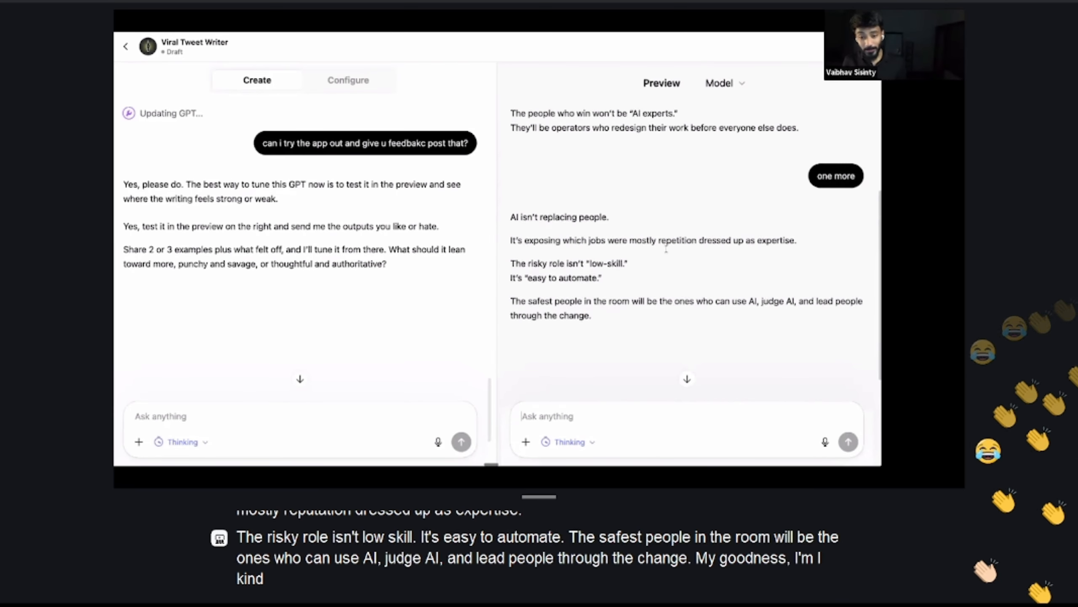
{"action": "scroll", "coordinate": [694, 245], "scroll_direction": "up", "scroll_amount": 3}
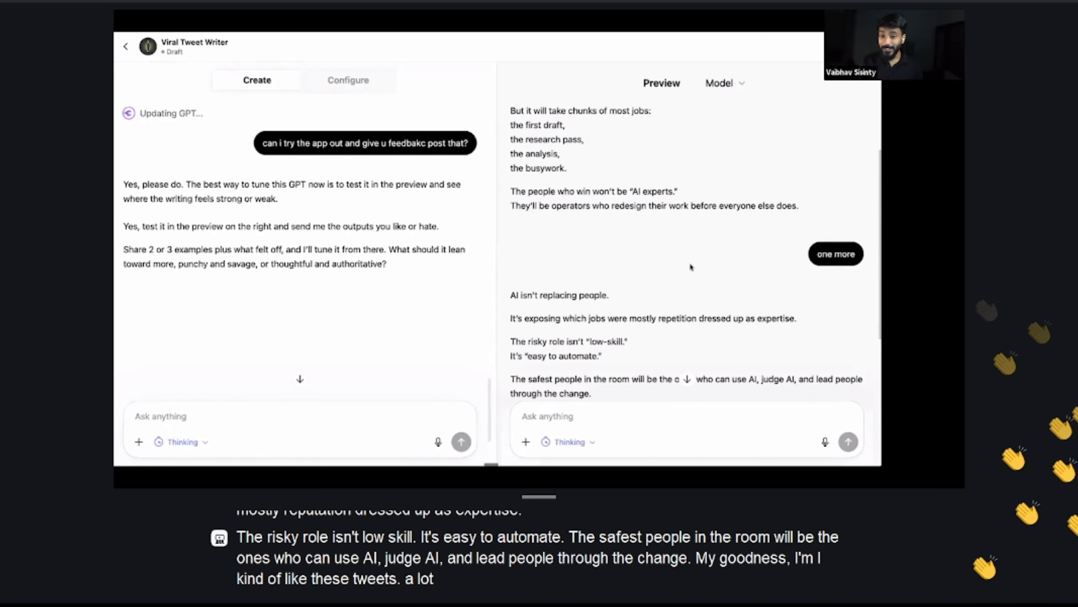
{"action": "scroll", "coordinate": [721, 307], "scroll_direction": "down", "scroll_amount": 8}
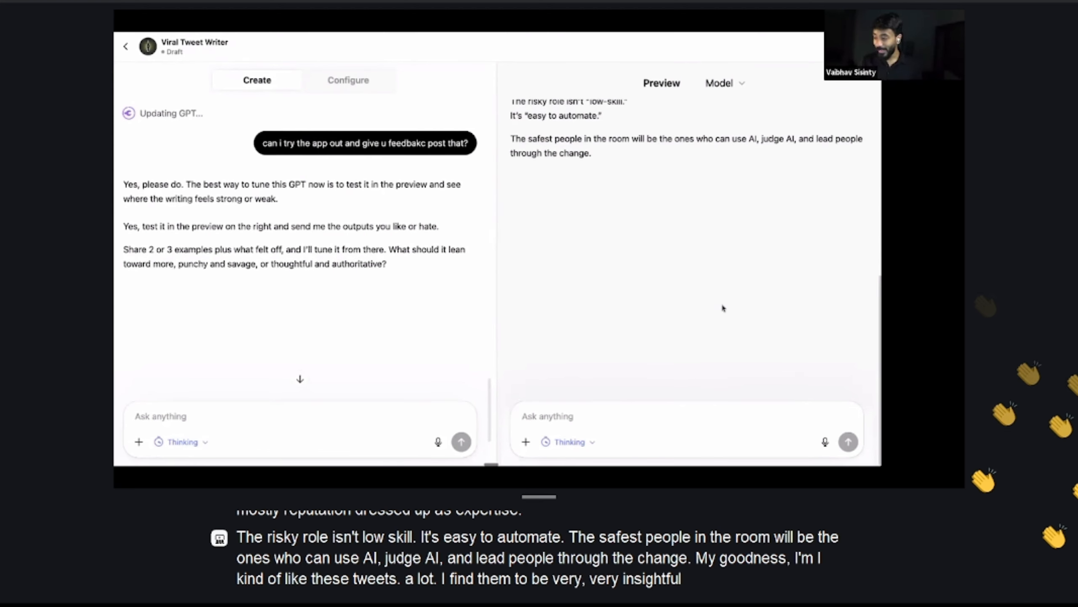
{"action": "scroll", "coordinate": [721, 307], "scroll_direction": "up", "scroll_amount": 3}
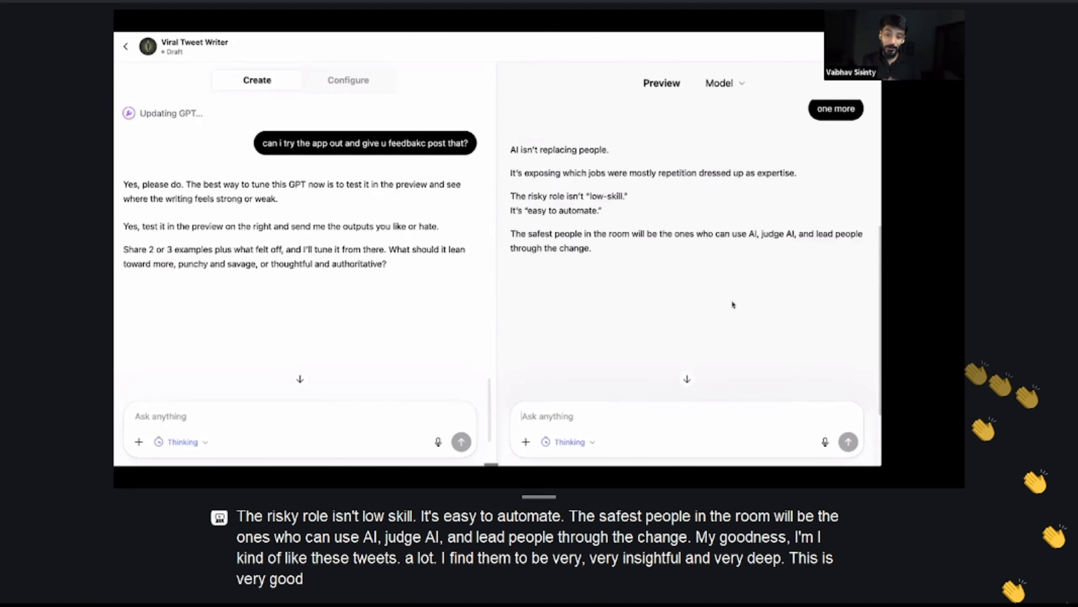
{"action": "scroll", "coordinate": [731, 301], "scroll_direction": "up", "scroll_amount": 1}
Ask the preview for a third tweet with another "one more" and highlight the phrase about the upside while reading it
{"action": "left_click", "coordinate": [597, 415]}
{"action": "type", "text": "one more"}
{"action": "key", "text": "Return"}
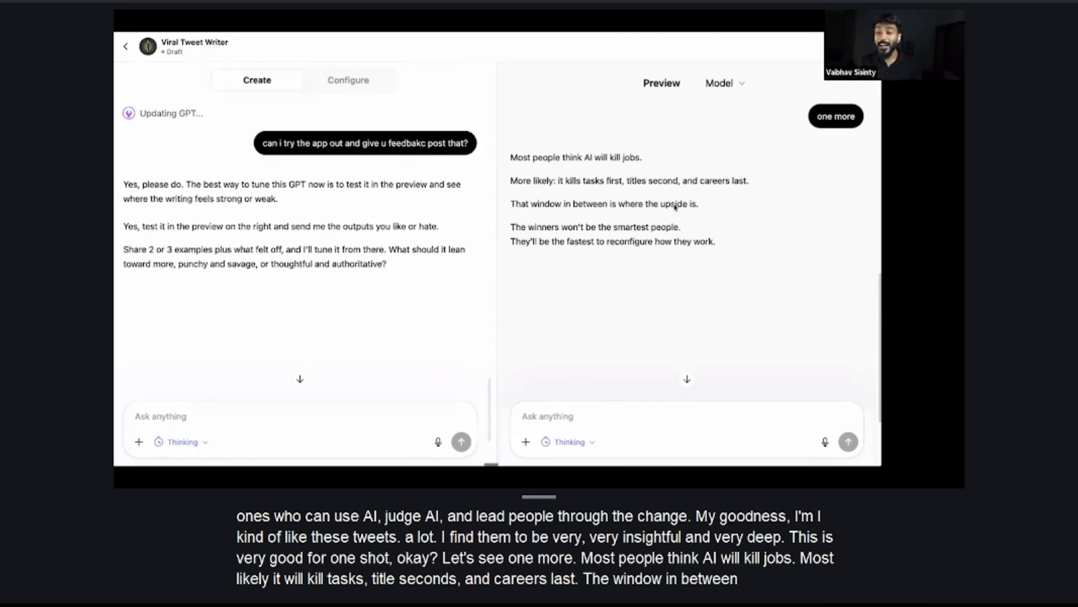
{"action": "left_click_drag", "start_coordinate": [630, 204], "coordinate": [698, 205]}
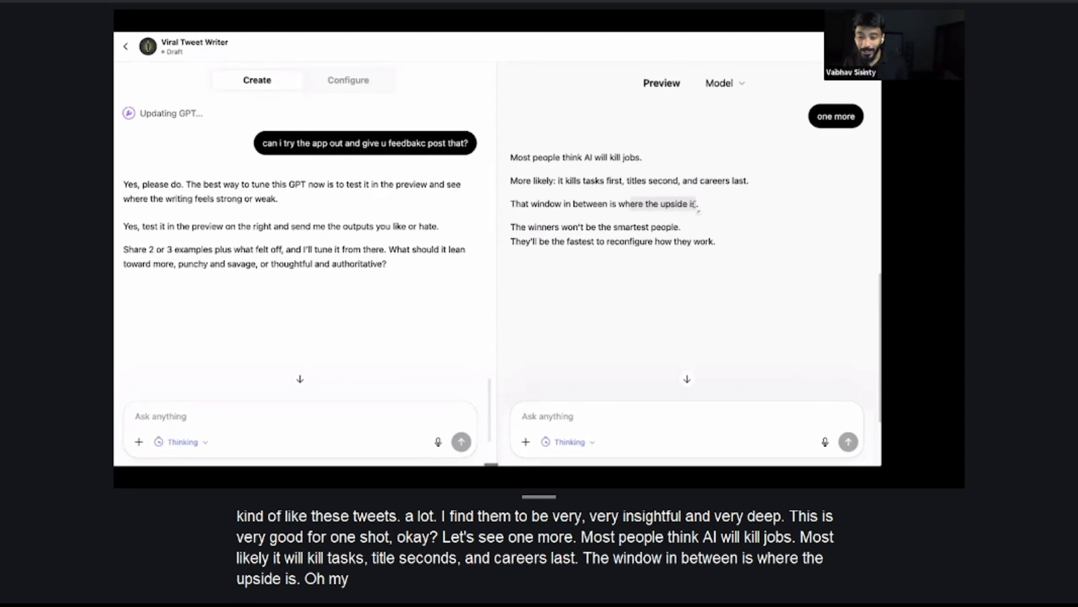
Finish reading the third tweet in the preview and review all three generated tweets against each other
{"action": "left_click_drag", "start_coordinate": [573, 228], "coordinate": [707, 224]}
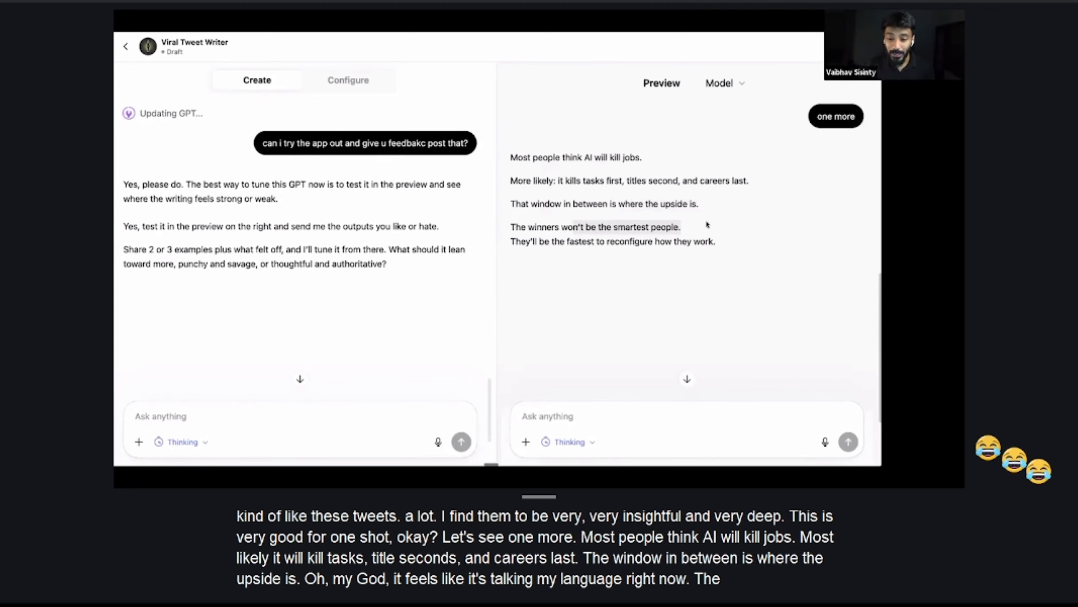
{"action": "left_click_drag", "start_coordinate": [540, 242], "coordinate": [718, 241]}
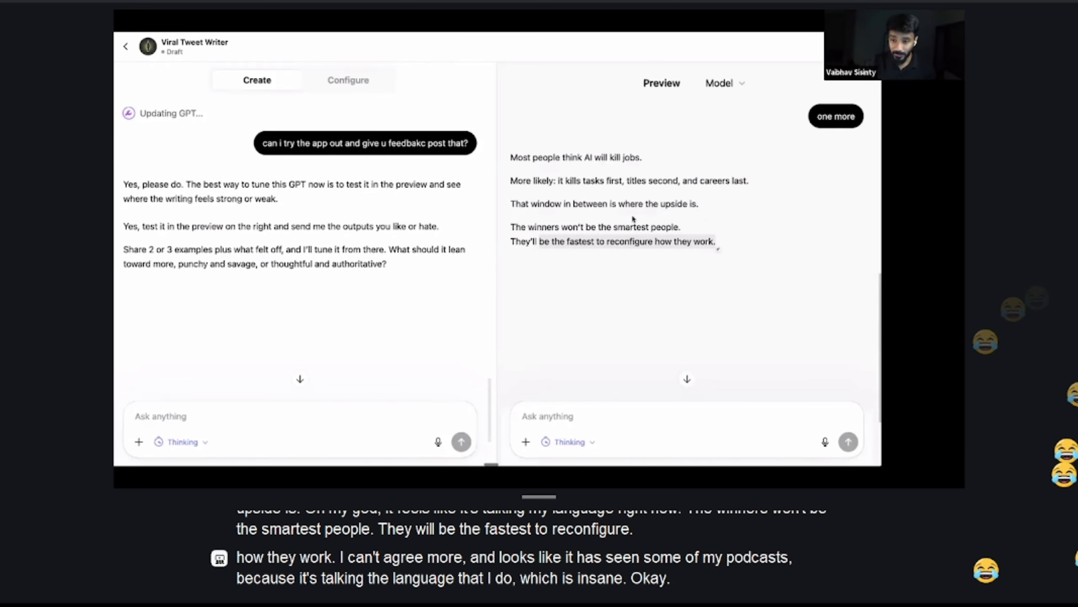
{"action": "scroll", "coordinate": [633, 218], "scroll_direction": "up", "scroll_amount": 10}
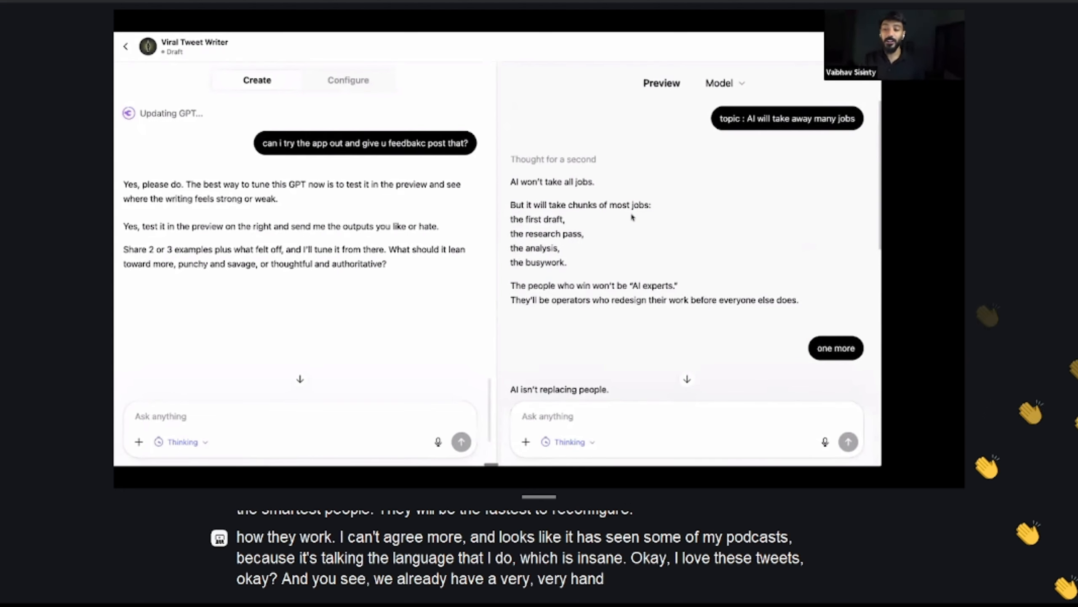
{"action": "scroll", "coordinate": [633, 218], "scroll_direction": "down", "scroll_amount": 5}
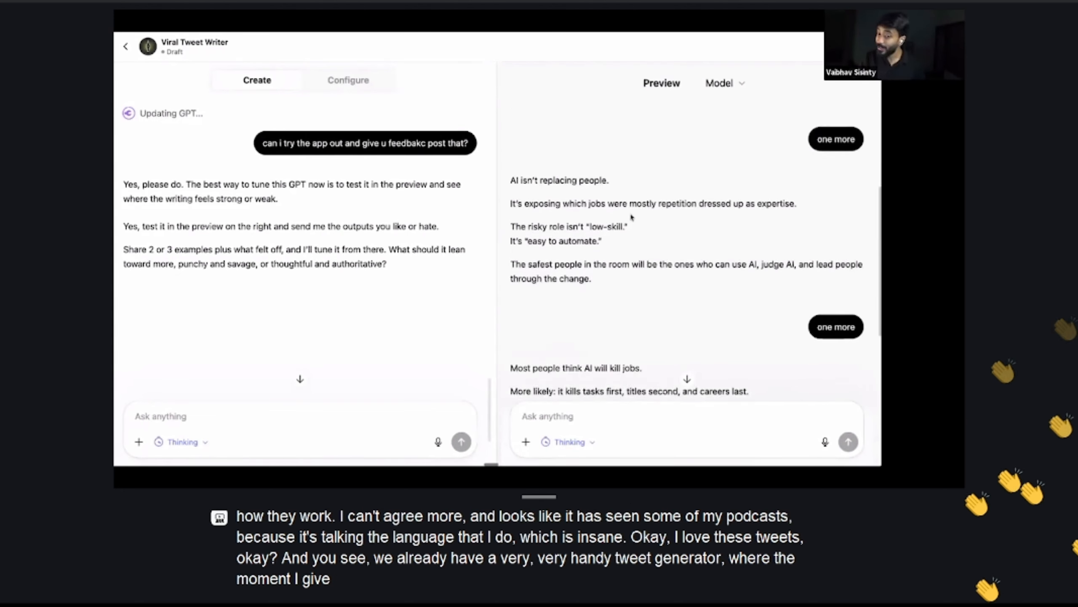
{"action": "scroll", "coordinate": [632, 217], "scroll_direction": "down", "scroll_amount": 6}
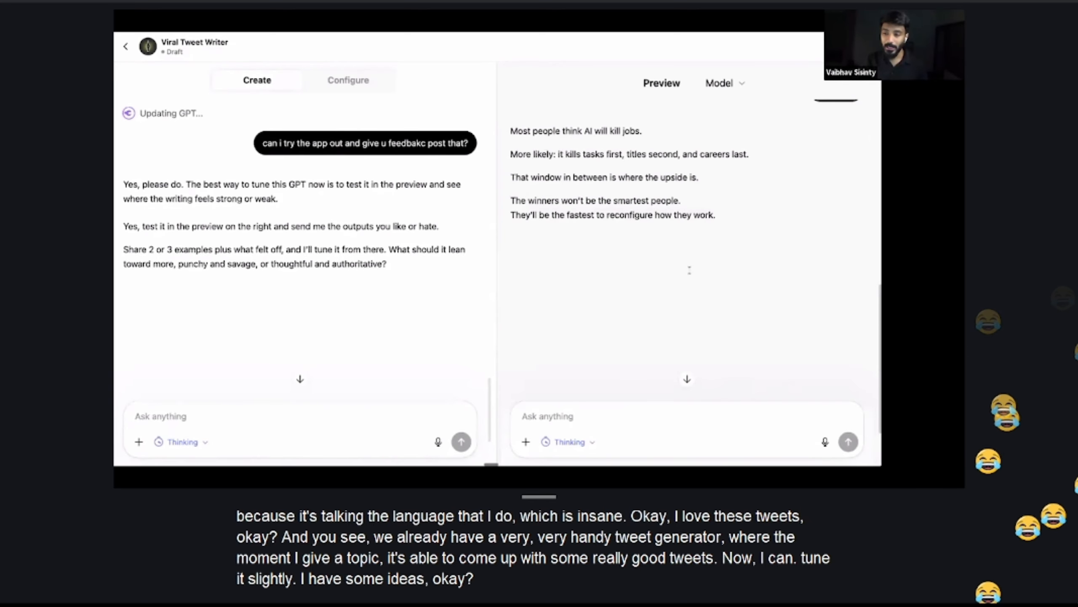
{"action": "scroll", "coordinate": [689, 270], "scroll_direction": "up", "scroll_amount": 4}
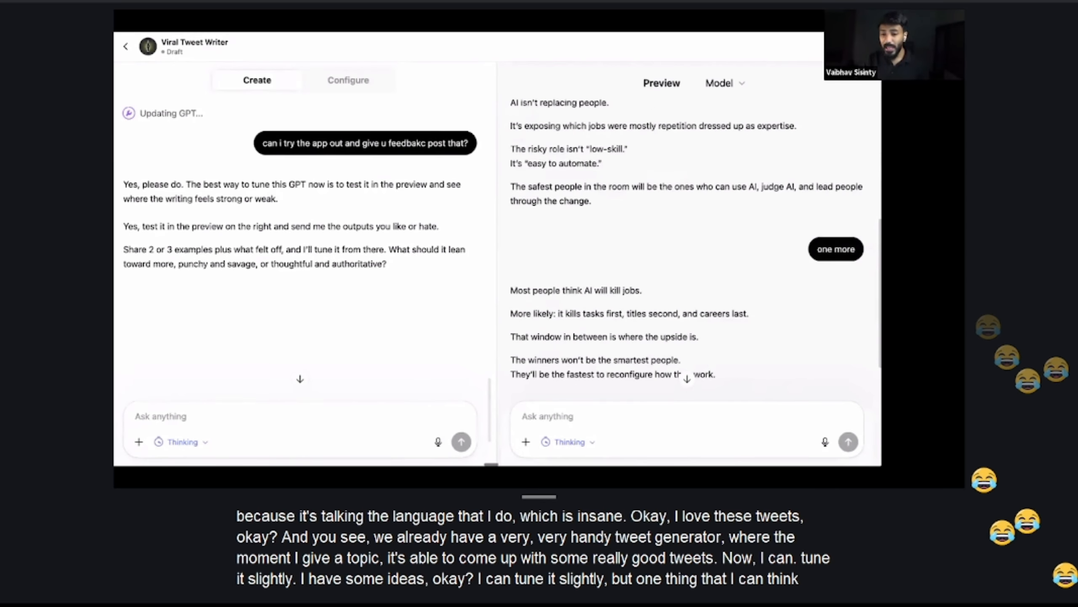
{"action": "scroll", "coordinate": [689, 270], "scroll_direction": "up", "scroll_amount": 3}
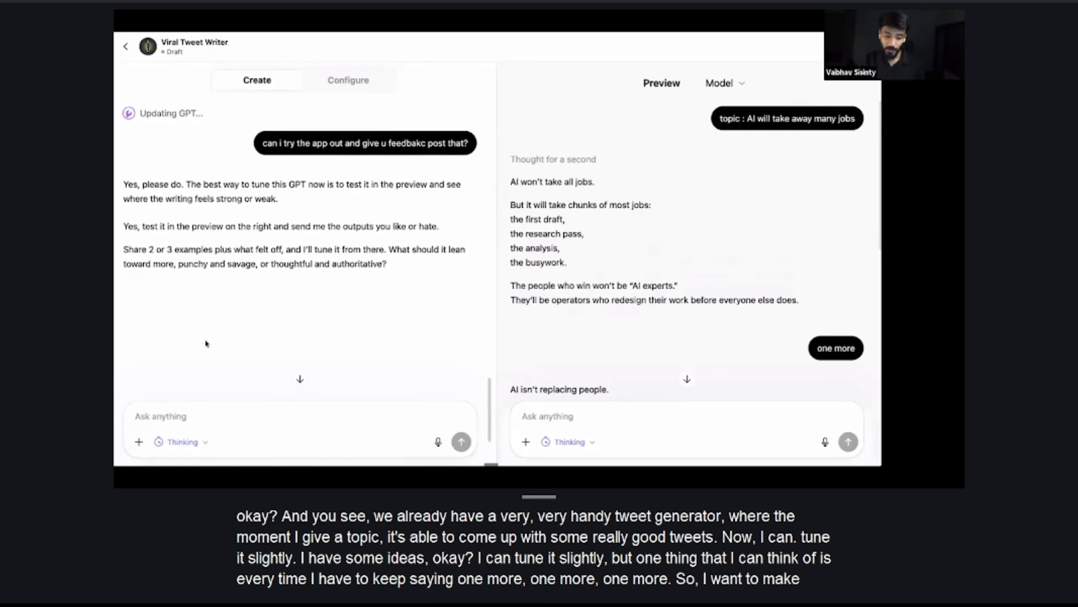
Send the builder feedback requesting 10 tweets per topic, rated 1 to 10 for viral potential, best first, plus details of the Twitter audience
{"action": "left_click", "coordinate": [182, 421]}
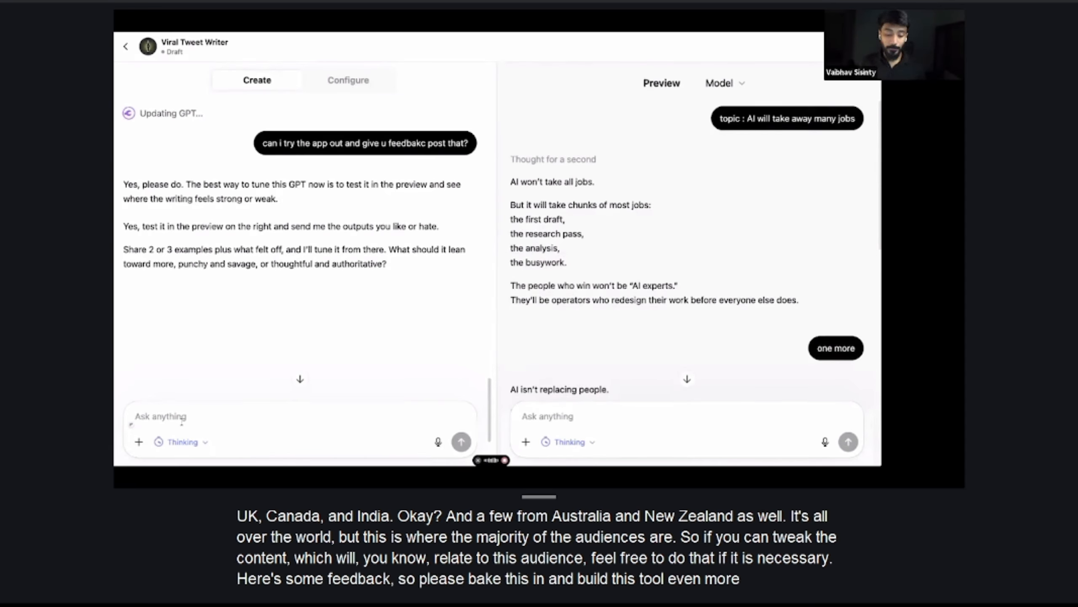
{"action": "key", "text": "ctrl+v"}
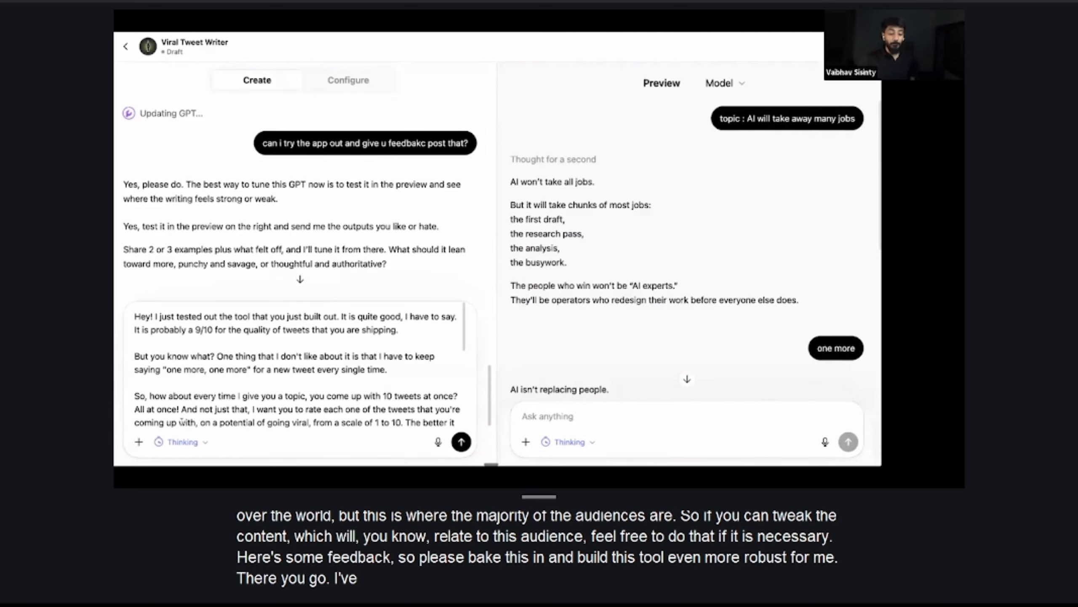
{"action": "scroll", "coordinate": [222, 386], "scroll_direction": "down", "scroll_amount": 5}
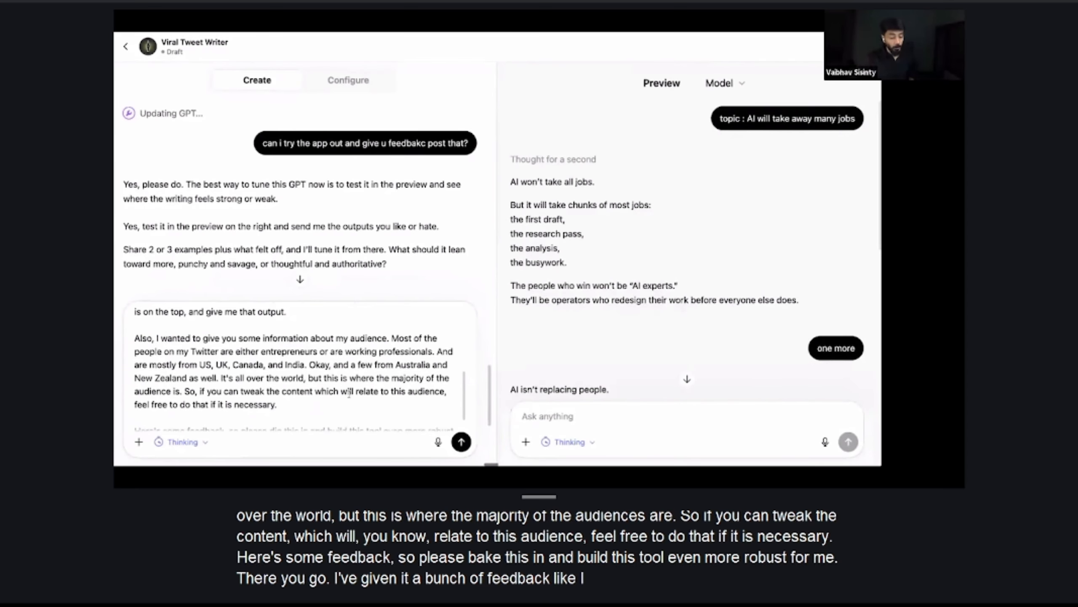
{"action": "key", "text": "Return"}
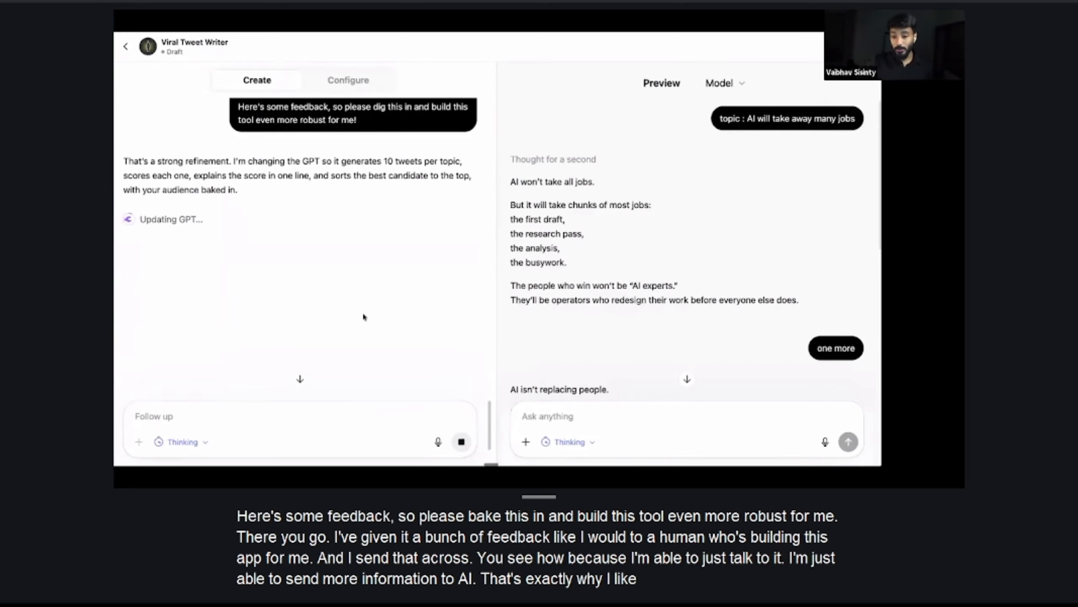
{"action": "scroll", "coordinate": [676, 251], "scroll_direction": "down", "scroll_amount": 10}
{"action": "scroll", "coordinate": [693, 223], "scroll_direction": "up", "scroll_amount": 10}
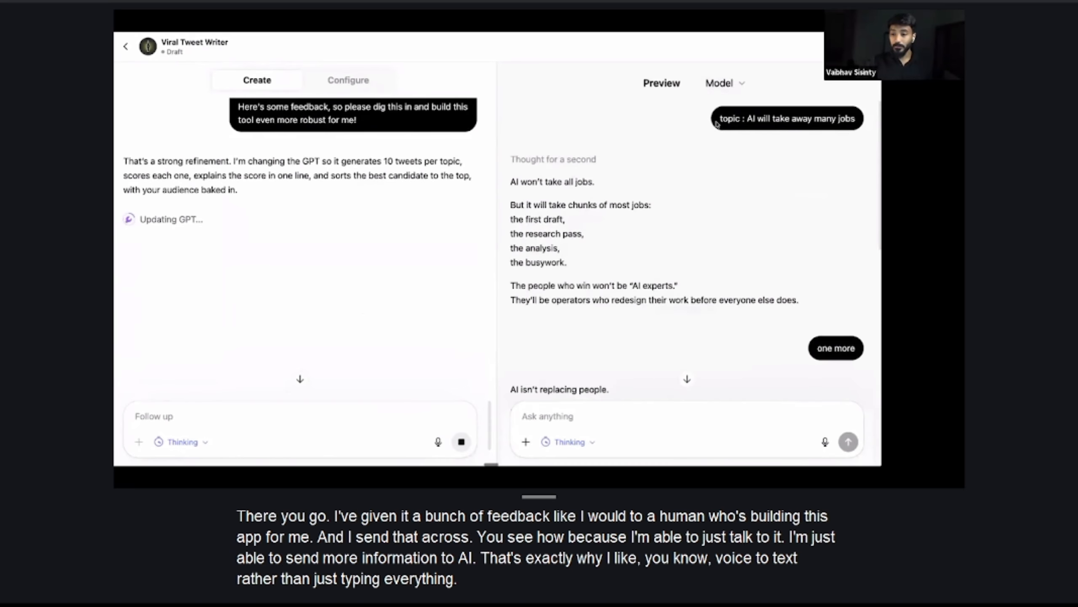
Copy the prompt "topic : AI will take away many jobs" from the preview chat for reuse
{"action": "left_click_drag", "start_coordinate": [716, 123], "coordinate": [856, 119]}
{"action": "key", "text": "ctrl+c"}
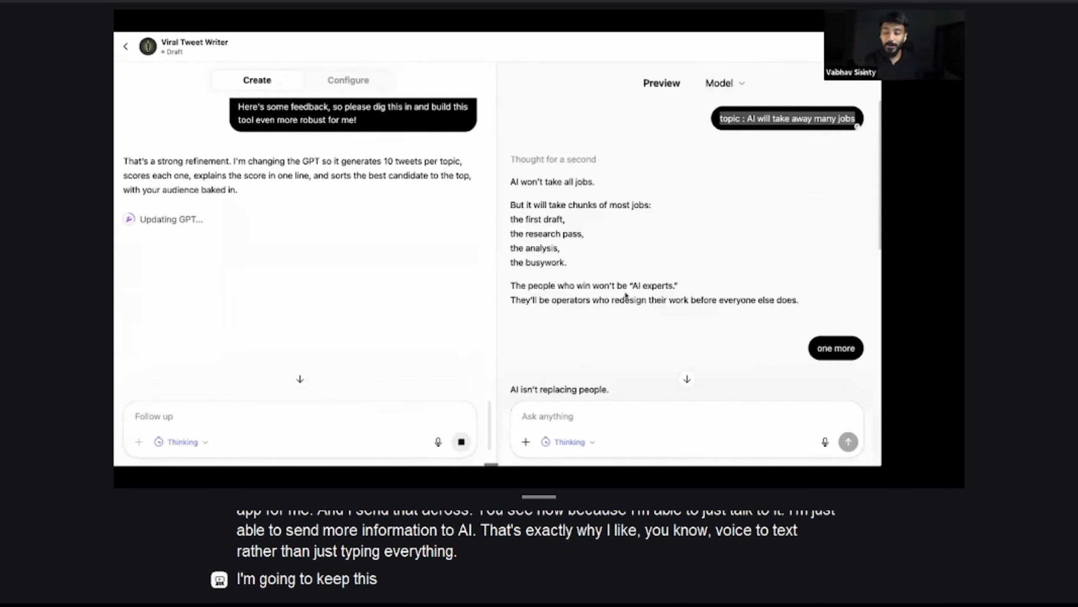
{"action": "left_click_drag", "start_coordinate": [626, 298], "coordinate": [628, 288]}
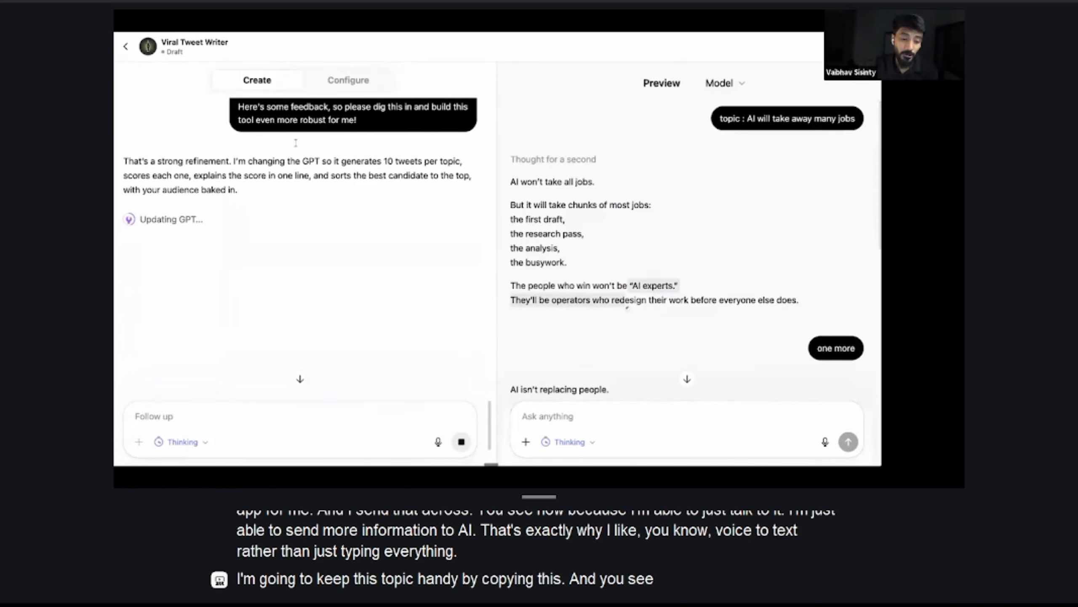
Read the builder's summary of the changes it made to the GPT and its follow-up question on tweet style
{"action": "left_click_drag", "start_coordinate": [234, 161], "coordinate": [240, 193]}
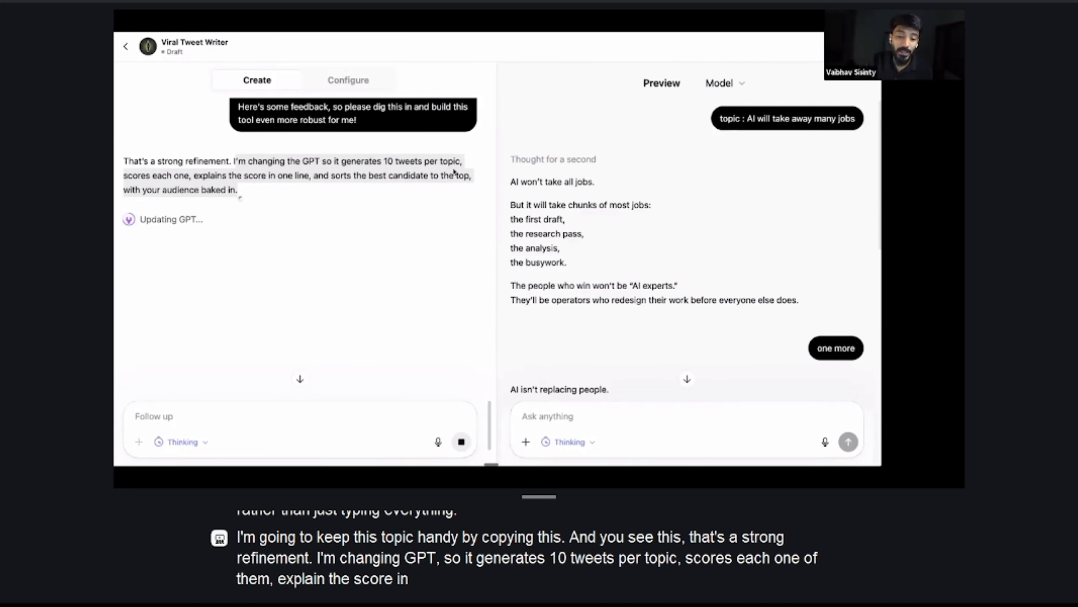
{"action": "left_click", "coordinate": [198, 234]}
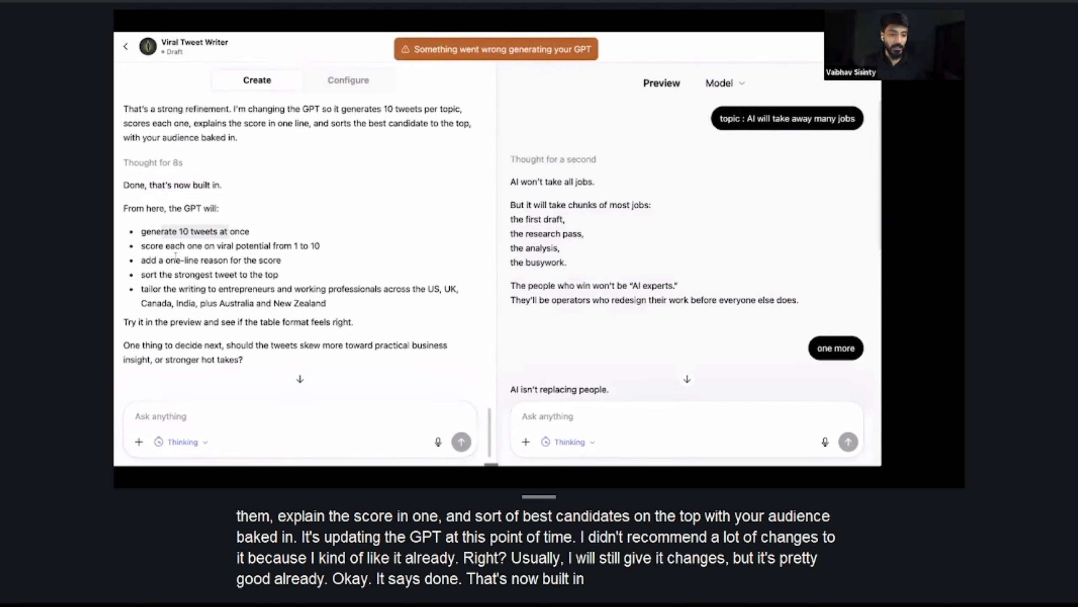
{"action": "left_click_drag", "start_coordinate": [147, 247], "coordinate": [326, 246]}
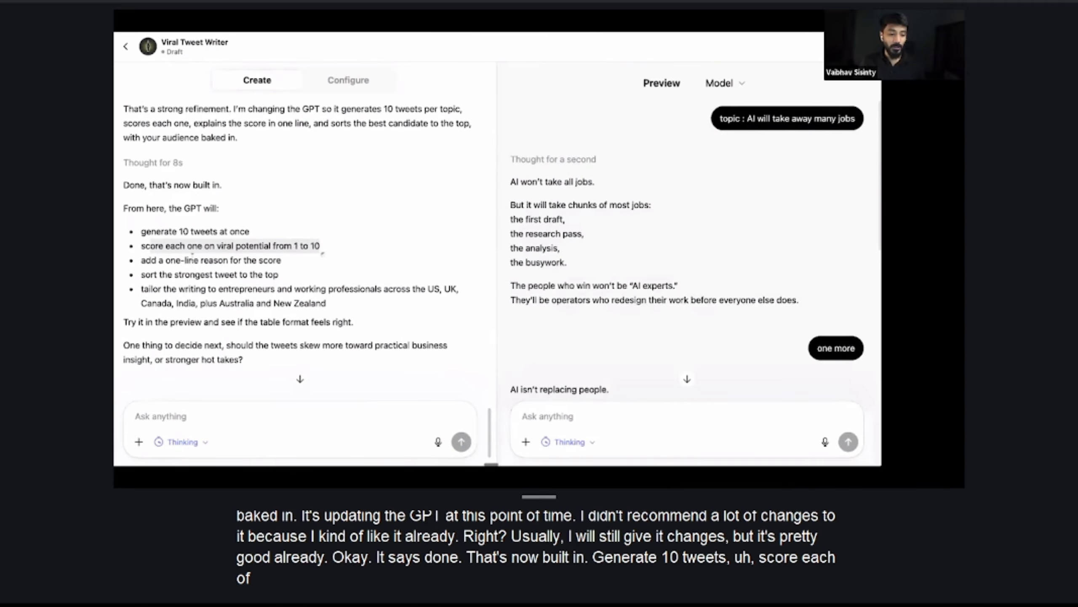
{"action": "left_click_drag", "start_coordinate": [158, 260], "coordinate": [293, 275]}
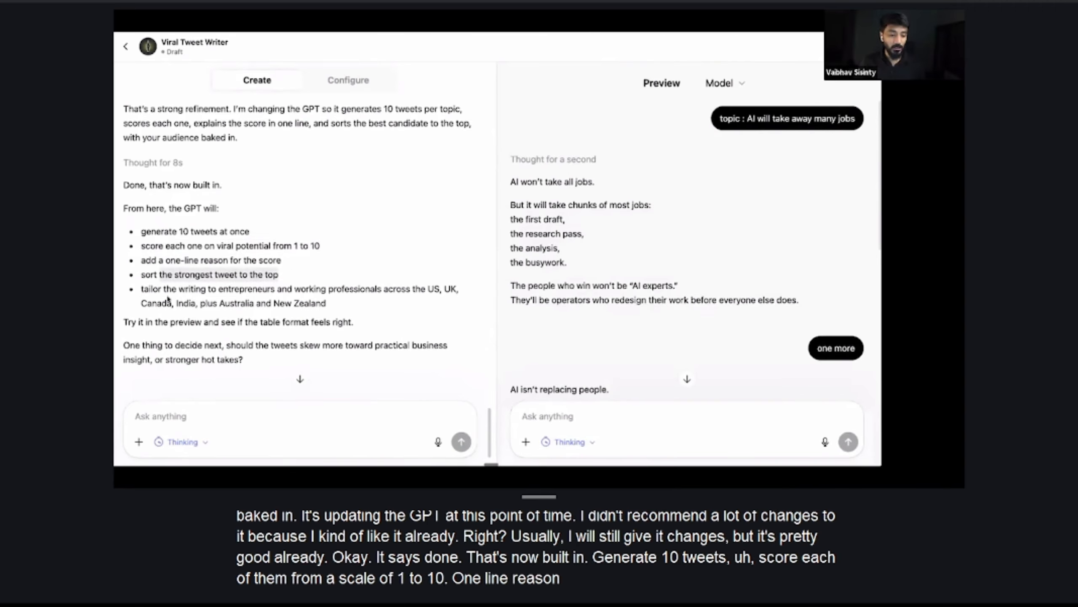
{"action": "left_click_drag", "start_coordinate": [163, 289], "coordinate": [329, 305]}
{"action": "left_click_drag", "start_coordinate": [136, 318], "coordinate": [340, 319]}
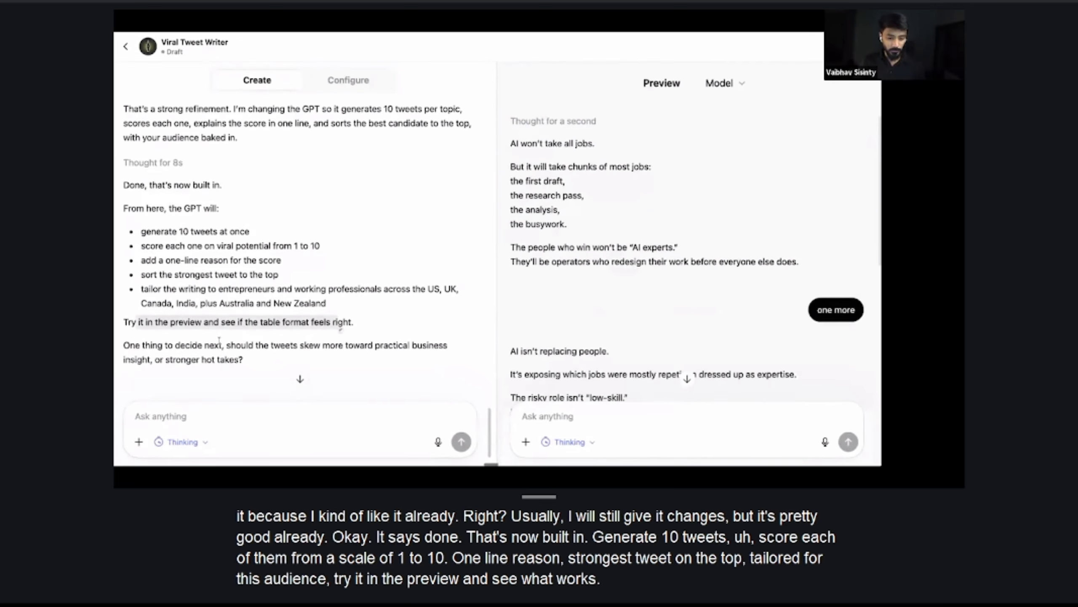
{"action": "left_click_drag", "start_coordinate": [221, 345], "coordinate": [245, 363]}
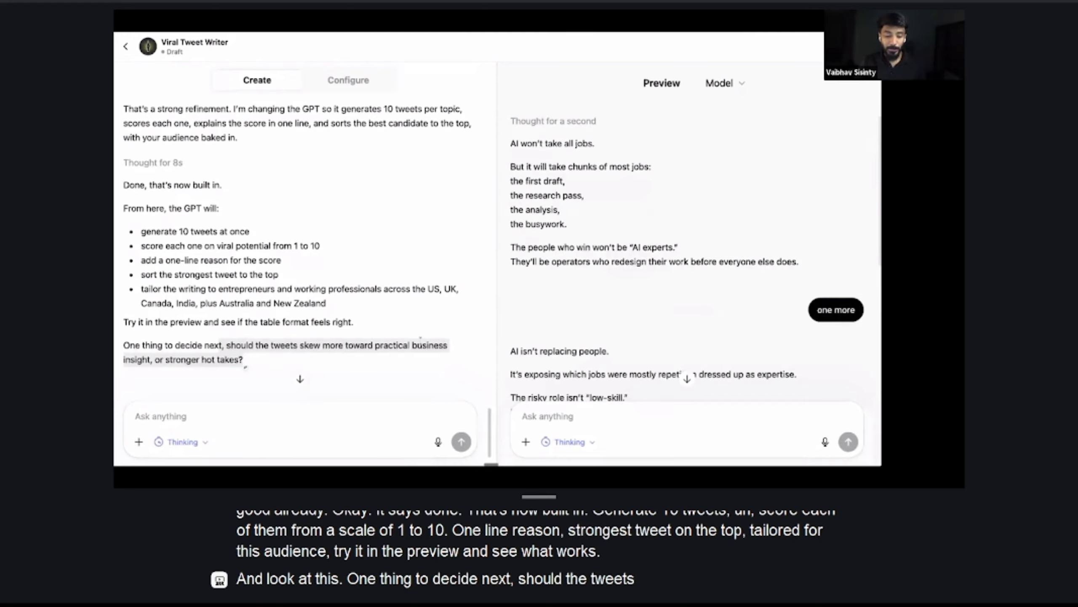
{"action": "left_click", "coordinate": [263, 359]}
Test the updated GPT by submitting "topic : AI will take away many jobs" again in the existing preview chat
{"action": "scroll", "coordinate": [635, 246], "scroll_direction": "down", "scroll_amount": 10}
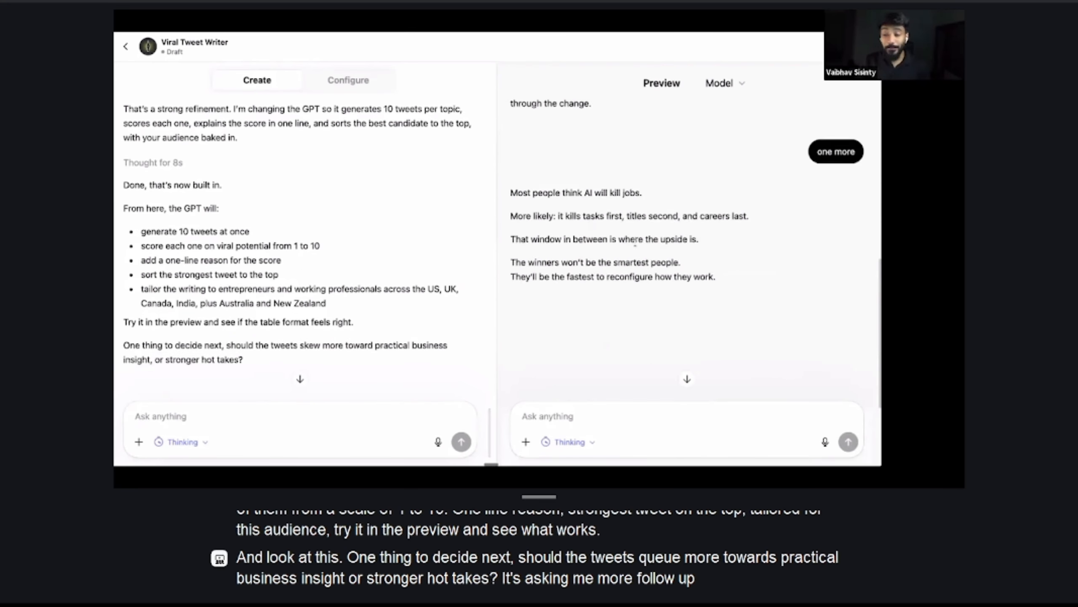
{"action": "left_click", "coordinate": [551, 415]}
{"action": "key", "text": "ctrl+v"}
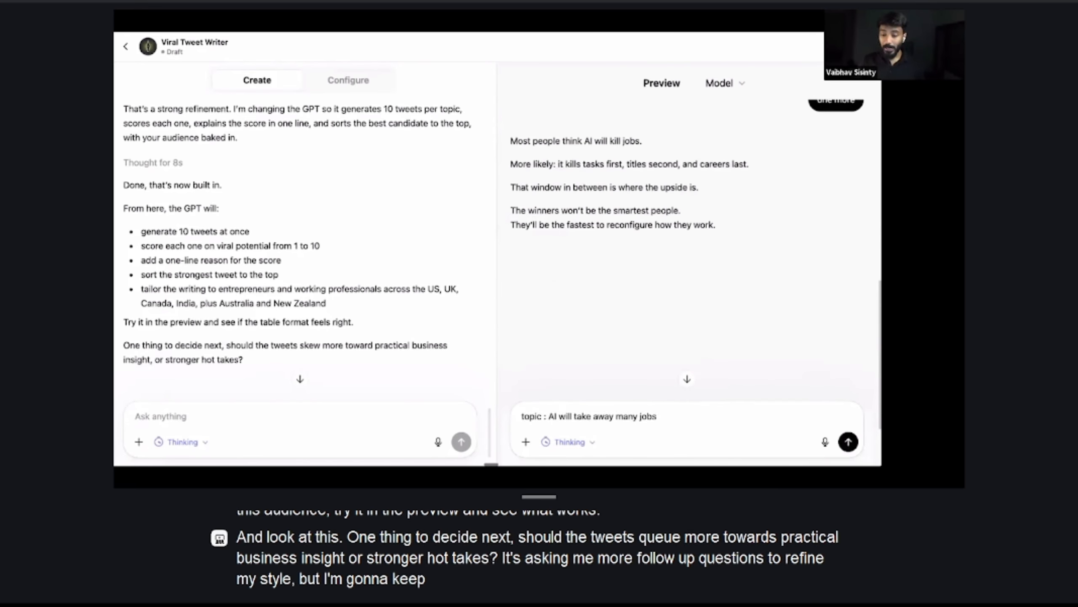
{"action": "key", "text": "Return"}
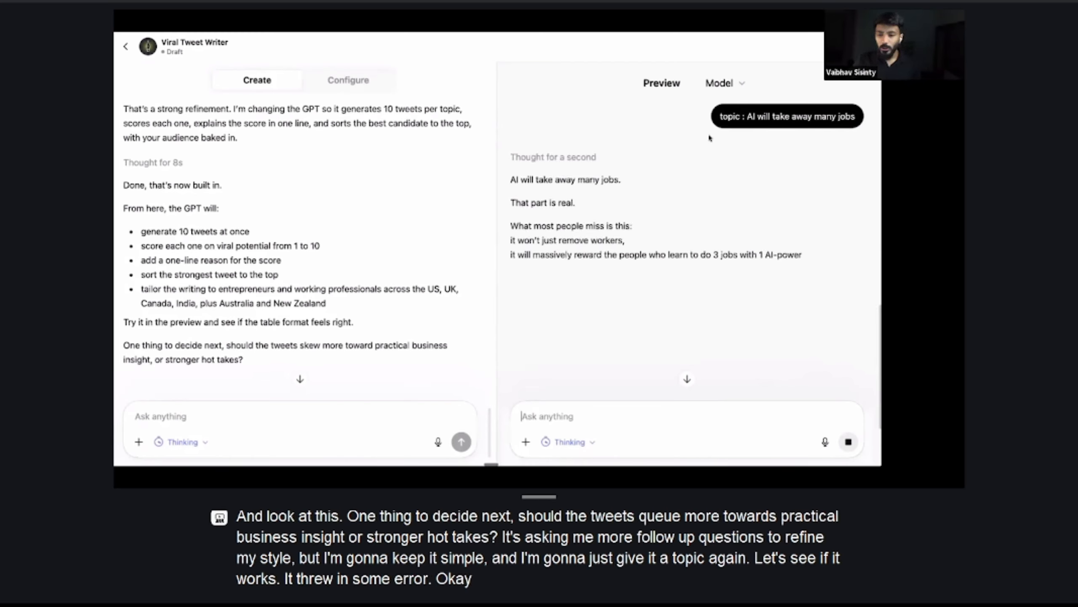
Restart the preview chat and submit "topic : AI will take away many jobs" in the fresh conversation
{"action": "left_click", "coordinate": [690, 84]}
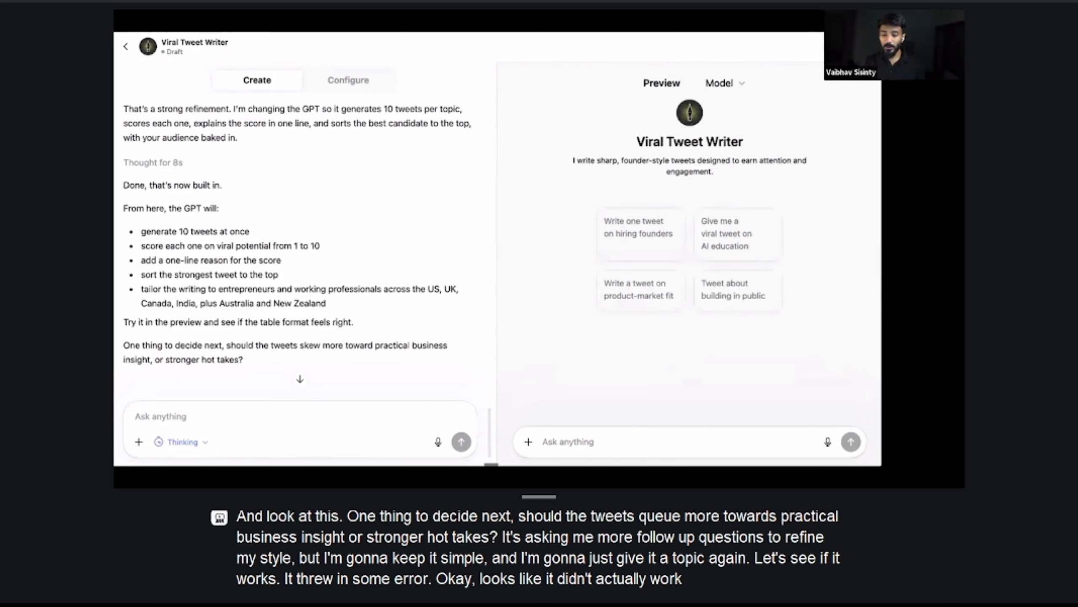
{"action": "key", "text": "super+v"}
{"action": "key", "text": "Return"}
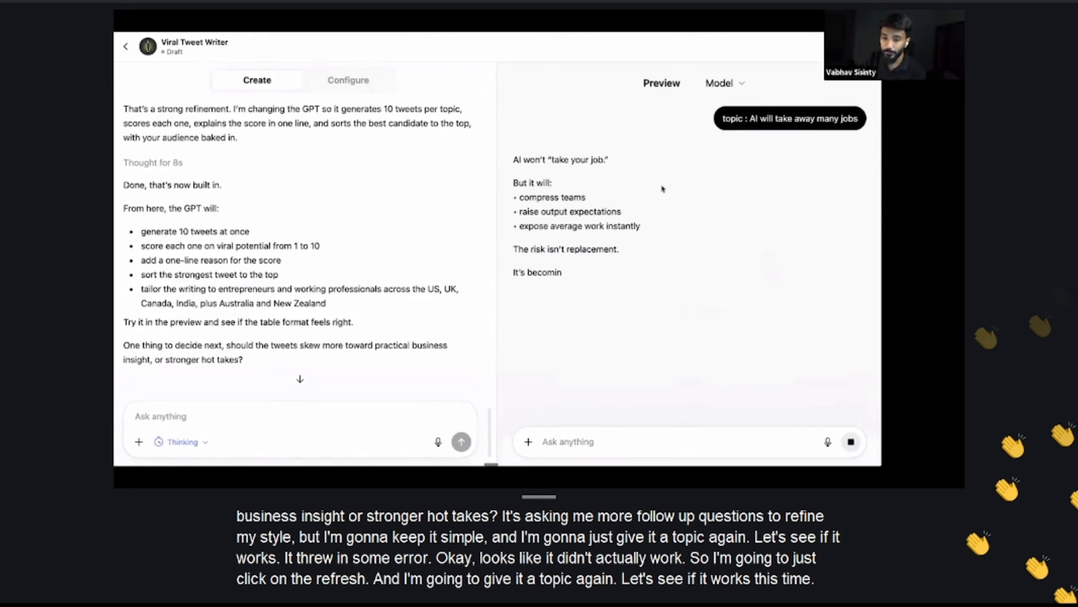
Report the problem to the builder with the message "i tried and its still coming up with 1 tweet. can u check pls"
{"action": "scroll", "coordinate": [389, 298], "scroll_direction": "down", "scroll_amount": 2}
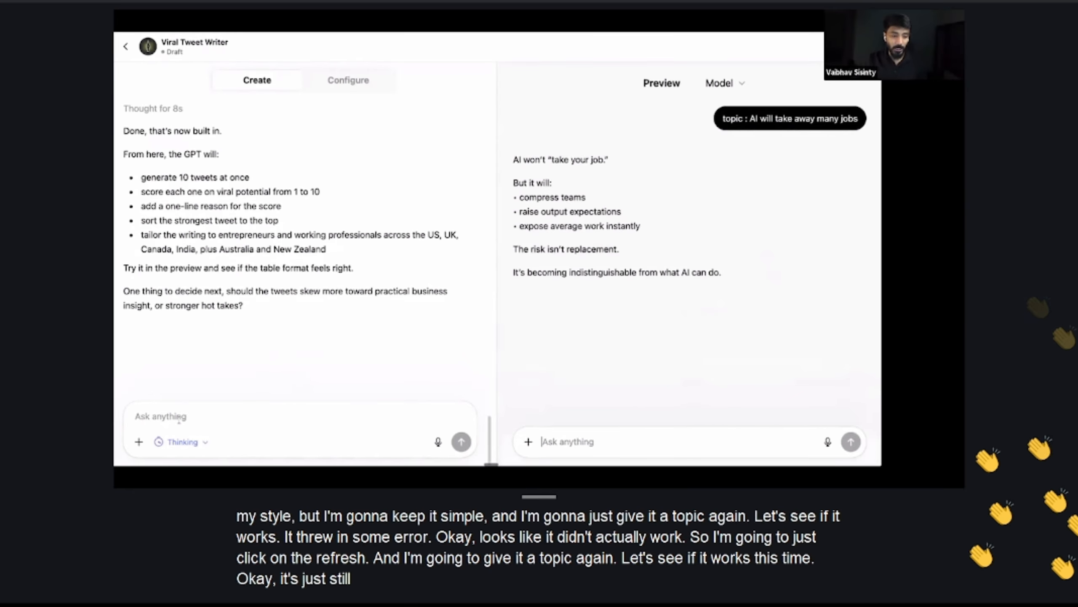
{"action": "left_click", "coordinate": [177, 417]}
{"action": "type", "text": "i"}
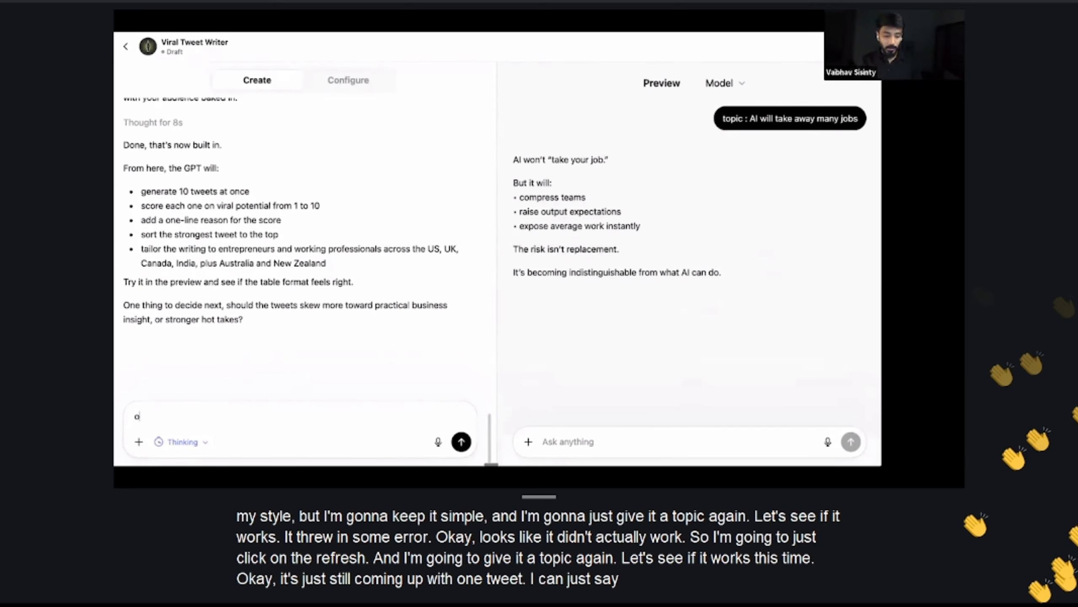
{"action": "type", "text": " tried and "}
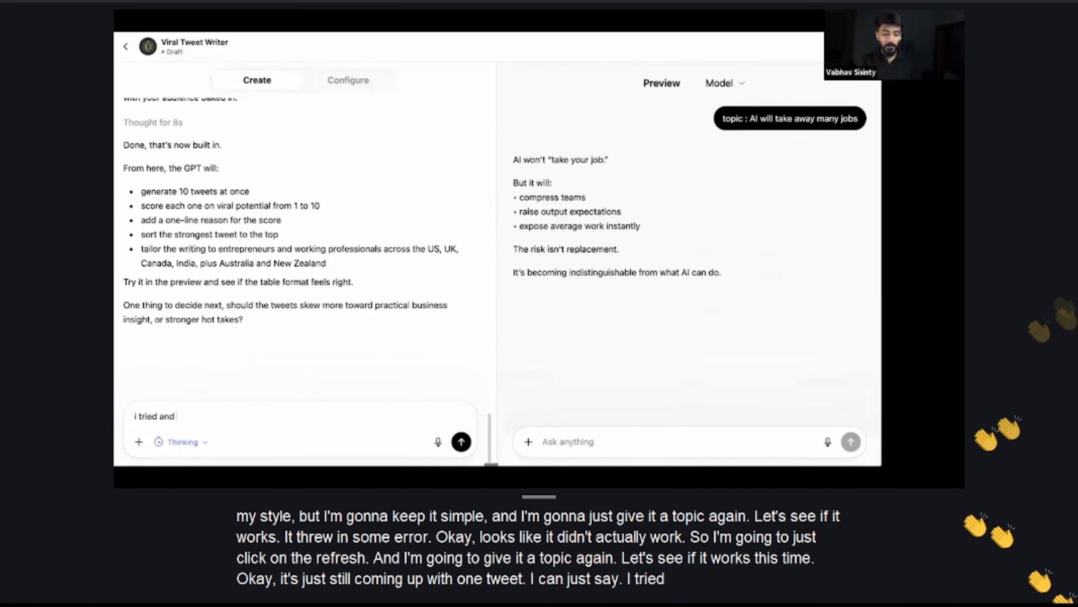
{"action": "type", "text": "its still coming up with 1 tweet. can"}
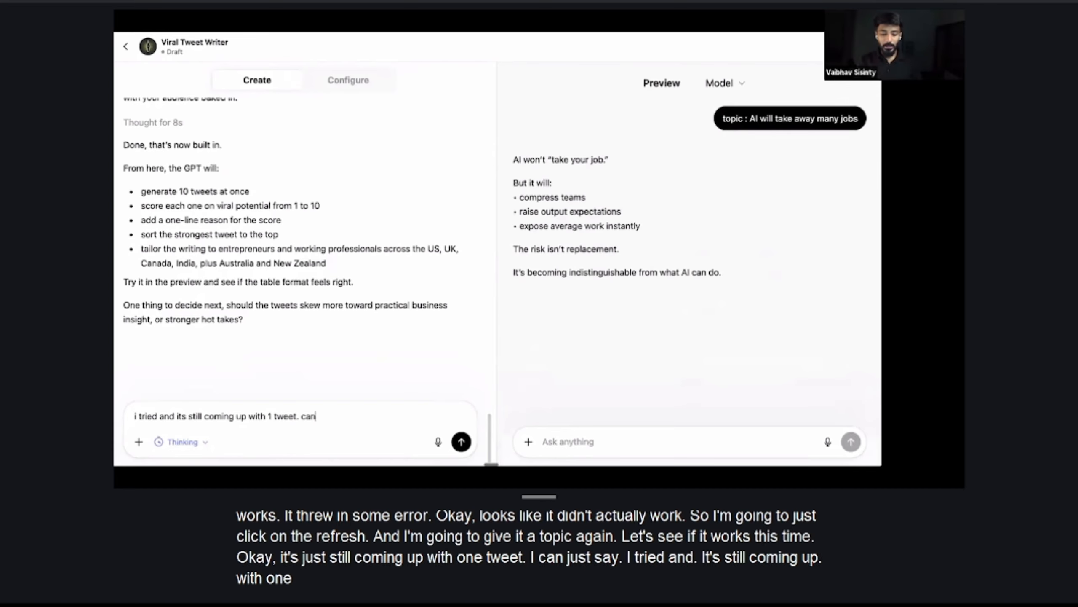
{"action": "type", "text": "pls"}
{"action": "key", "text": "Return"}
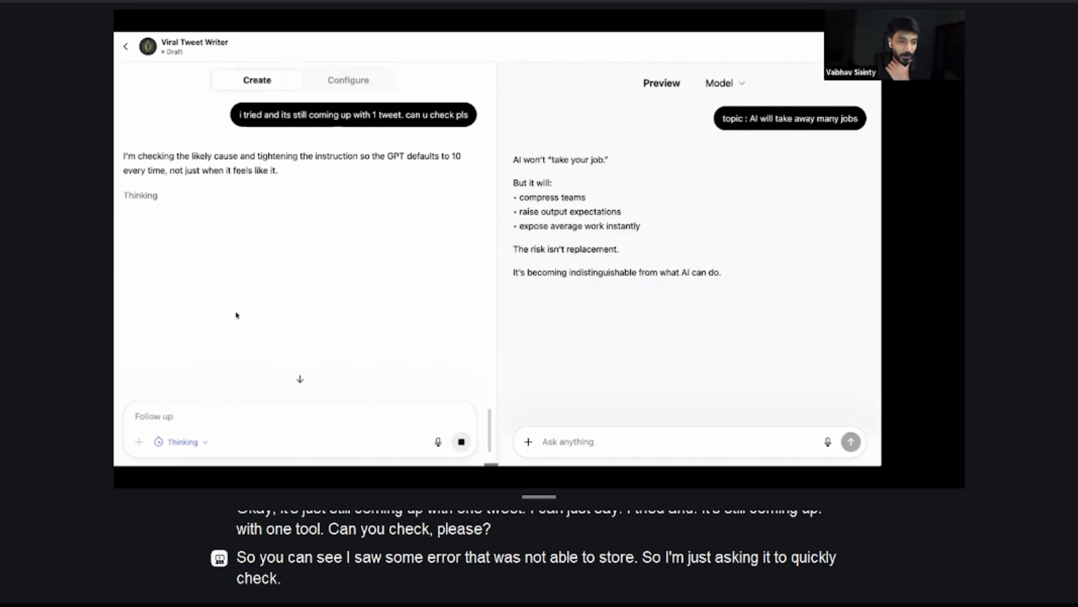
Look back through the builder conversation for the unfinished GPT update and read the reply about the single-tweet issue
{"action": "scroll", "coordinate": [256, 294], "scroll_direction": "up", "scroll_amount": 20}
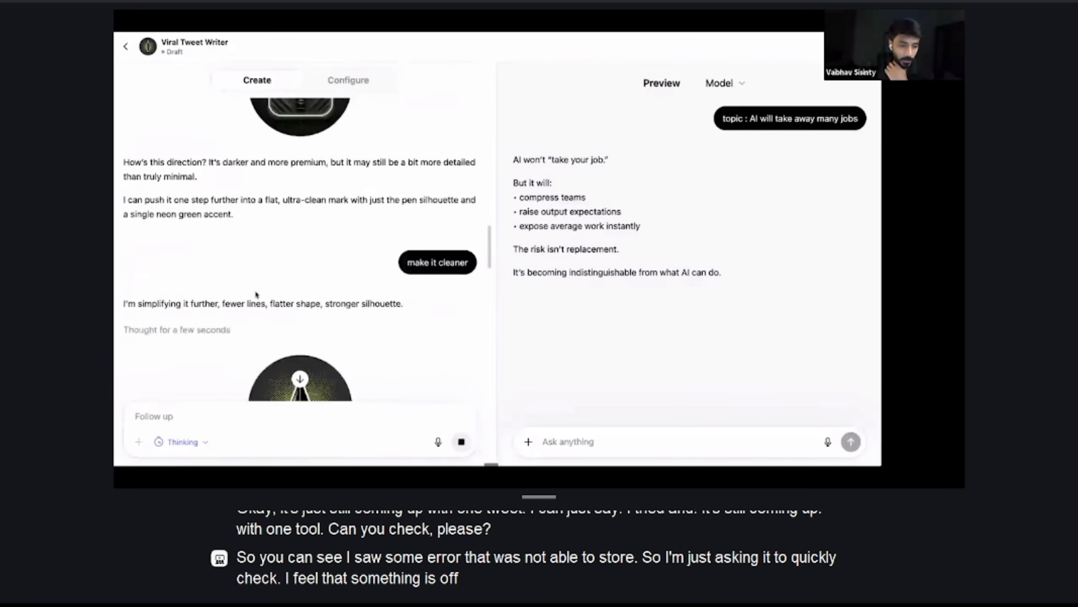
{"action": "scroll", "coordinate": [257, 294], "scroll_direction": "down", "scroll_amount": 10}
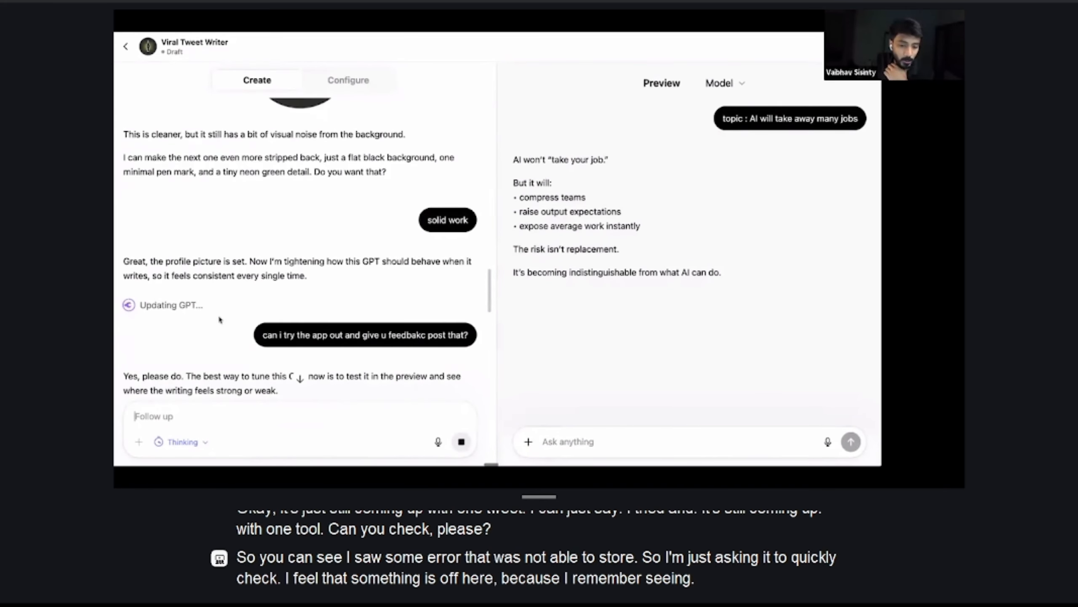
{"action": "scroll", "coordinate": [219, 320], "scroll_direction": "down", "scroll_amount": 5}
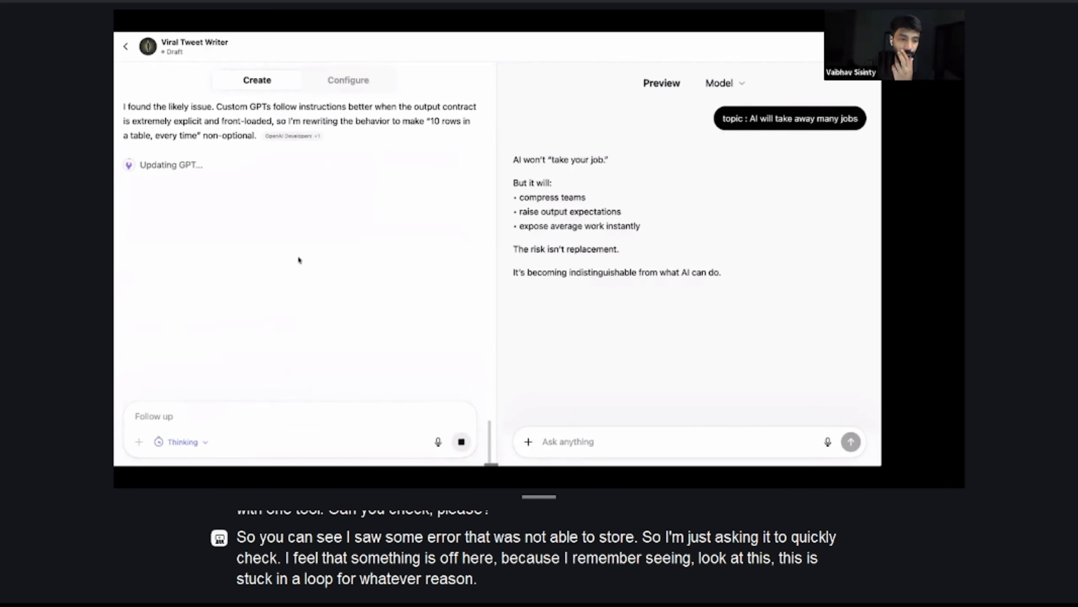
{"action": "scroll", "coordinate": [293, 276], "scroll_direction": "up", "scroll_amount": 5}
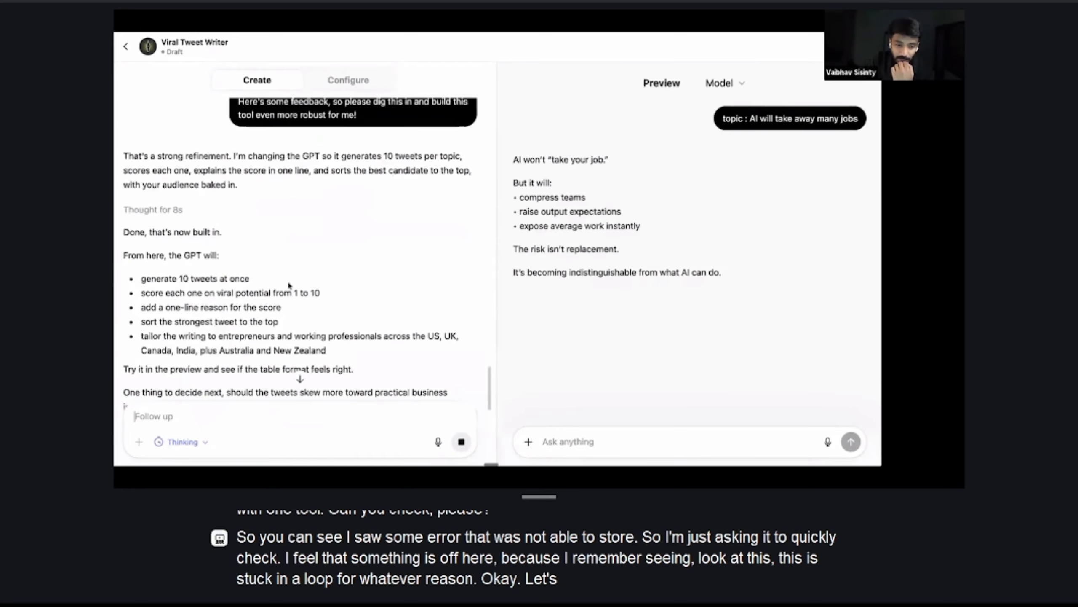
{"action": "scroll", "coordinate": [298, 271], "scroll_direction": "down", "scroll_amount": 6}
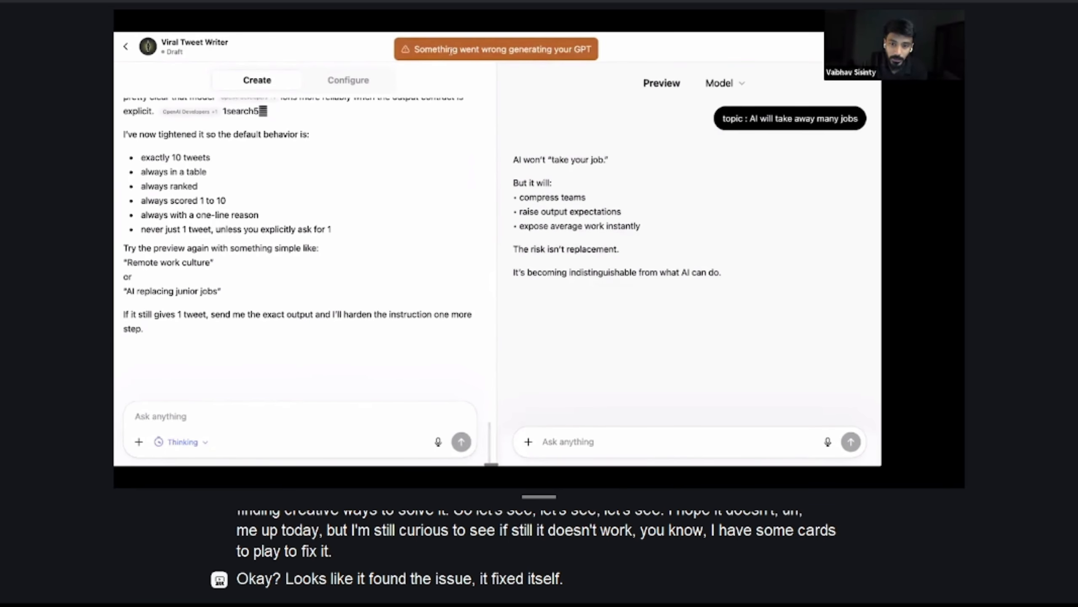
Retest the GPT by submitting "topic : AI will take away many jobs" in a newly restarted preview chat
{"action": "left_click_drag", "start_coordinate": [425, 50], "coordinate": [591, 51]}
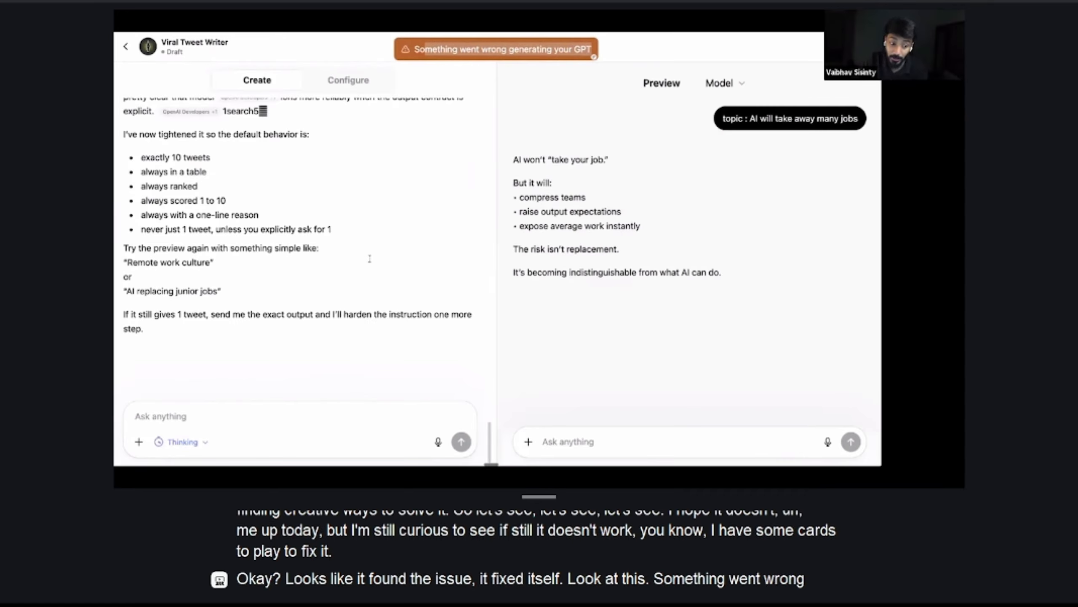
{"action": "scroll", "coordinate": [369, 258], "scroll_direction": "up", "scroll_amount": 15}
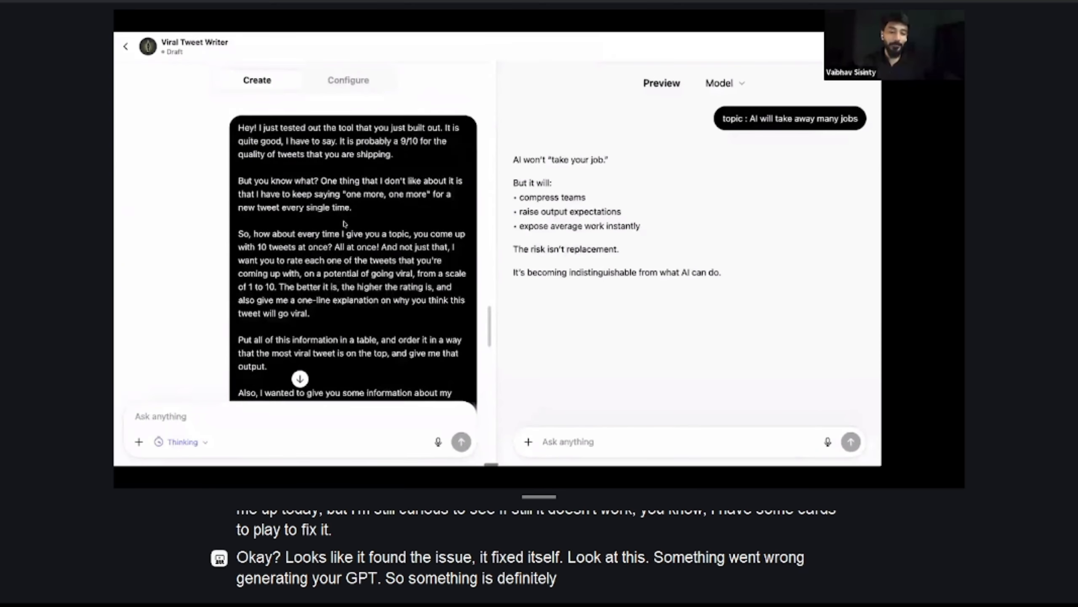
{"action": "scroll", "coordinate": [344, 223], "scroll_direction": "up", "scroll_amount": 3}
{"action": "left_click_drag", "start_coordinate": [293, 305], "coordinate": [414, 305]}
{"action": "left_click", "coordinate": [732, 111]}
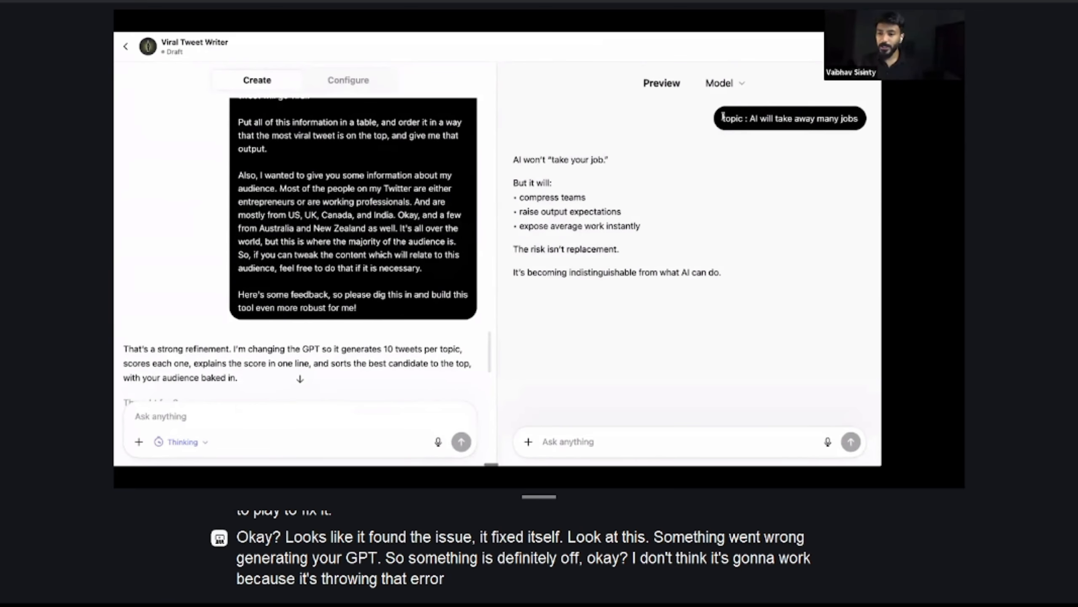
{"action": "left_click", "coordinate": [674, 87]}
{"action": "type", "text": "topic : AI will take away many jobs"}
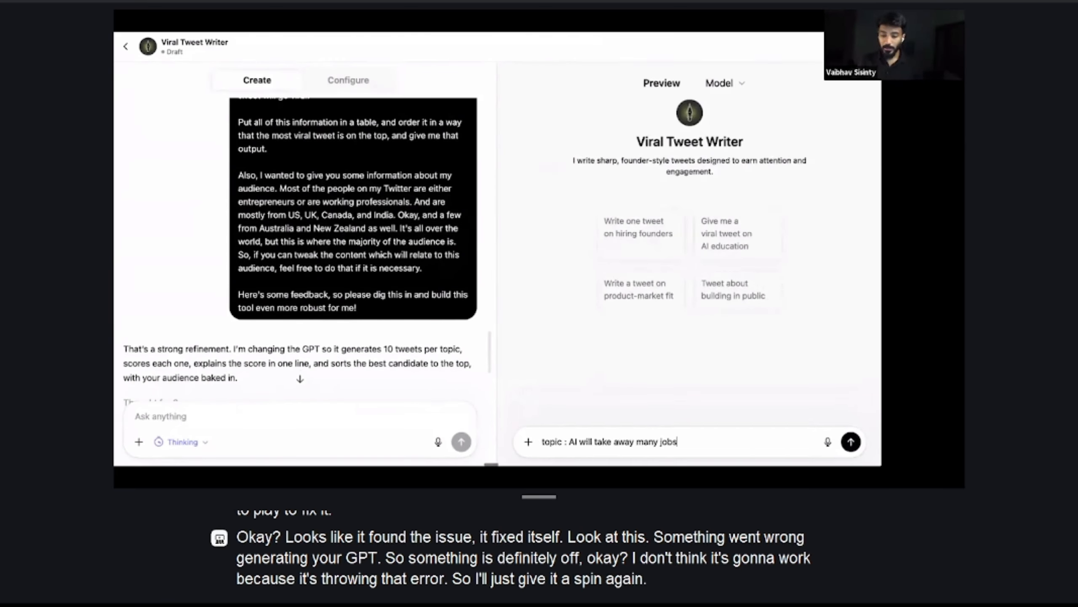
{"action": "key", "text": "Return"}
Copy the earlier feedback message requesting 10 rated tweets from the builder conversation
{"action": "left_click_drag", "start_coordinate": [369, 314], "coordinate": [239, 262]}
{"action": "right_click", "coordinate": [311, 266]}
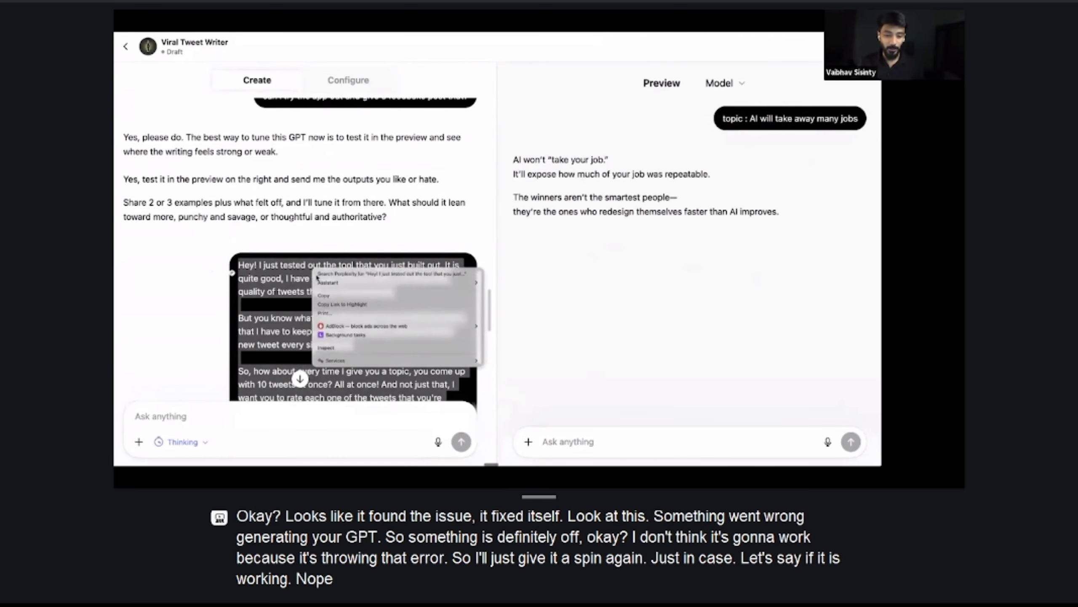
{"action": "left_click", "coordinate": [328, 297]}
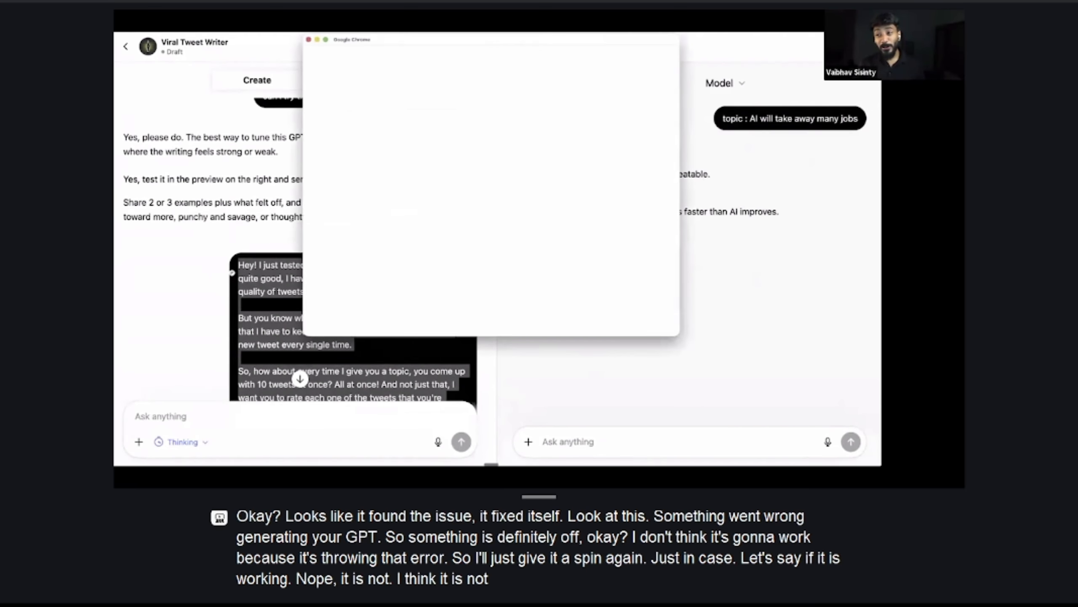
Minimize the Chrome profile picker window and clear the text selection in the builder conversation
{"action": "left_click", "coordinate": [318, 40]}
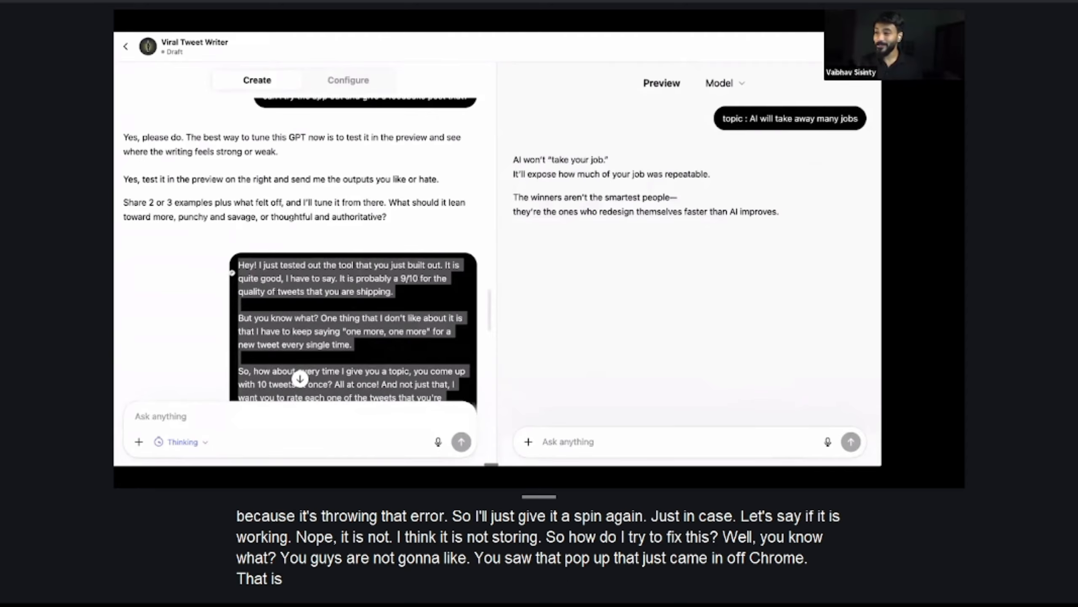
{"action": "left_click_drag", "start_coordinate": [881, 78], "coordinate": [497, 80]}
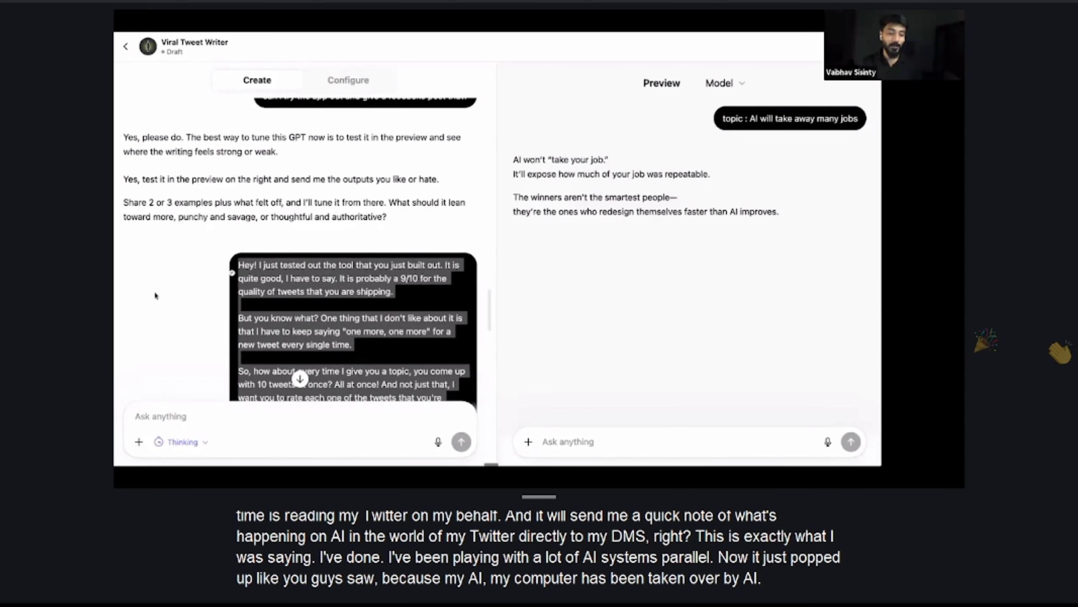
{"action": "left_click", "coordinate": [292, 294]}
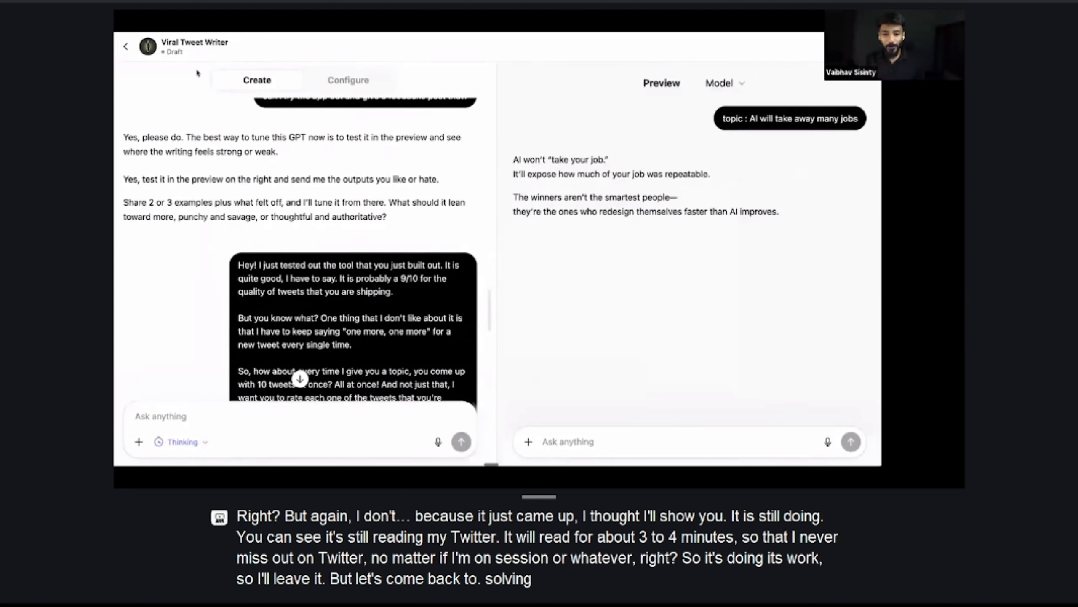
Copy the full feedback message about 10 ranked, rated tweets and audience details, and reload the GPT builder page
{"action": "scroll", "coordinate": [237, 207], "scroll_direction": "down", "scroll_amount": 2}
{"action": "left_click_drag", "start_coordinate": [243, 208], "coordinate": [367, 302]}
{"action": "right_click", "coordinate": [356, 247]}
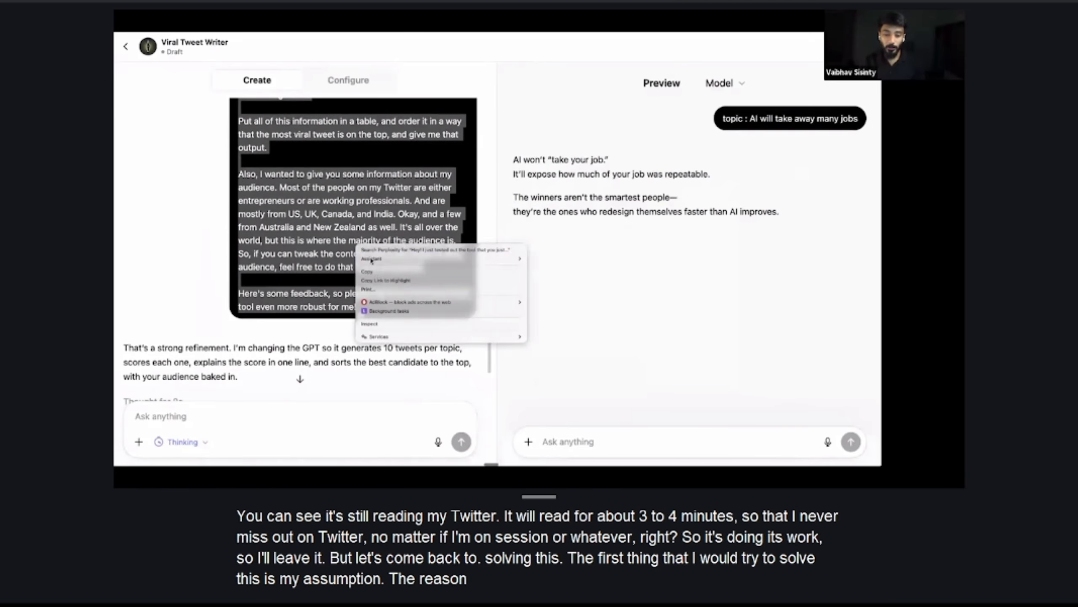
{"action": "left_click", "coordinate": [376, 273]}
{"action": "scroll", "coordinate": [267, 155], "scroll_direction": "up", "scroll_amount": 6}
{"action": "scroll", "coordinate": [267, 155], "scroll_direction": "up", "scroll_amount": 8}
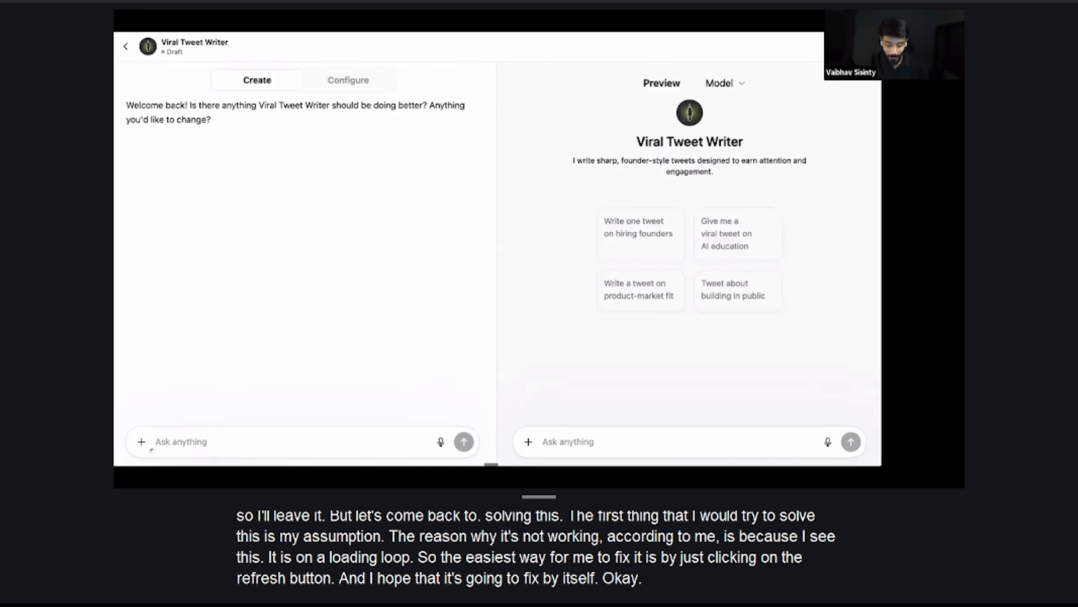
Submit the copied feedback message to the reloaded builder and read through its reply
{"action": "key", "text": "super+v"}
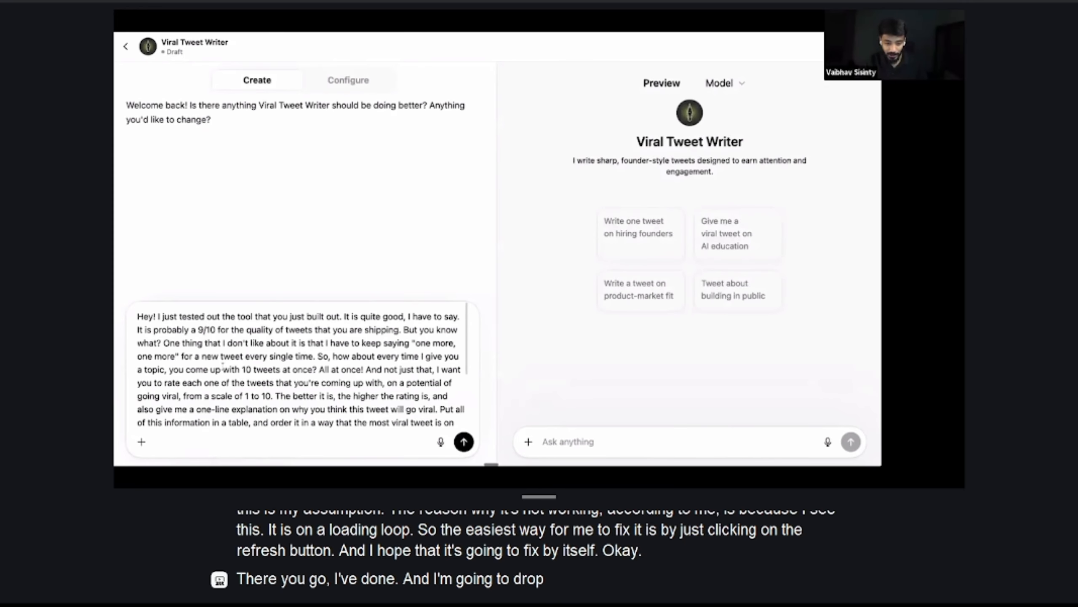
{"action": "key", "text": "Return"}
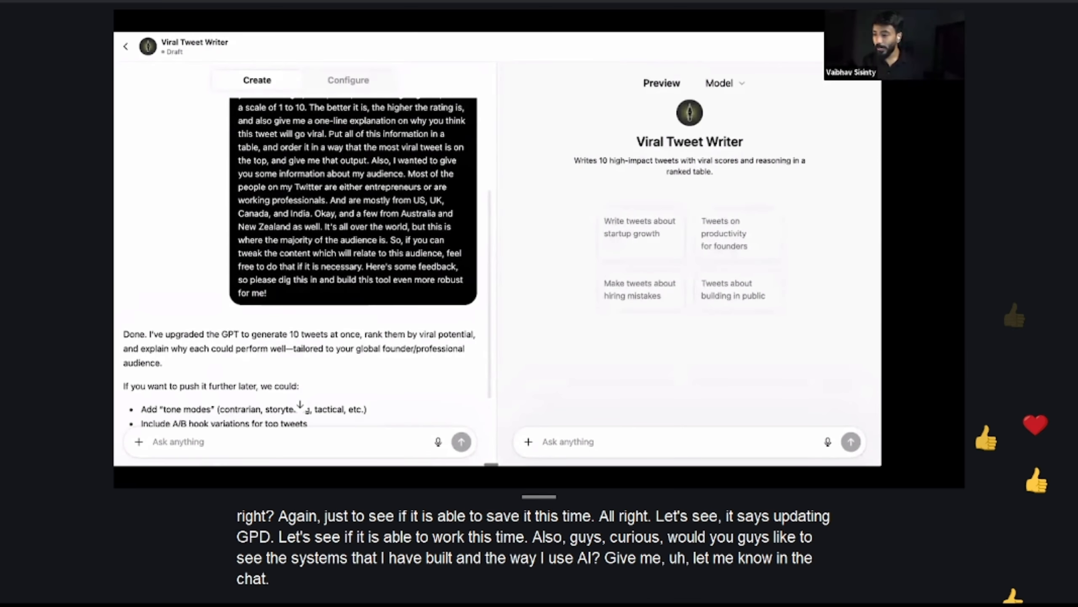
{"action": "scroll", "coordinate": [378, 361], "scroll_direction": "down", "scroll_amount": 3}
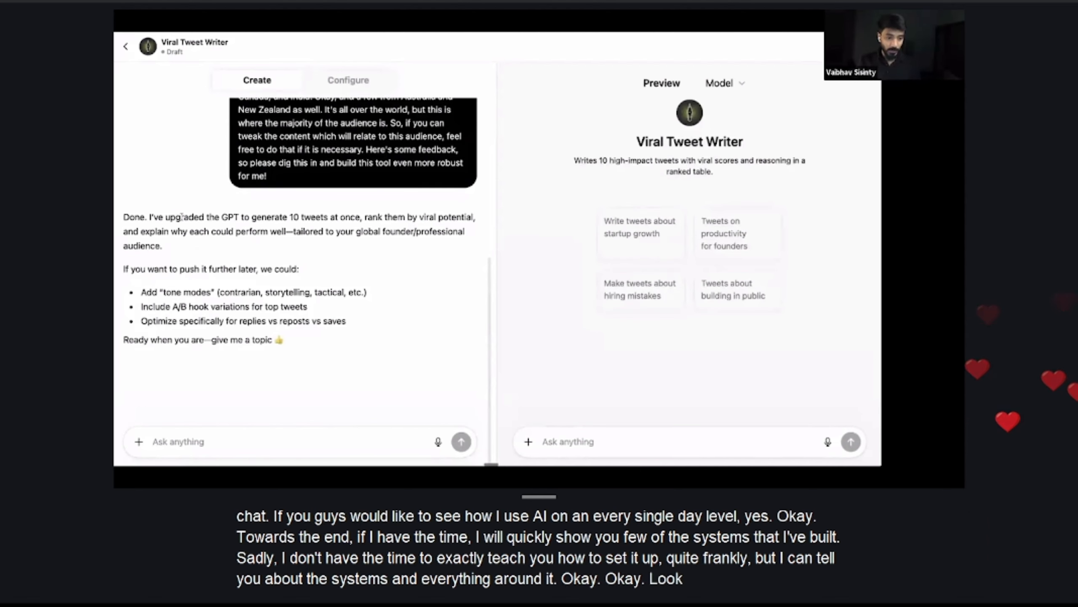
Test the upgraded GPT in the preview with the message "topic : AI will take away many jobs"
{"action": "left_click", "coordinate": [538, 449]}
{"action": "type", "text": "topic : AI will t"}
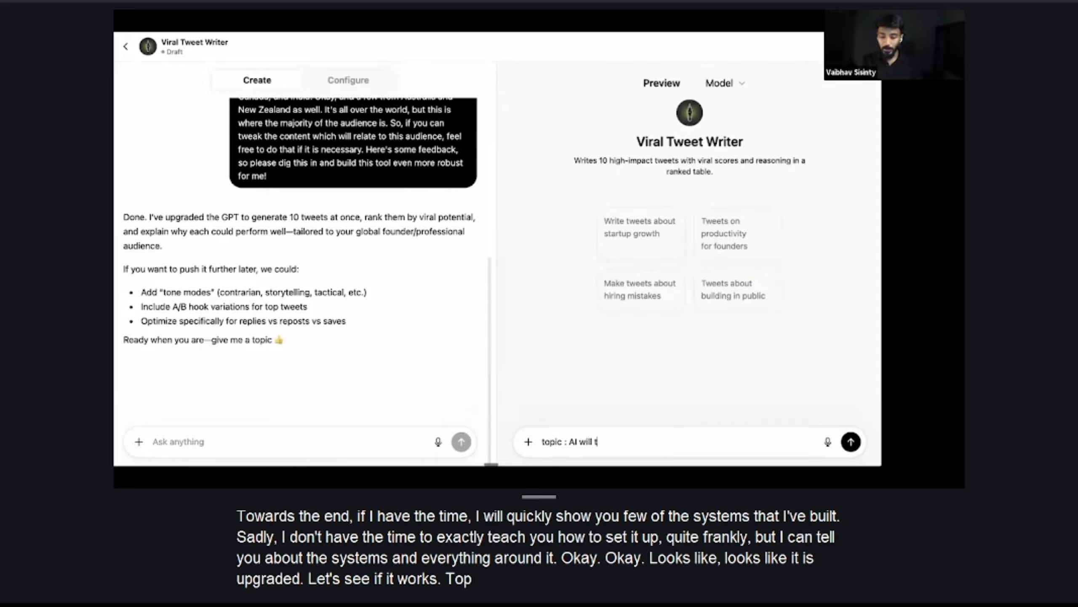
{"action": "type", "text": "ake away many jobs"}
{"action": "key", "text": "Return"}
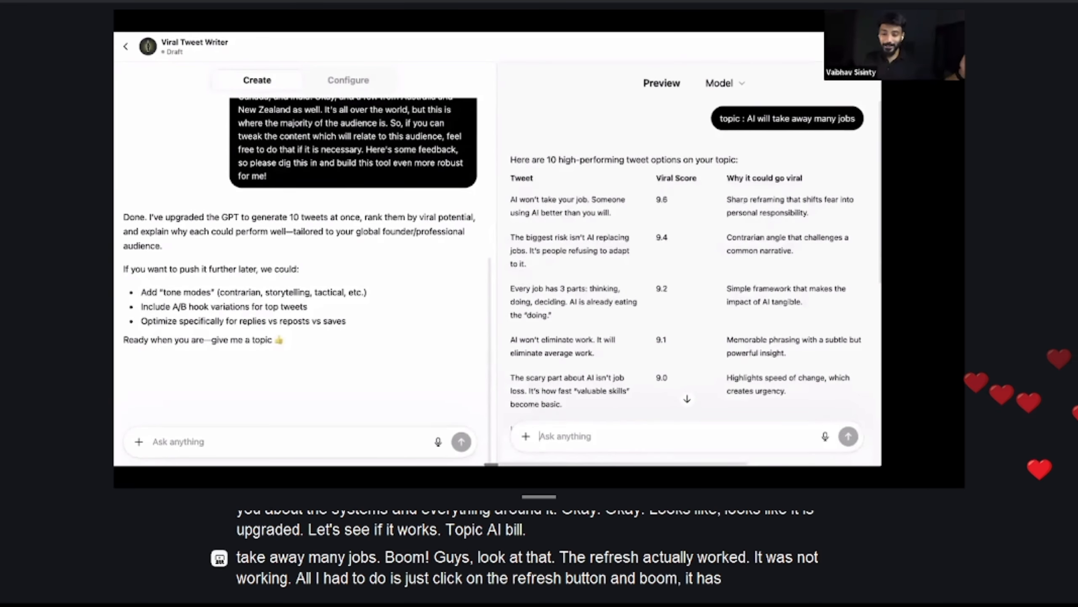
Examine the generated tweet table for its tweets, viral scores and reasons against the submitted topic
{"action": "scroll", "coordinate": [702, 323], "scroll_direction": "down", "scroll_amount": 3}
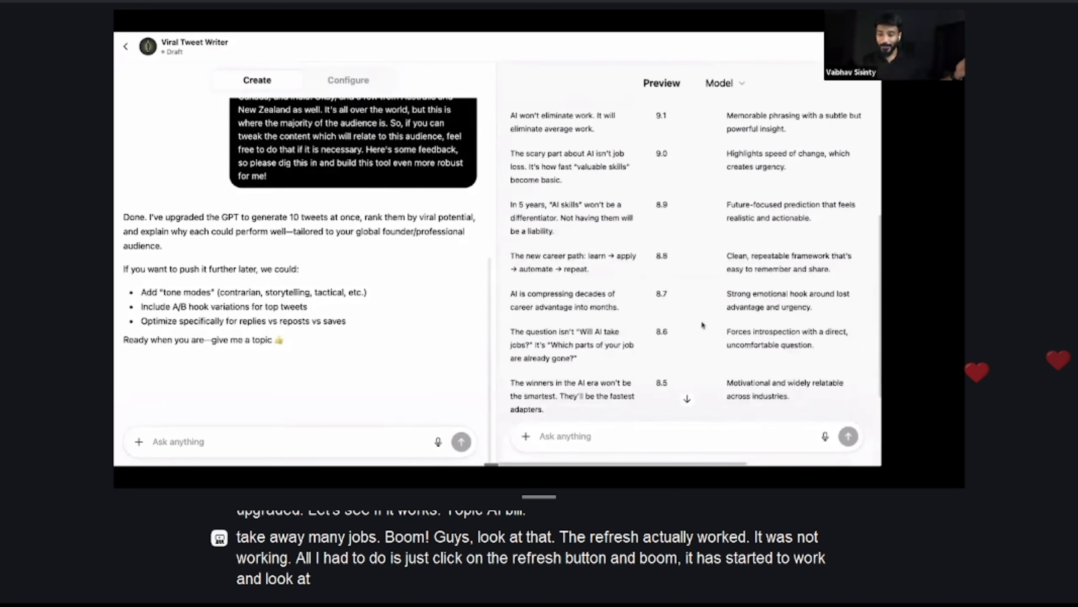
{"action": "scroll", "coordinate": [701, 325], "scroll_direction": "up", "scroll_amount": 1}
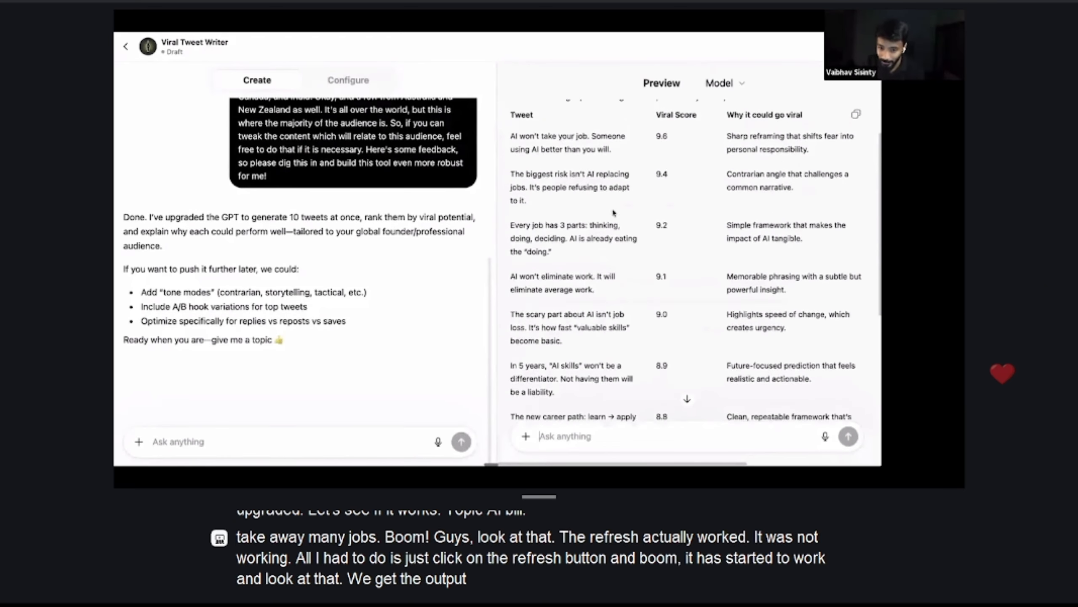
{"action": "scroll", "coordinate": [580, 267], "scroll_direction": "down", "scroll_amount": 4}
{"action": "scroll", "coordinate": [615, 212], "scroll_direction": "up", "scroll_amount": 4}
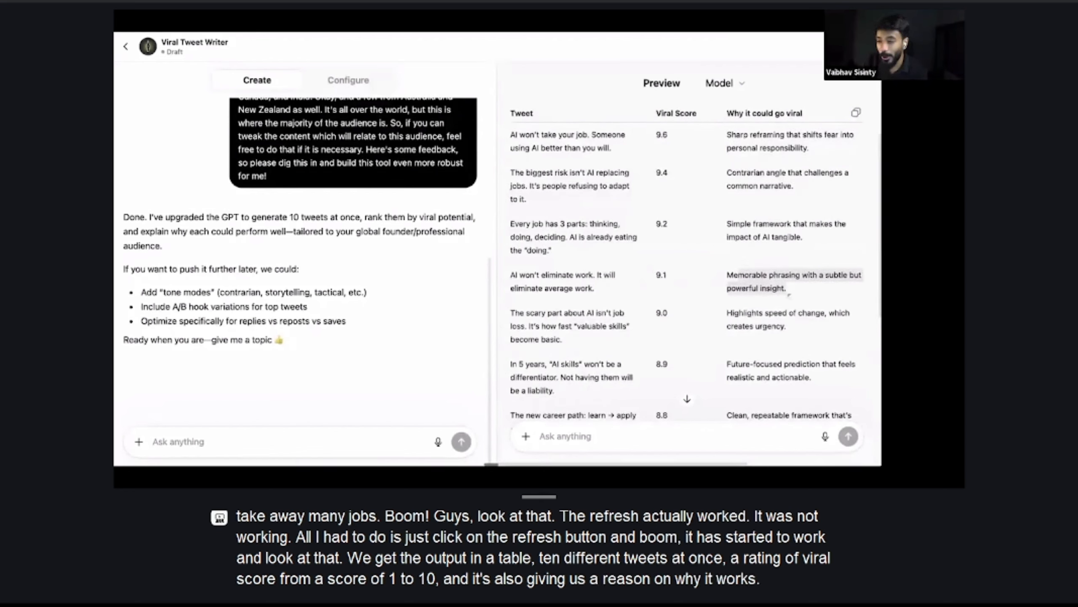
{"action": "scroll", "coordinate": [789, 294], "scroll_direction": "up", "scroll_amount": 3}
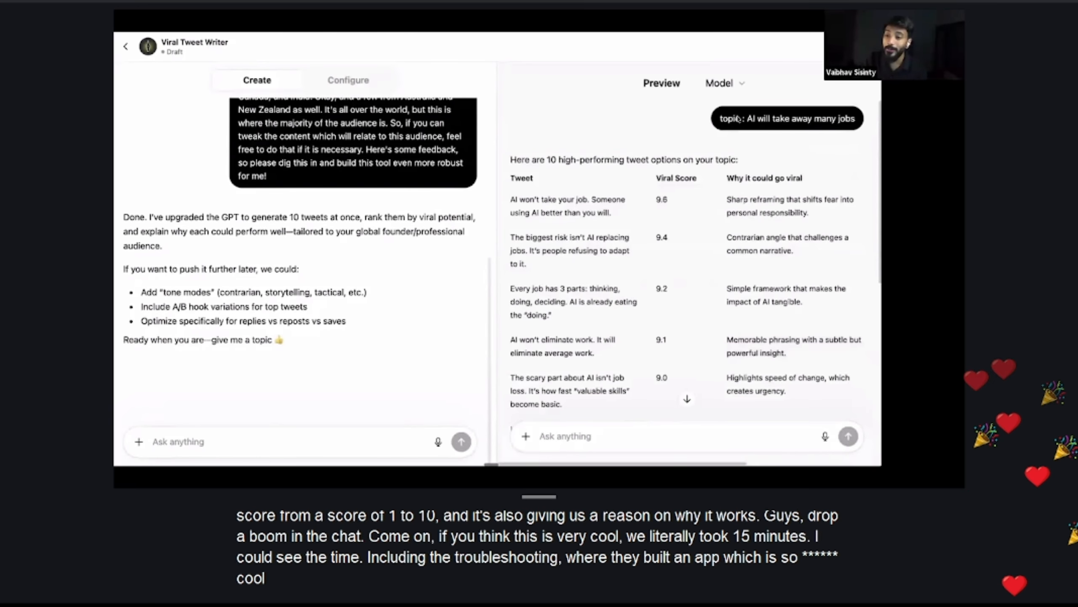
{"action": "left_click_drag", "start_coordinate": [735, 119], "coordinate": [851, 120]}
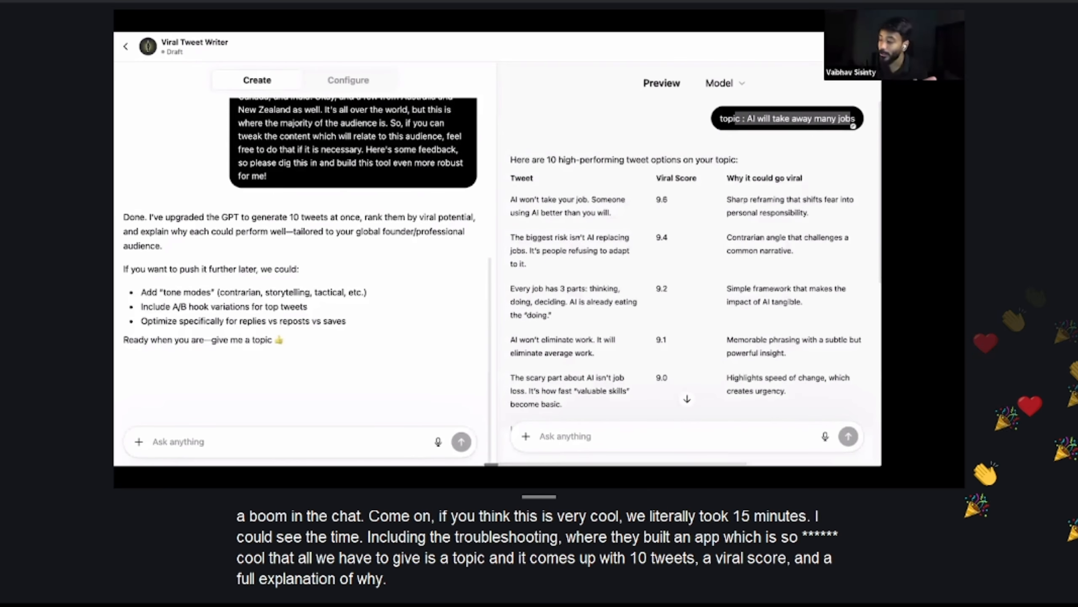
{"action": "left_click", "coordinate": [852, 123]}
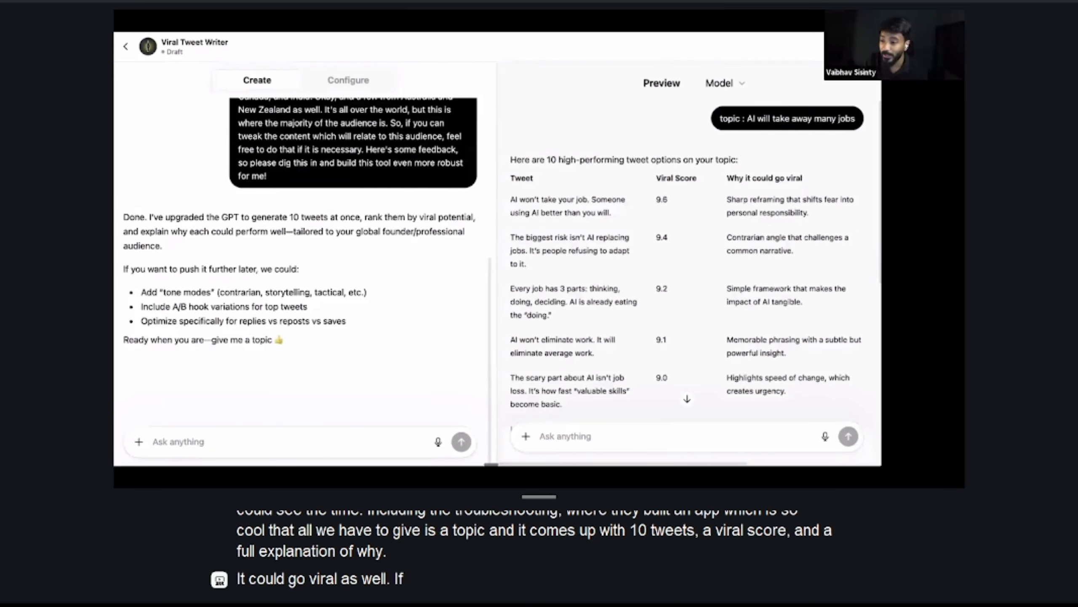
Create the GPT, go through the sharing options, and save it with access set to "Only me"
{"action": "left_click", "coordinate": [860, 47]}
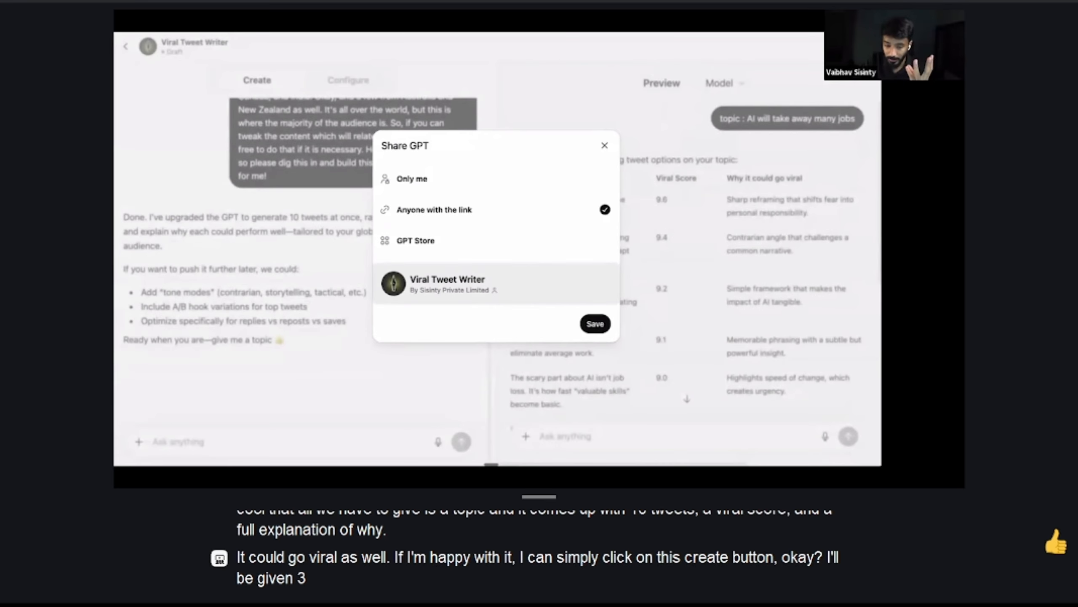
{"action": "left_click", "coordinate": [474, 180]}
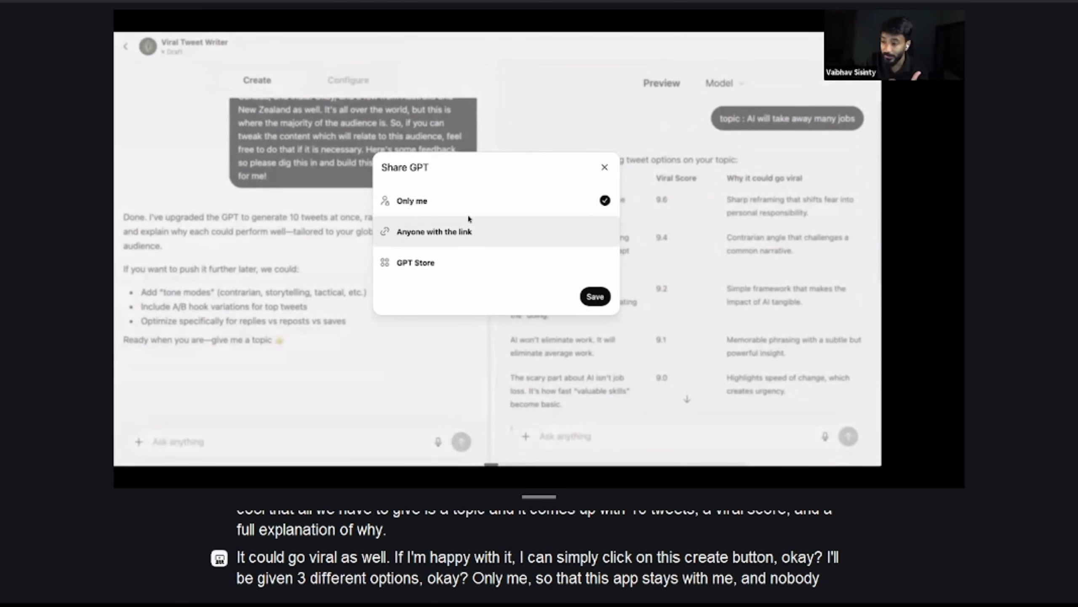
{"action": "left_click", "coordinate": [469, 233]}
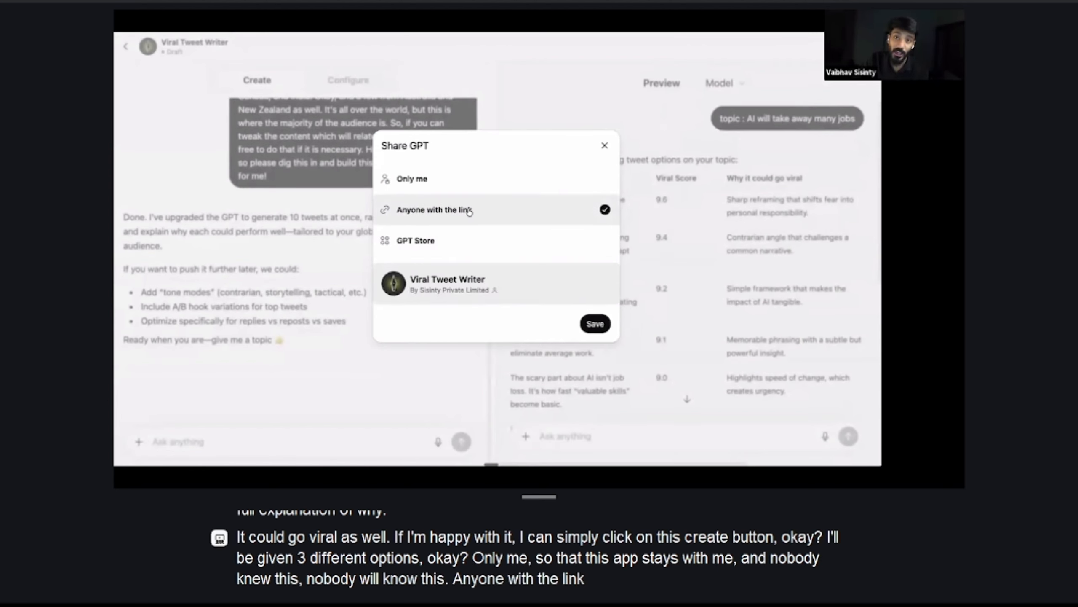
{"action": "left_click", "coordinate": [454, 239]}
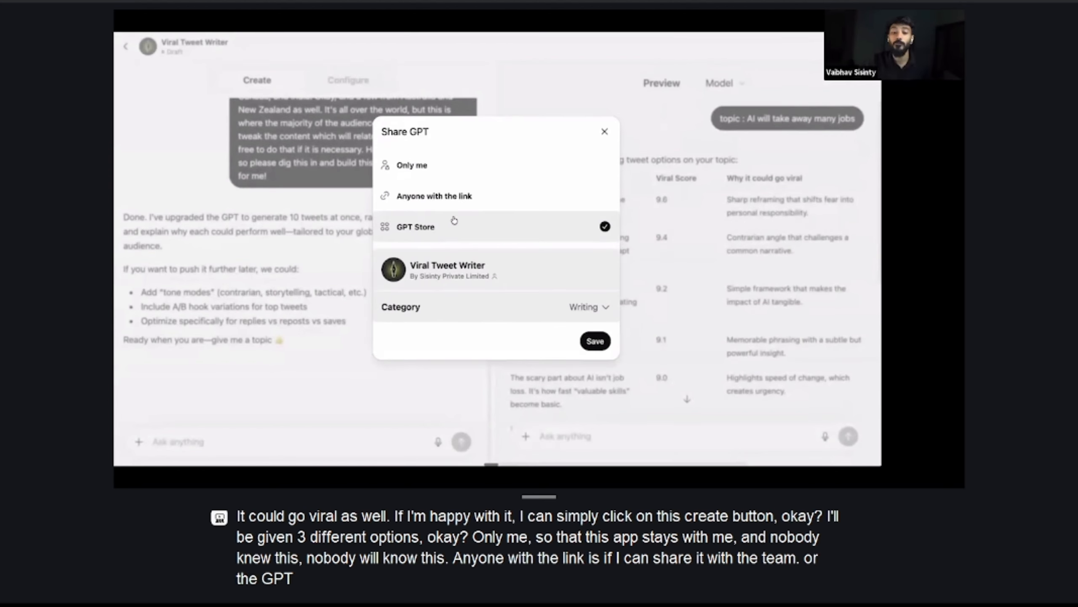
{"action": "left_click", "coordinate": [450, 166]}
{"action": "left_click", "coordinate": [588, 296]}
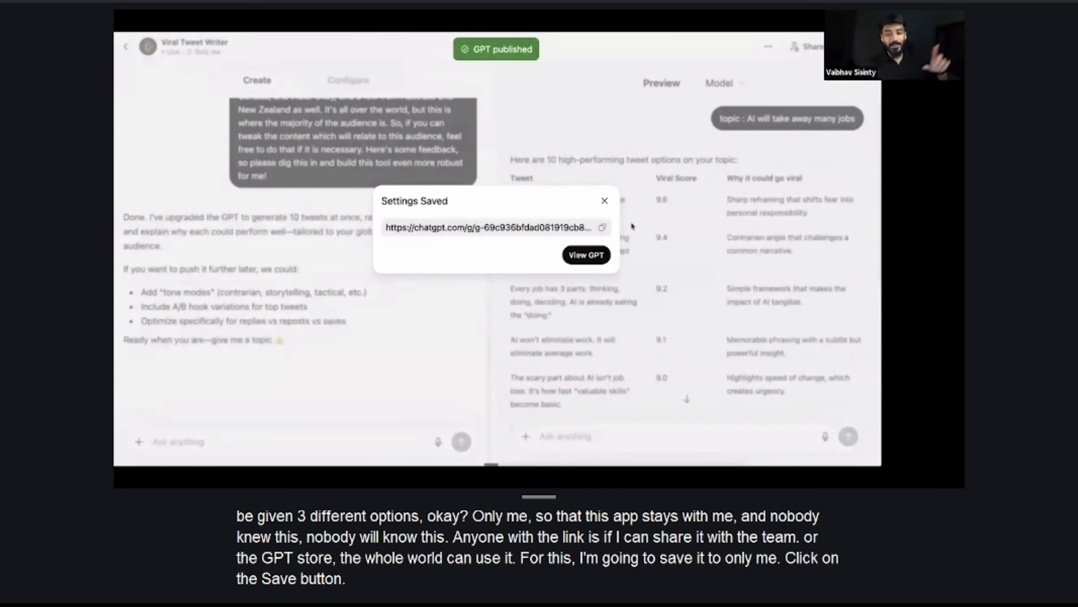
Copy the published GPT's link, try to open it in a new browser tab, and close that tab
{"action": "left_click", "coordinate": [602, 228]}
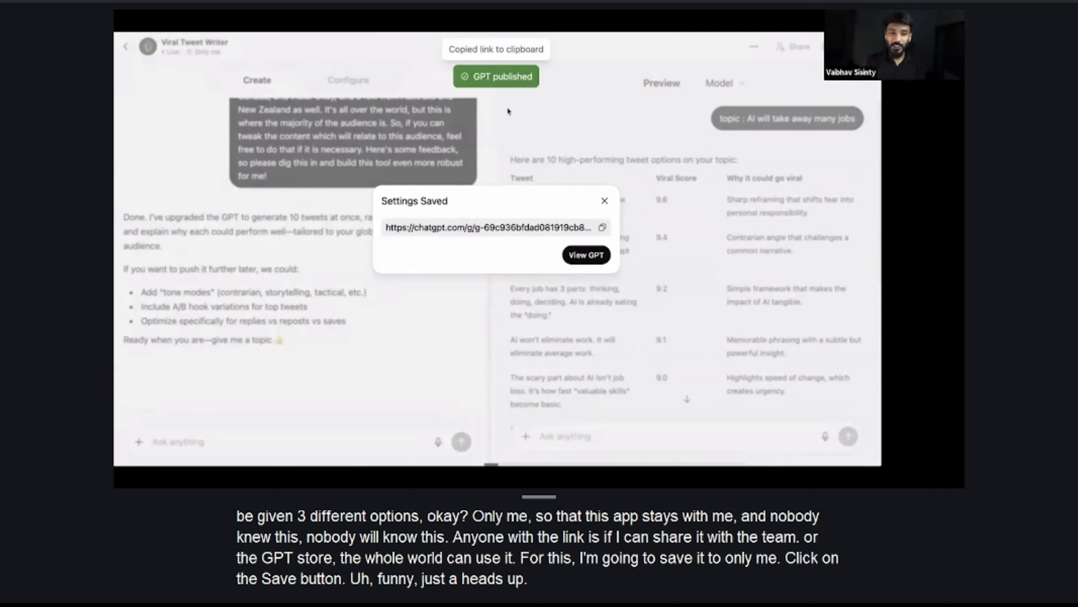
{"action": "key", "text": "super+t"}
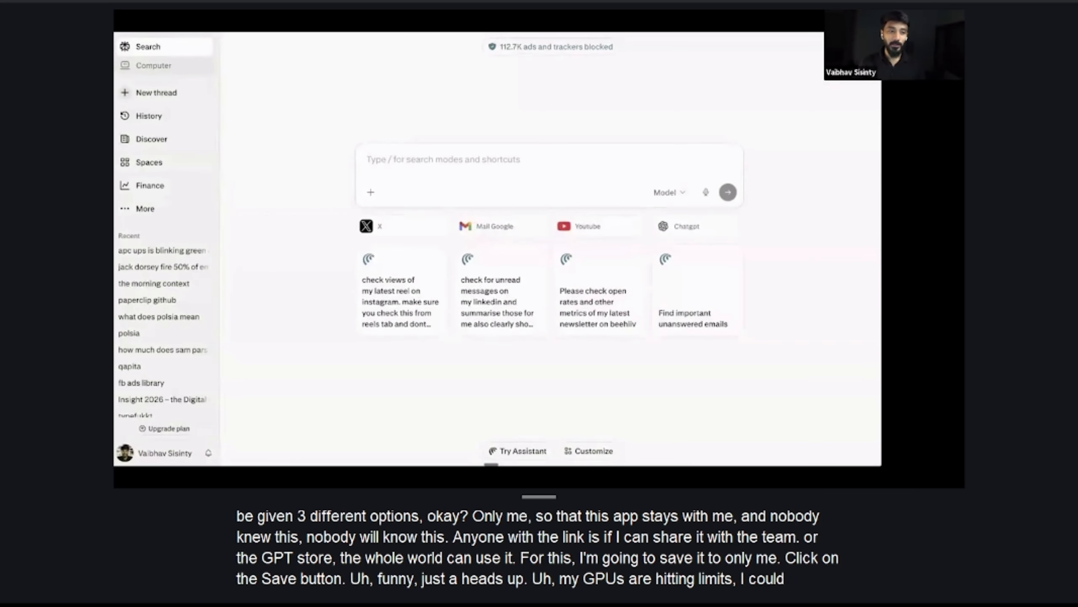
{"action": "key", "text": "super+v"}
{"action": "key", "text": "Return"}
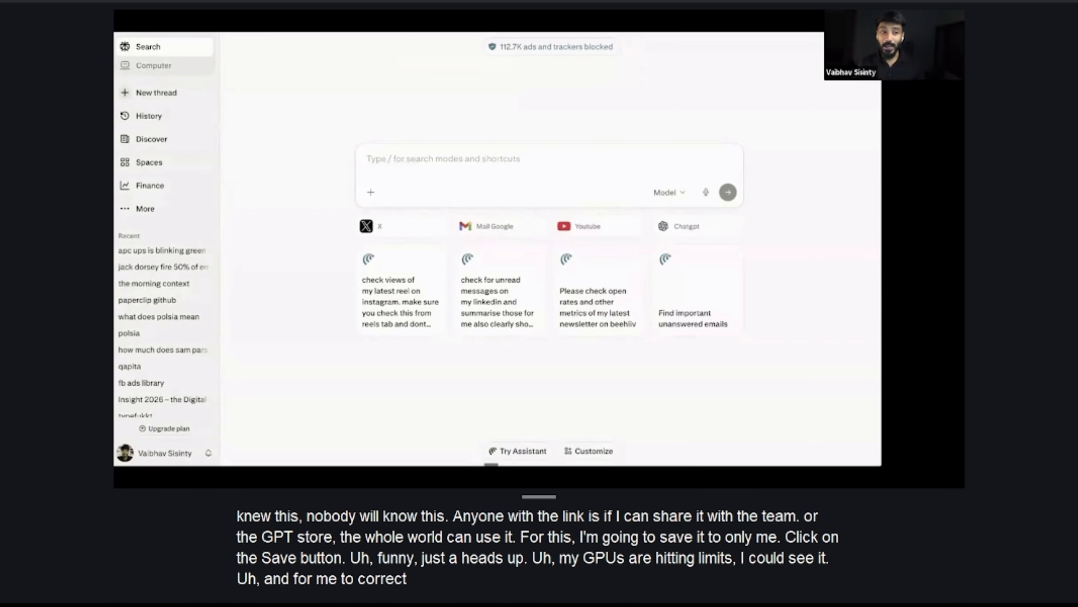
{"action": "key", "text": "super+w"}
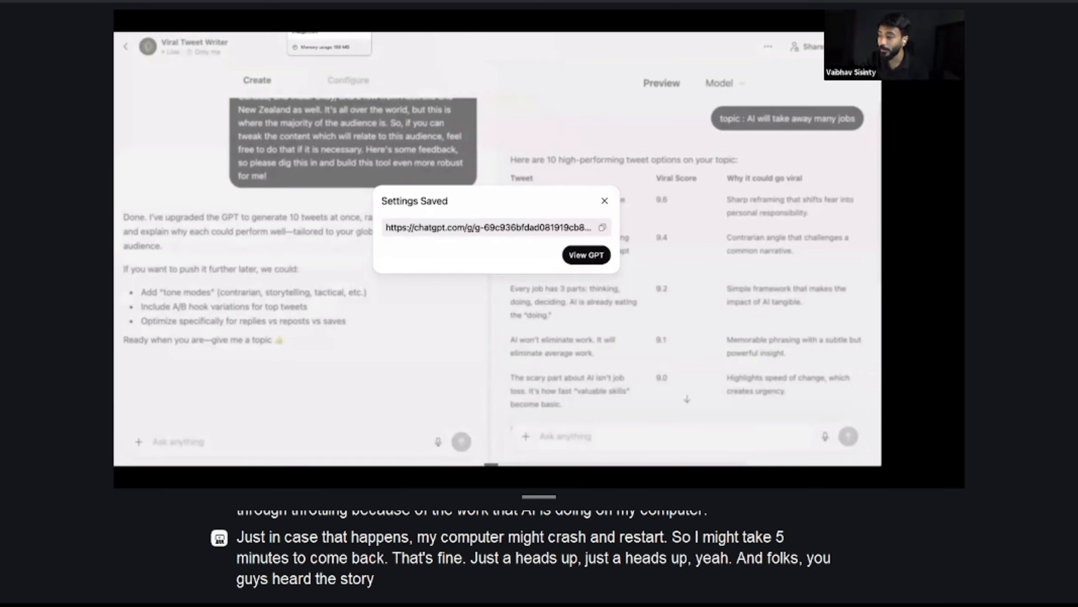
Open the published Viral Tweet Writer GPT and place the cursor in its message box
{"action": "left_click_drag", "start_coordinate": [874, 62], "coordinate": [882, 104]}
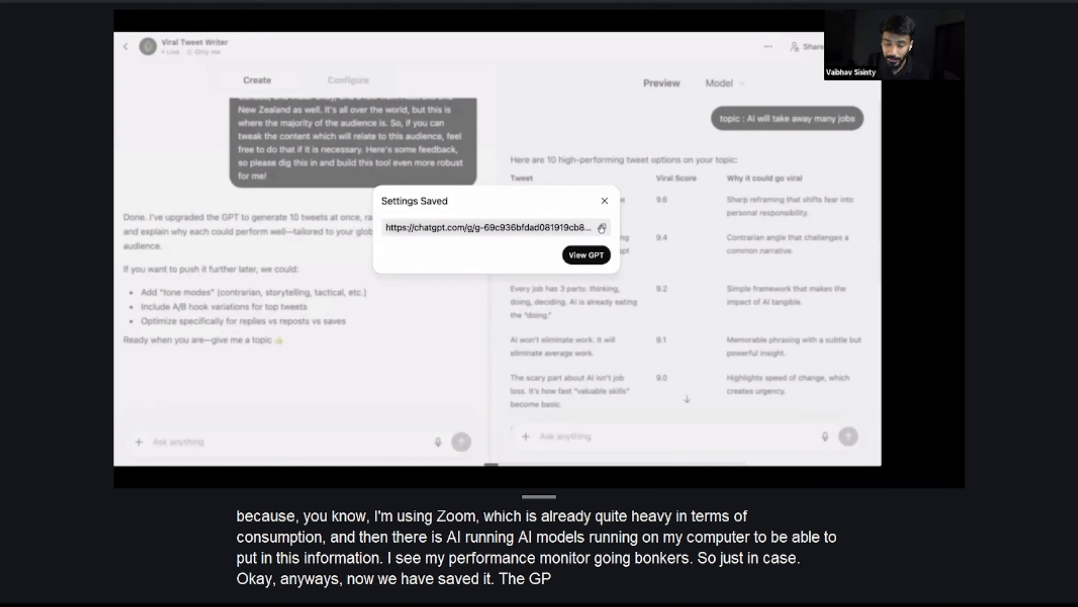
{"action": "left_click", "coordinate": [607, 260]}
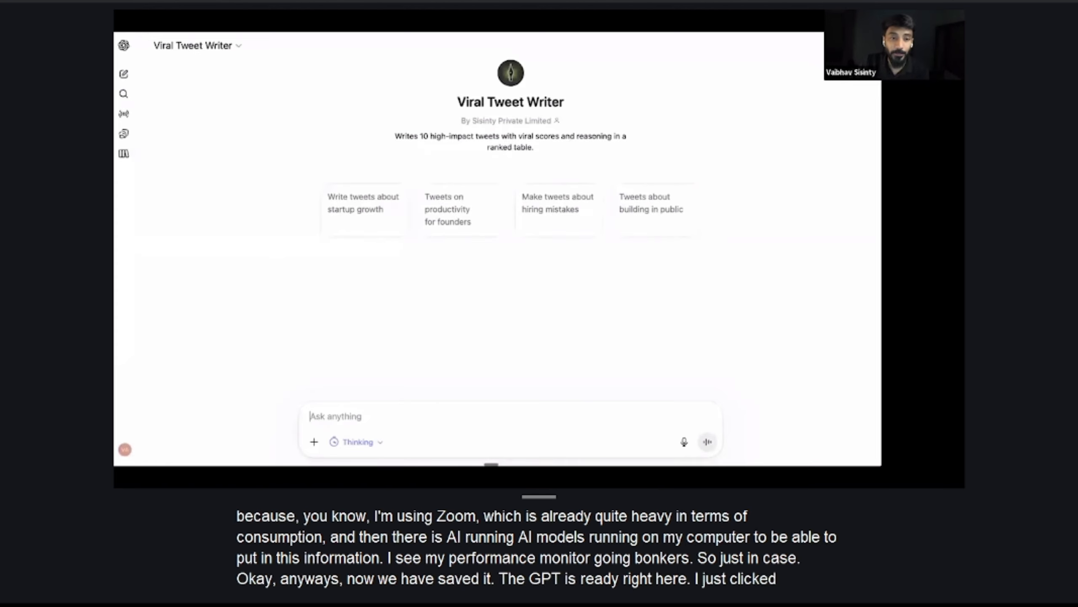
{"action": "left_click_drag", "start_coordinate": [455, 101], "coordinate": [566, 103]}
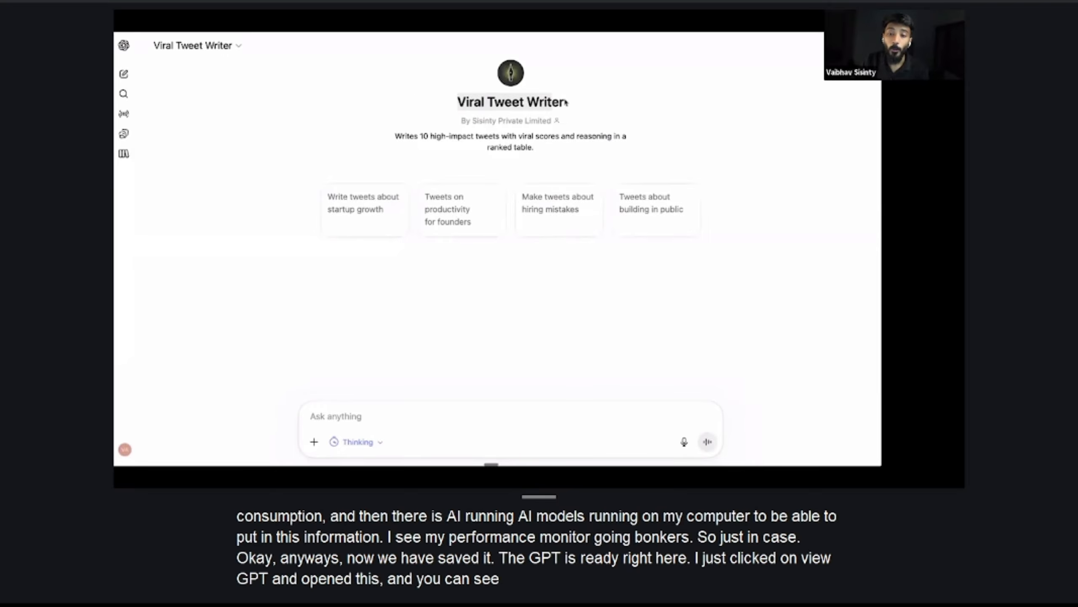
{"action": "left_click", "coordinate": [369, 422]}
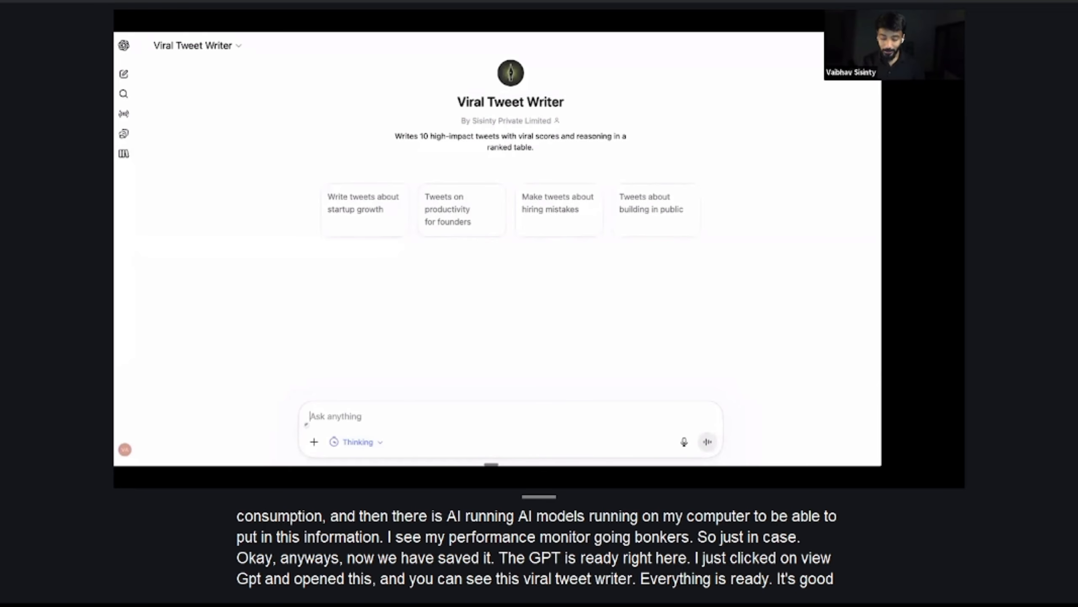
Submit the prompt "topic : Elon musk culd be an alien" to the published Viral Tweet Writer GPT
{"action": "type", "text": "topic"}
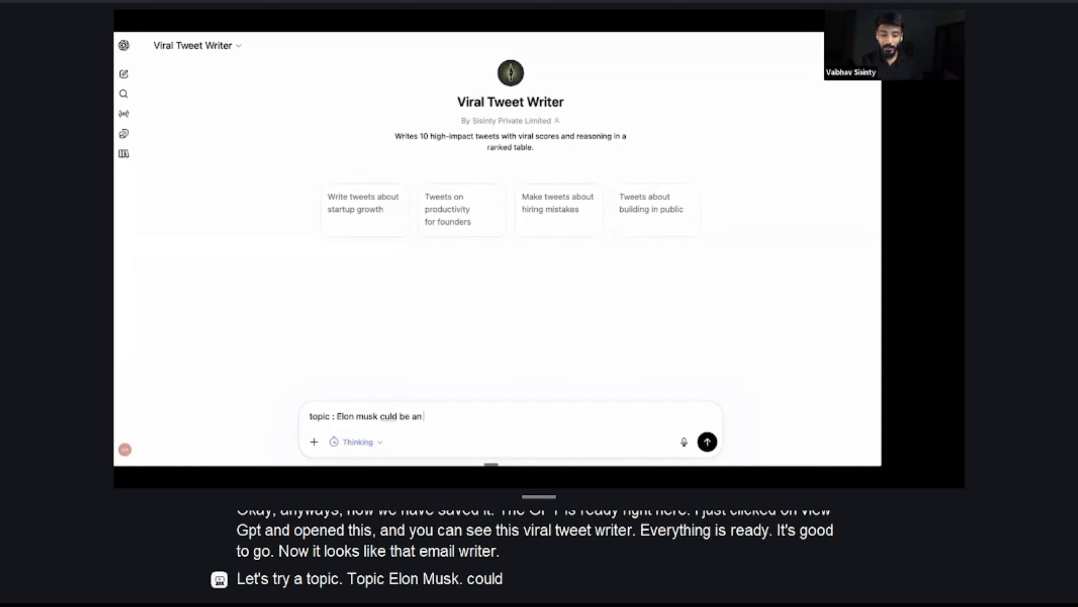
{"action": "type", "text": ": Elon musk culd be an alien"}
{"action": "key", "text": "Return"}
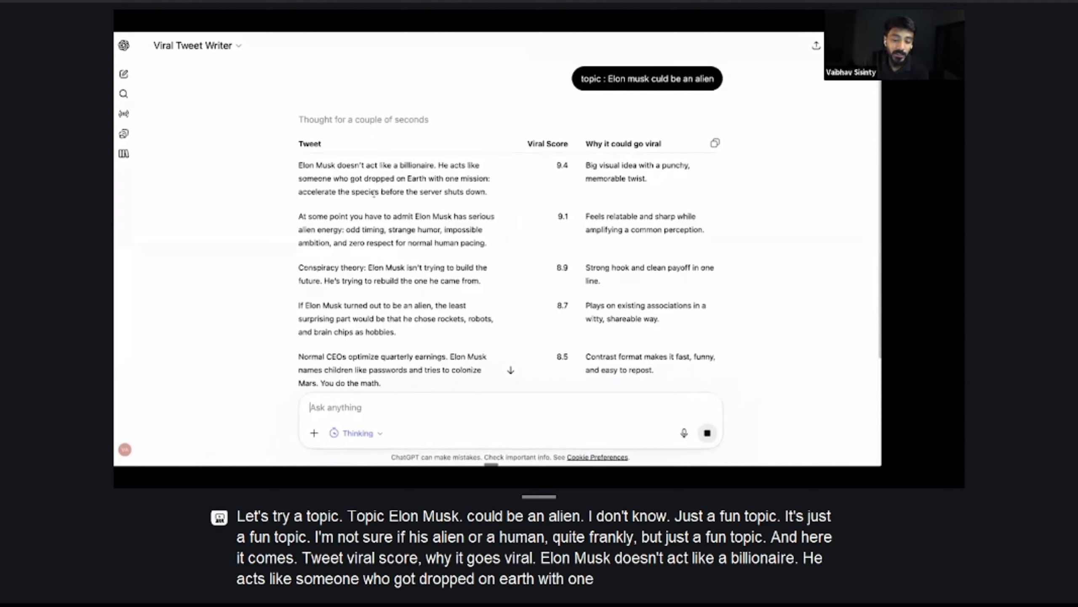
Review the Elon Musk tweet table from the highest-ranked tweet to the last, and return to the GPT editor's browser tab
{"action": "left_click_drag", "start_coordinate": [491, 196], "coordinate": [300, 159]}
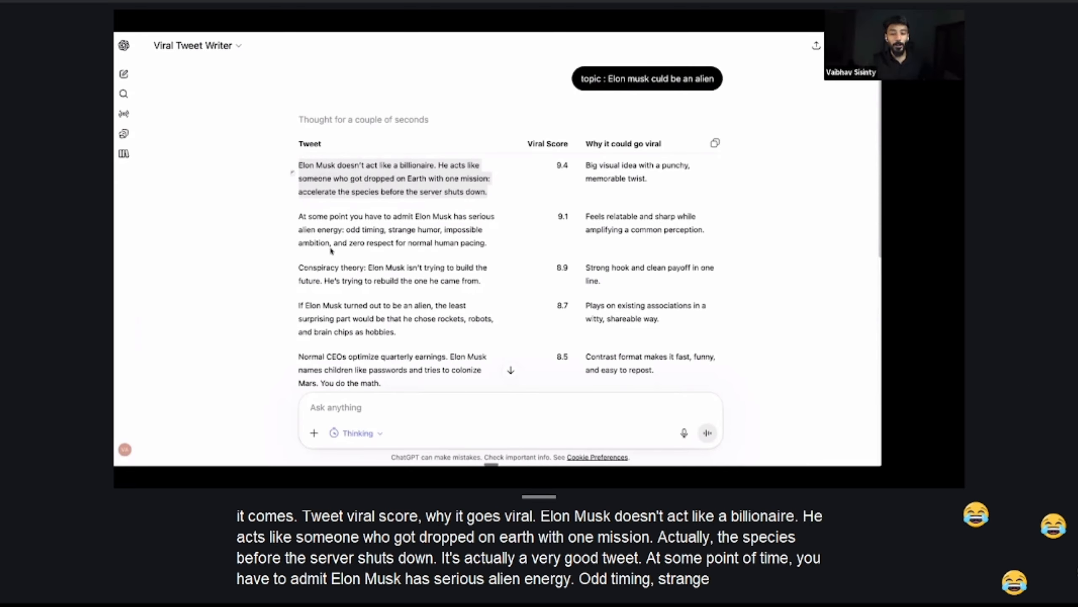
{"action": "left_click", "coordinate": [430, 245]}
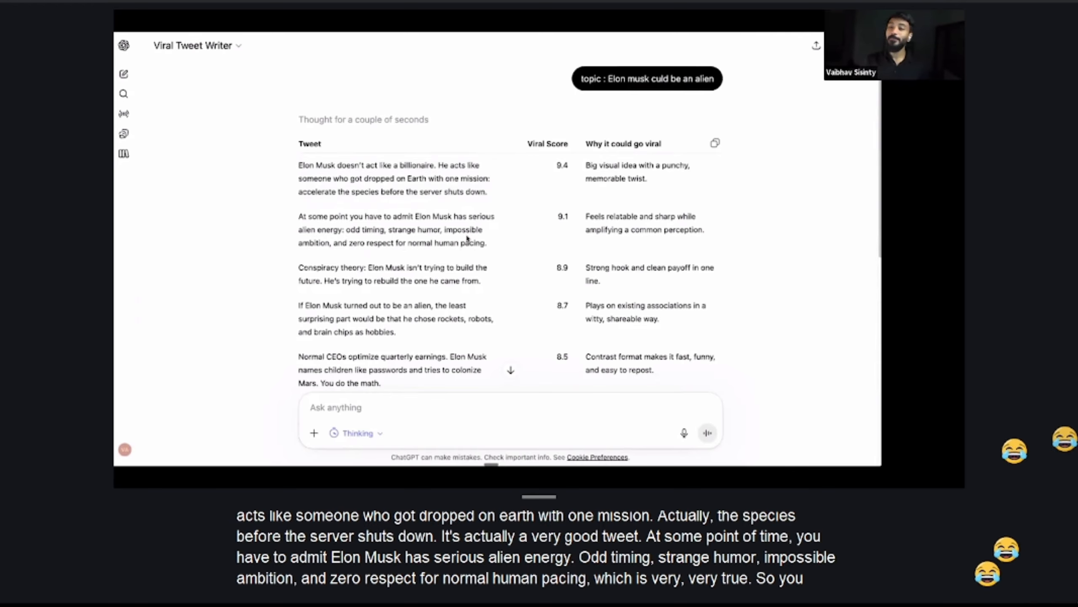
{"action": "scroll", "coordinate": [621, 323], "scroll_direction": "down", "scroll_amount": 10}
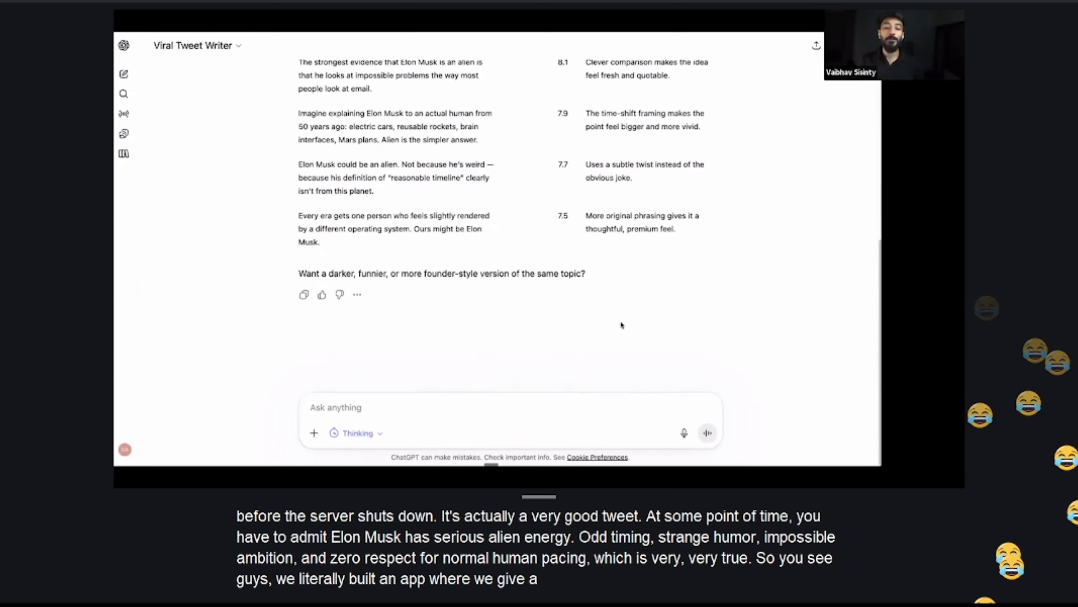
{"action": "scroll", "coordinate": [621, 322], "scroll_direction": "up", "scroll_amount": 10}
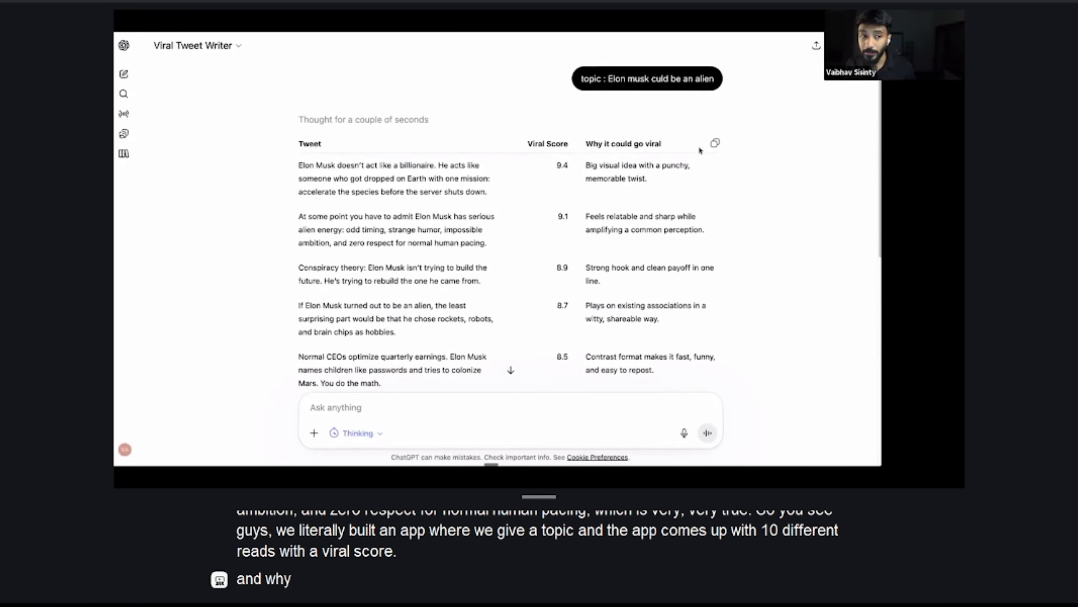
{"action": "key", "text": "ctrl+shift+Tab"}
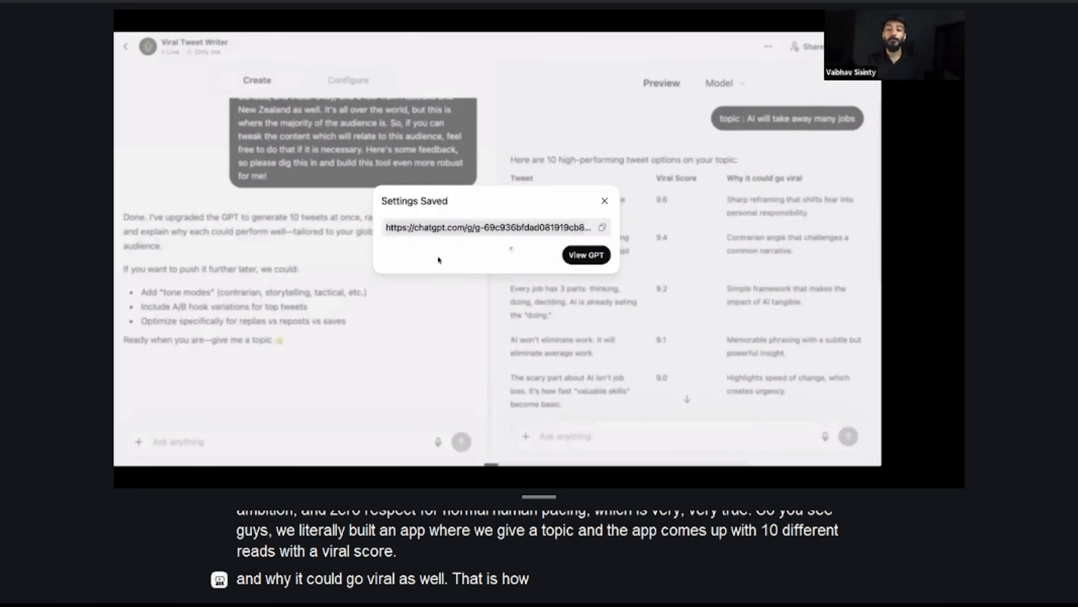